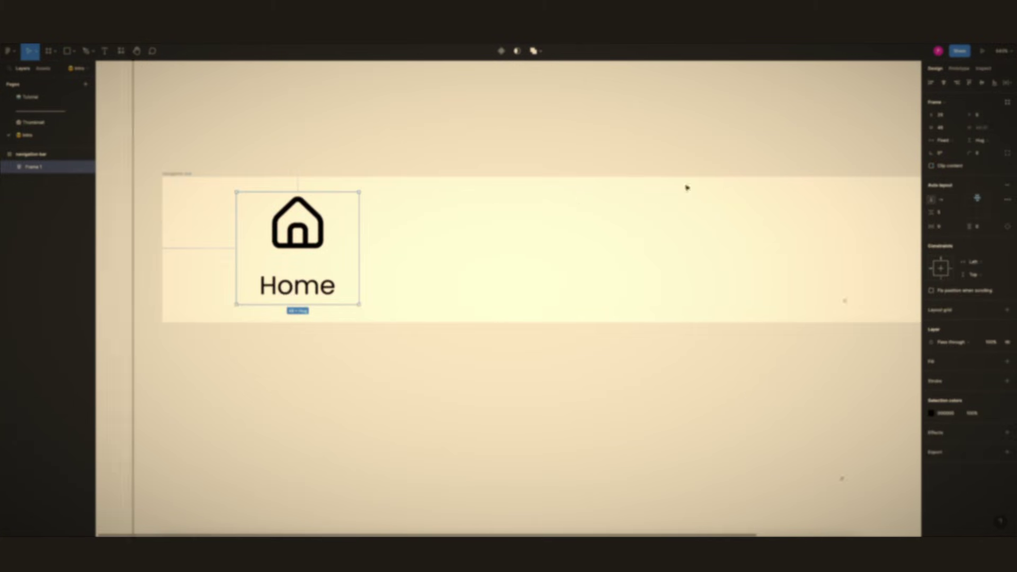
- Try a 100-40 width on the Home frame, then undo it back to 87 wide
{"action": "left_click", "coordinate": [941, 128]}
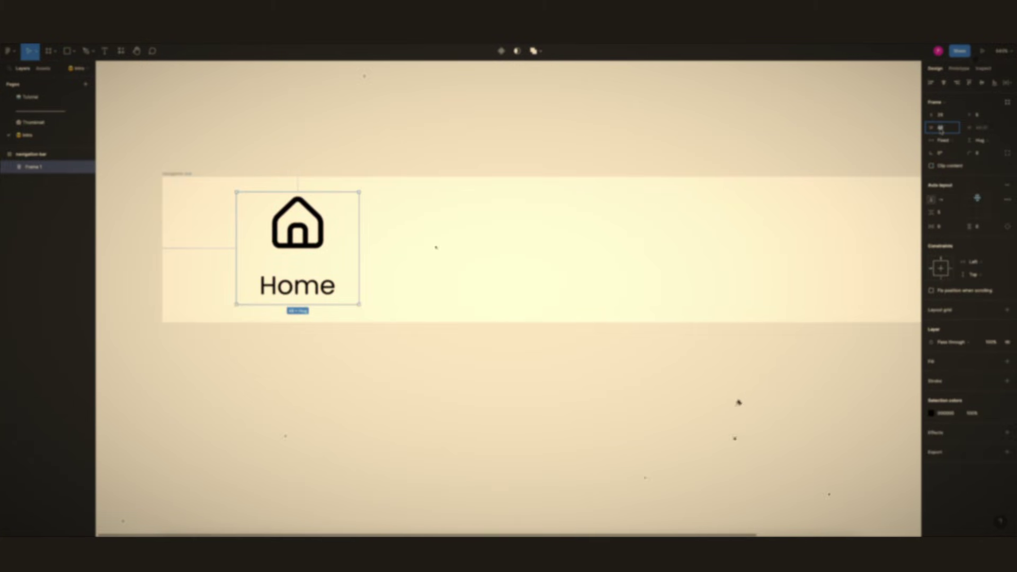
{"action": "type", "text": "100-40"}
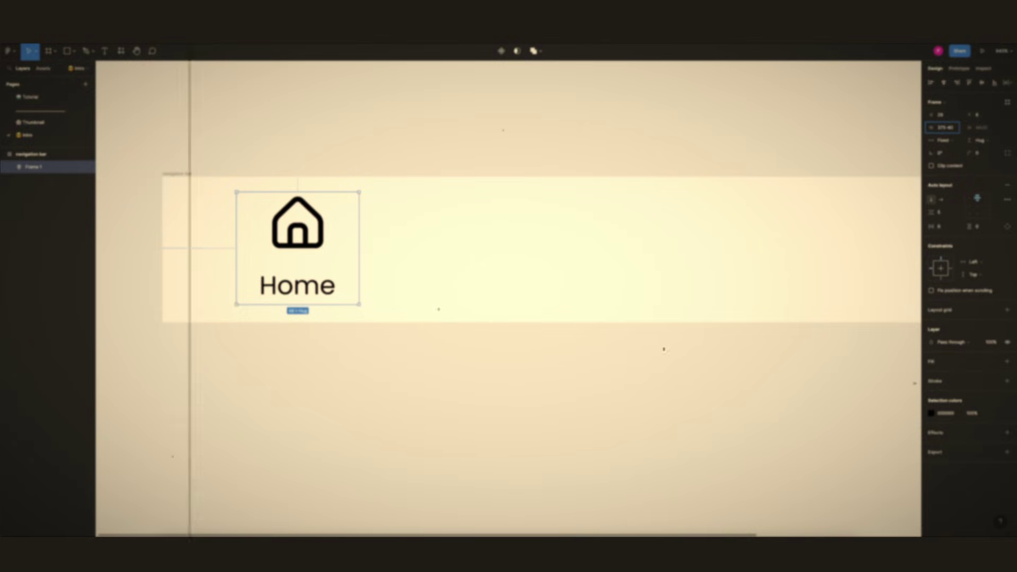
{"action": "key", "text": "Return"}
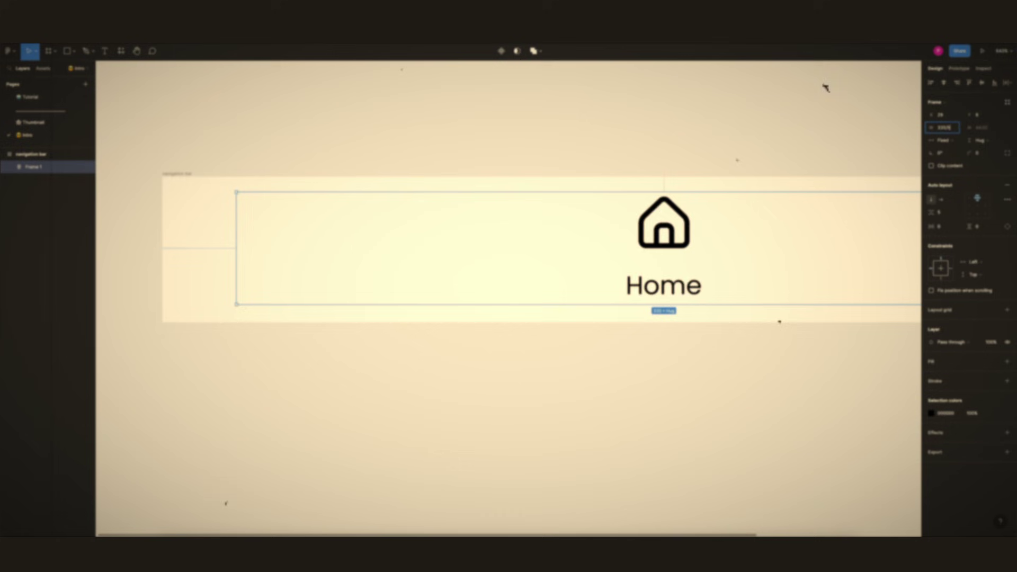
{"action": "key", "text": "ctrl+z"}
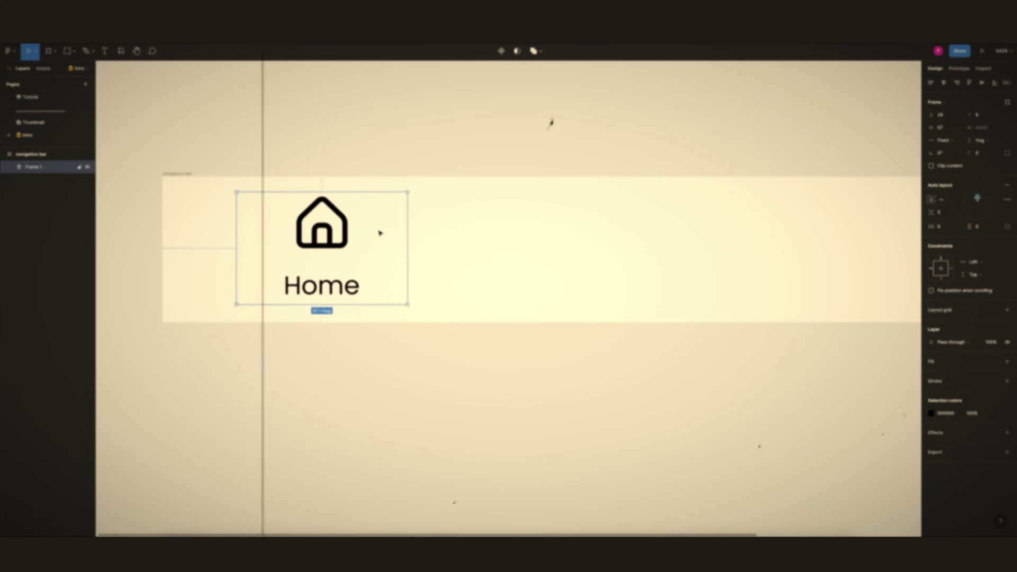
{"action": "scroll", "coordinate": [339, 219], "scroll_direction": "down", "scroll_amount": 2}
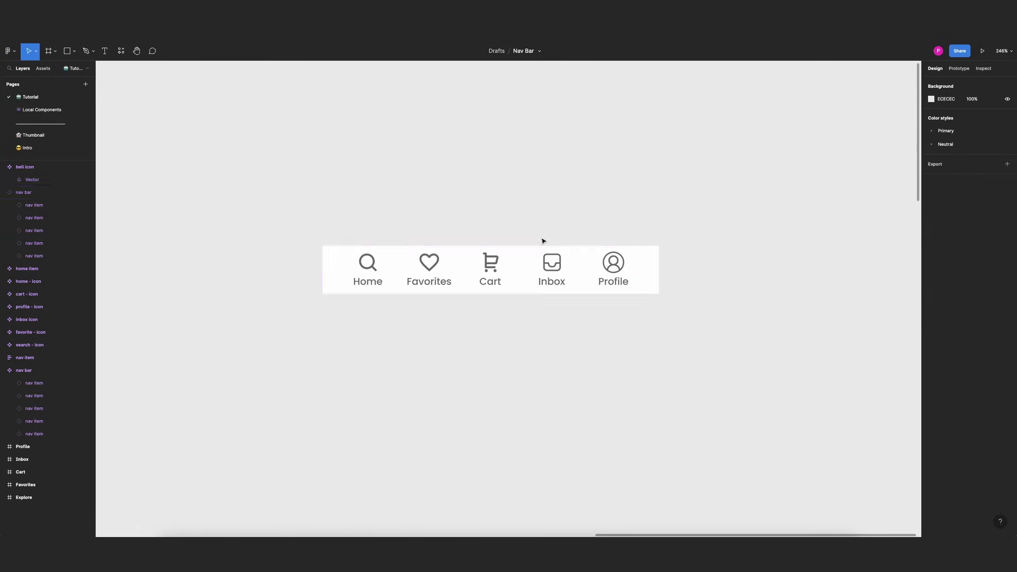
- Hide the Cart item and resize the nav bar to fit four items
{"action": "left_click", "coordinate": [88, 230]}
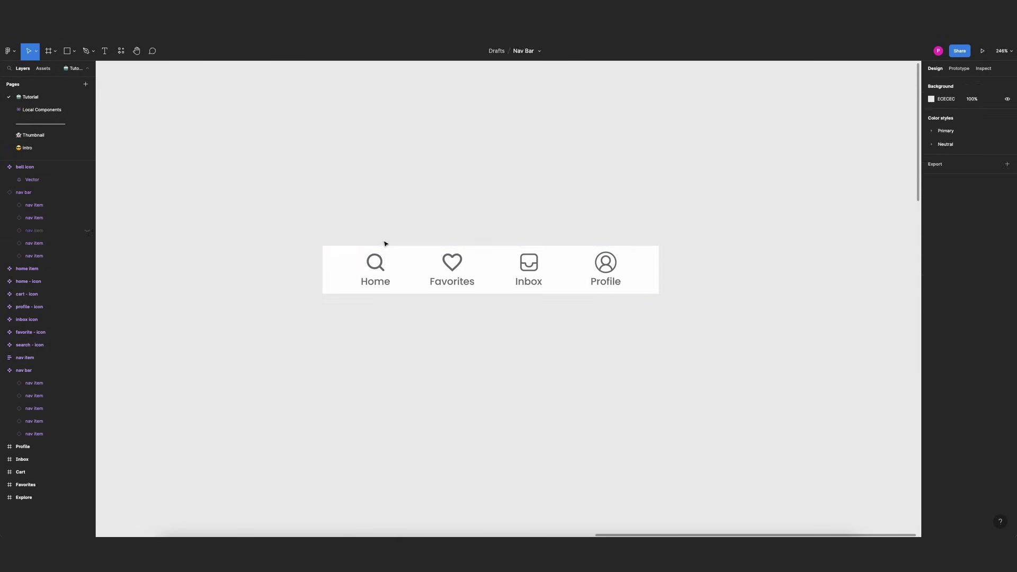
{"action": "left_click", "coordinate": [652, 262]}
{"action": "mouse_move", "coordinate": [660, 262]}
{"action": "left_mouse_down"}
{"action": "mouse_move", "coordinate": [761, 262]}
{"action": "mouse_move", "coordinate": [631, 266]}
{"action": "mouse_move", "coordinate": [671, 263]}
{"action": "left_mouse_up"}
{"action": "left_click", "coordinate": [461, 230]}
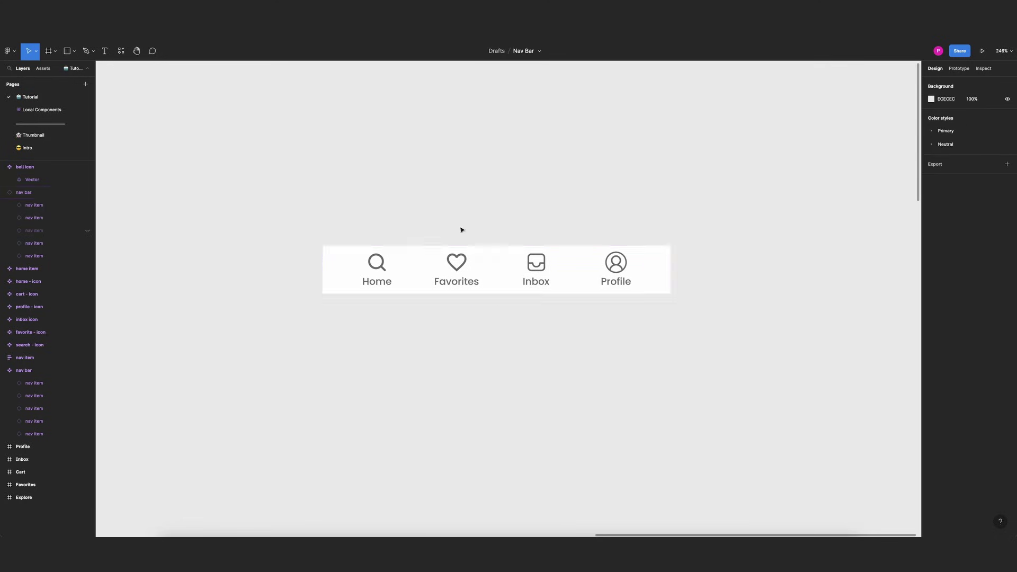
- Relabel the Home nav item as 'Explore'
{"action": "double_click", "coordinate": [376, 265]}
{"action": "left_click", "coordinate": [972, 186]}
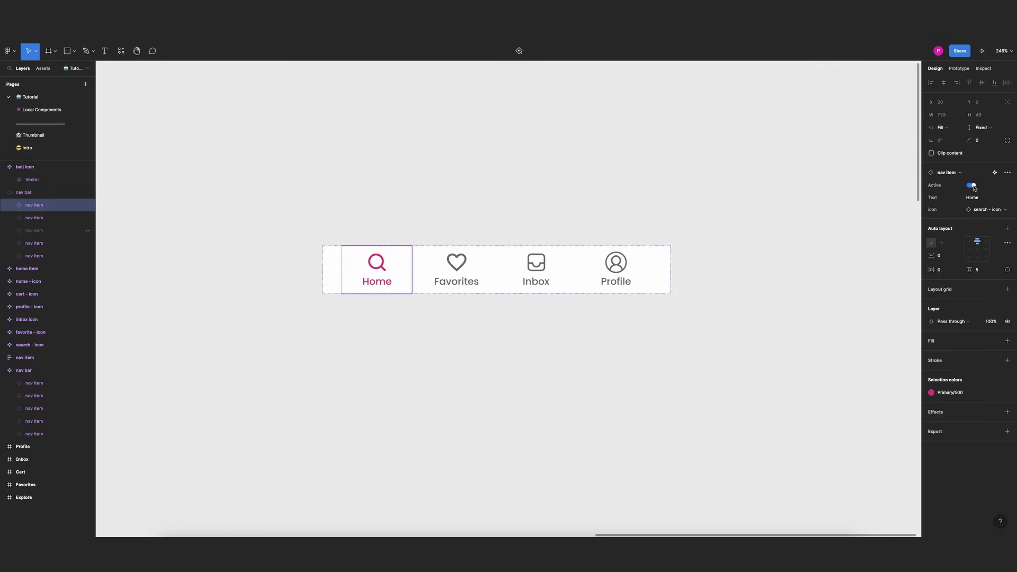
{"action": "left_click", "coordinate": [976, 199]}
{"action": "type", "text": "Explore"}
{"action": "left_click", "coordinate": [539, 263]}
- Swap the Inbox item's icon to the bell and relabel it 'Notifications'
{"action": "left_click", "coordinate": [539, 264]}
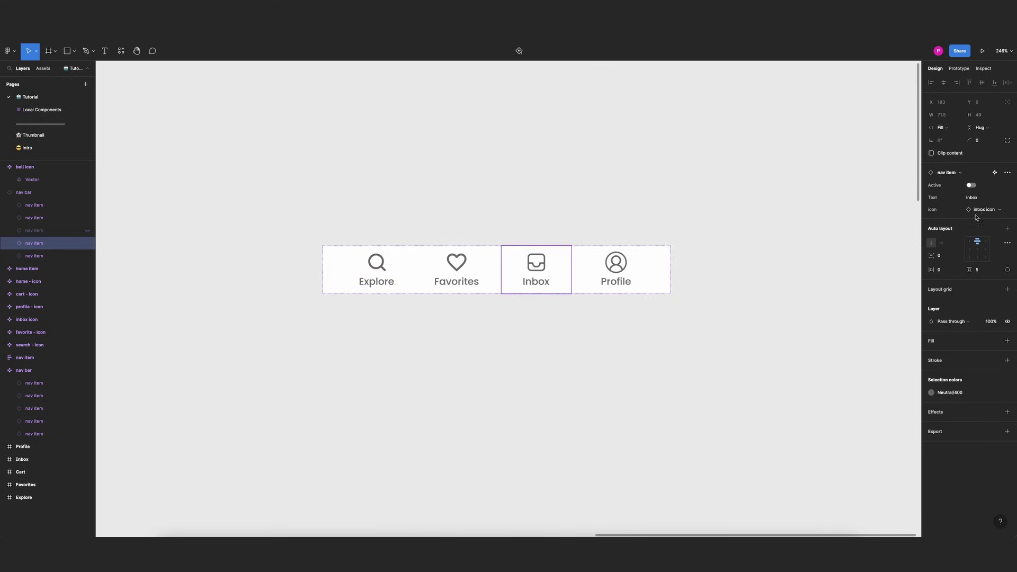
{"action": "left_click", "coordinate": [980, 209]}
{"action": "left_click", "coordinate": [954, 333]}
{"action": "left_click", "coordinate": [976, 197]}
{"action": "type", "text": "Notifications"}
{"action": "key", "text": "Return"}
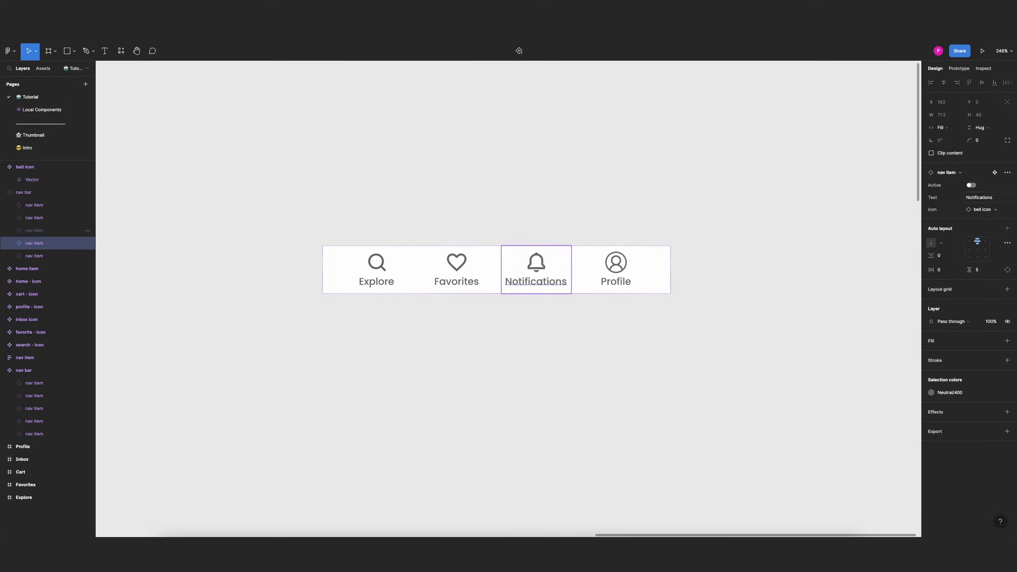
- Leave Notifications inactive and make Profile the only active tab
{"action": "left_click", "coordinate": [559, 166]}
{"action": "key", "text": "ctrl+z"}
{"action": "left_click", "coordinate": [971, 186]}
{"action": "left_click", "coordinate": [720, 191]}
{"action": "key", "text": "ctrl+z"}
{"action": "left_click", "coordinate": [971, 186]}
{"action": "key", "text": "Tab"}
{"action": "left_click", "coordinate": [971, 185]}
{"action": "left_click", "coordinate": [678, 193]}
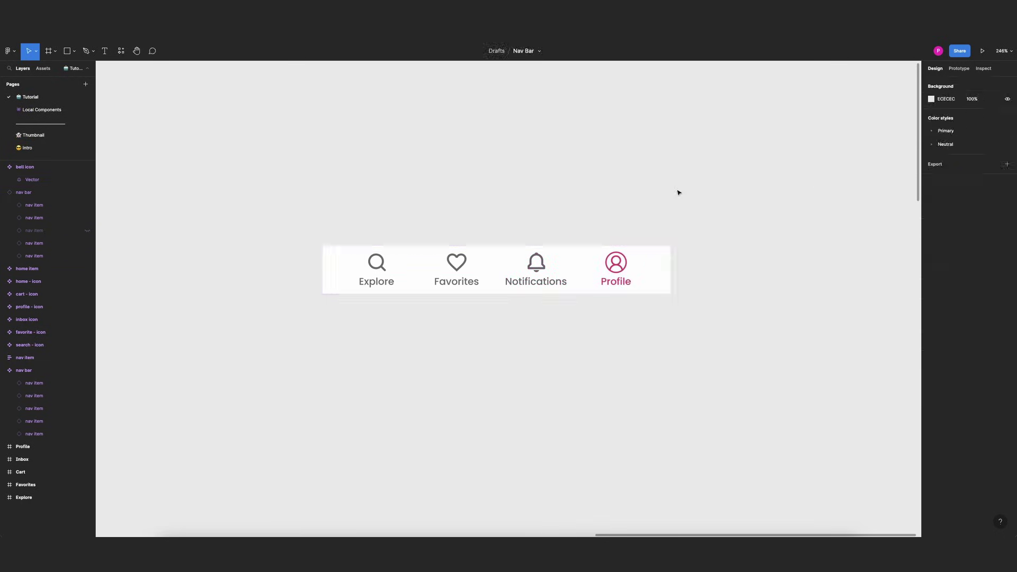
- Set the nav bar width to 362 and preview the Favorites and Cart screens in the prototype
{"action": "left_click", "coordinate": [645, 278]}
{"action": "mouse_move", "coordinate": [670, 273]}
{"action": "left_mouse_down"}
{"action": "mouse_move", "coordinate": [761, 266]}
{"action": "mouse_move", "coordinate": [670, 272]}
{"action": "left_mouse_up"}
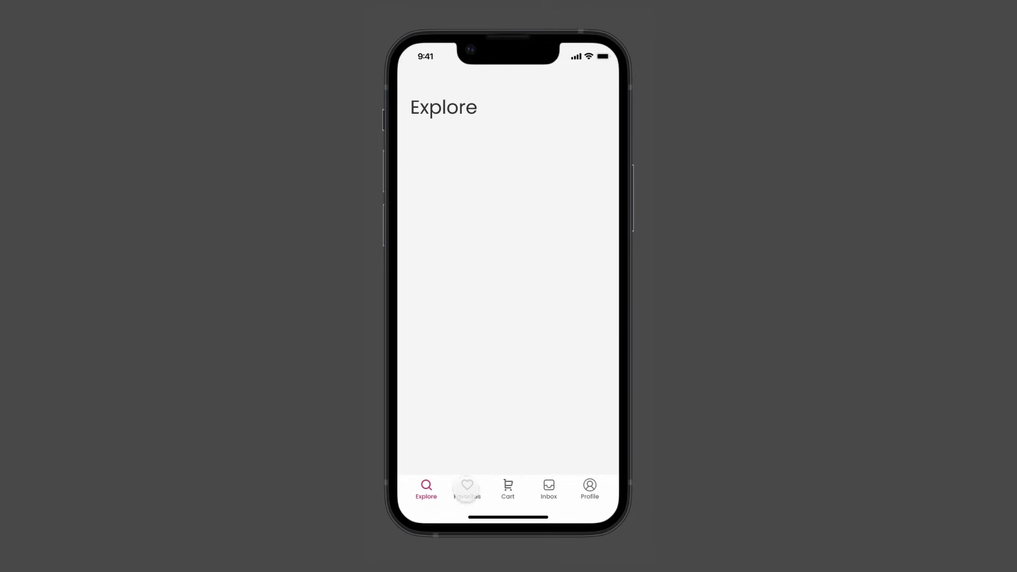
{"action": "left_click", "coordinate": [467, 486]}
{"action": "left_click", "coordinate": [508, 487]}
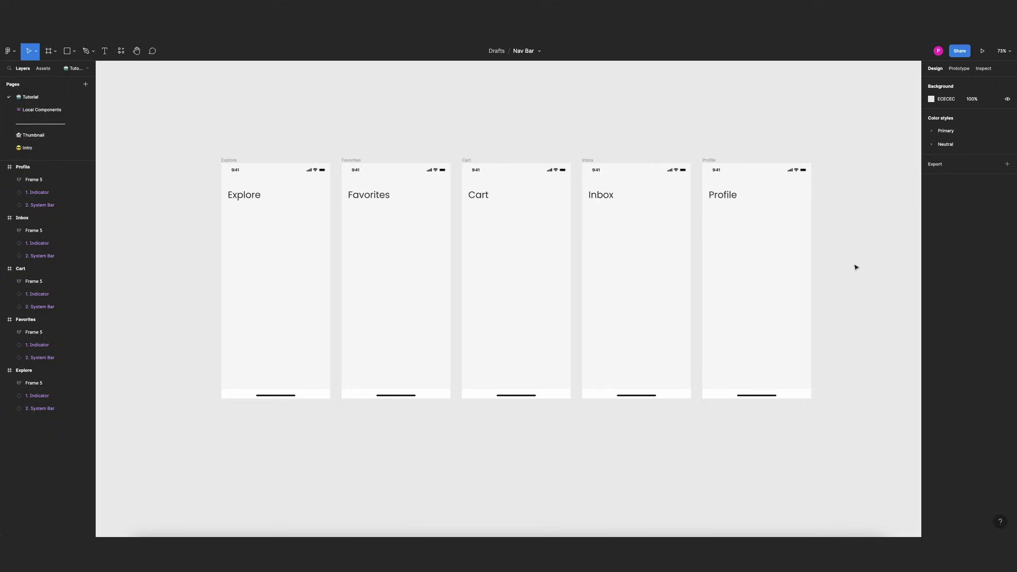
- Open Quick Actions with Ctrl+/ above the five app screens
{"action": "scroll", "coordinate": [856, 268], "scroll_direction": "up", "scroll_amount": 1}
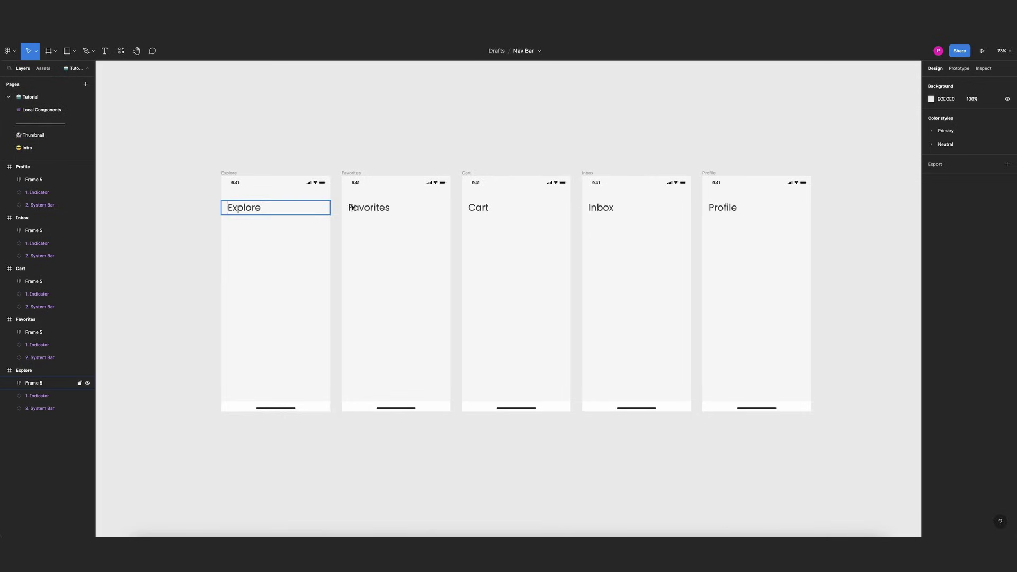
{"action": "scroll", "coordinate": [703, 301], "scroll_direction": "up", "scroll_amount": 10}
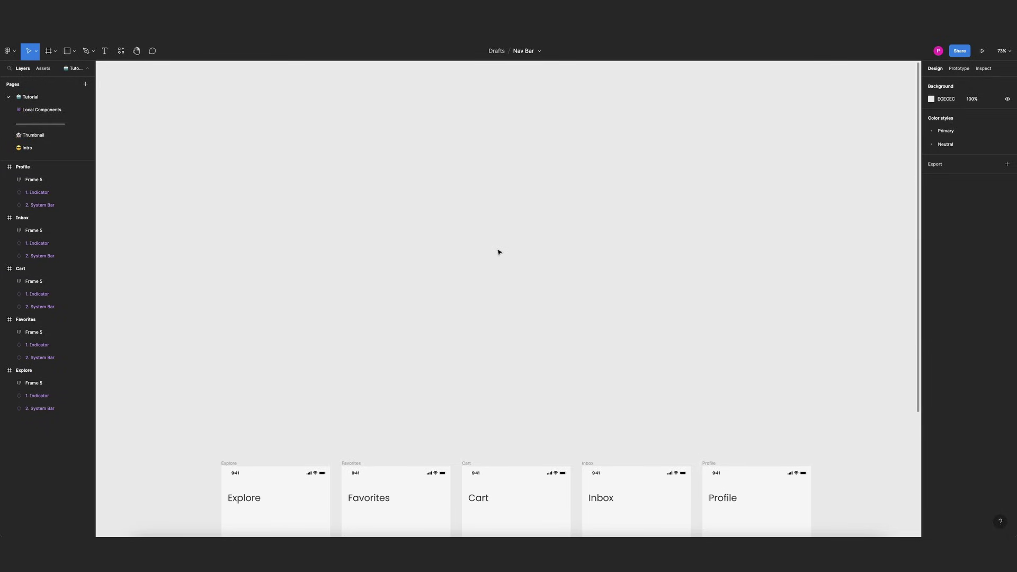
{"action": "key", "text": "ctrl+slash"}
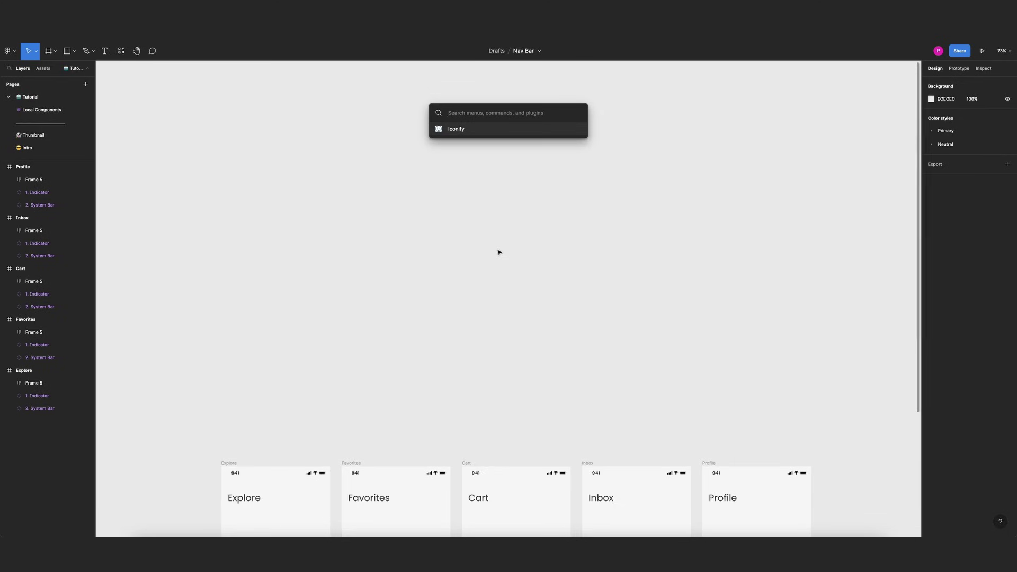
- Launch Iconify and place the outlined heart and a search magnifier icon on the canvas
{"action": "key", "text": "Return"}
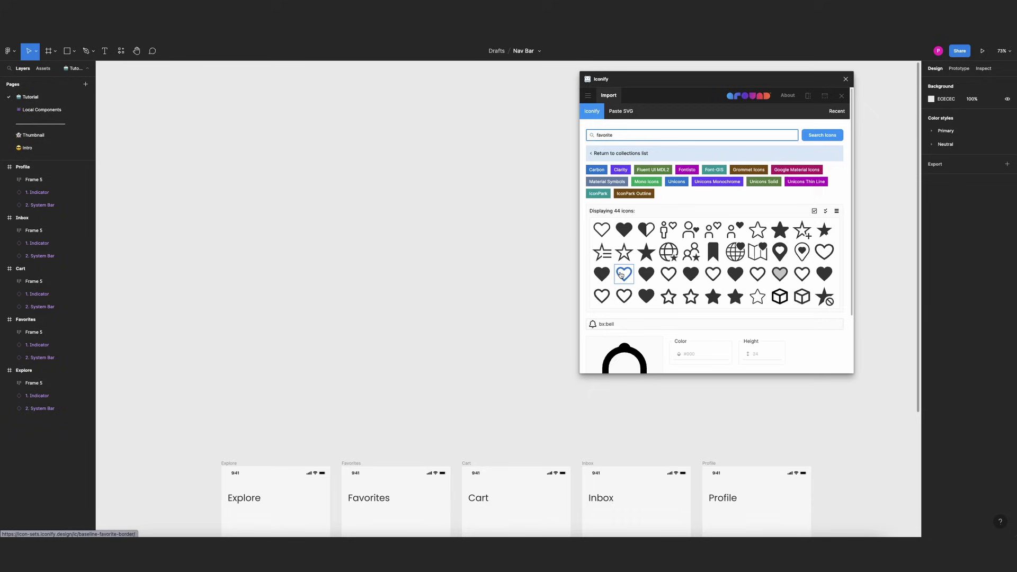
{"action": "left_click_drag", "start_coordinate": [624, 274], "coordinate": [402, 250]}
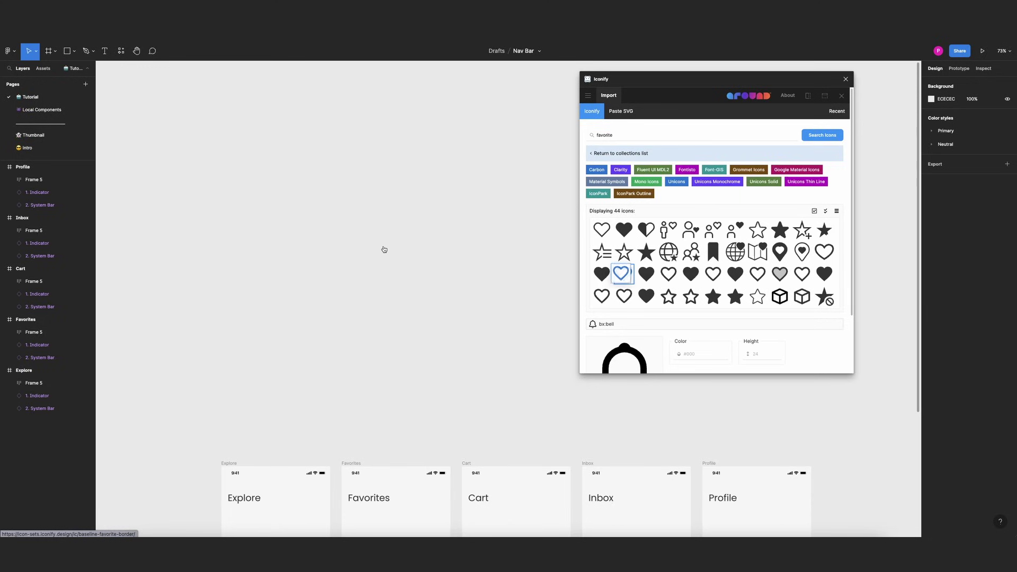
{"action": "left_click", "coordinate": [618, 135]}
{"action": "type", "text": "se"}
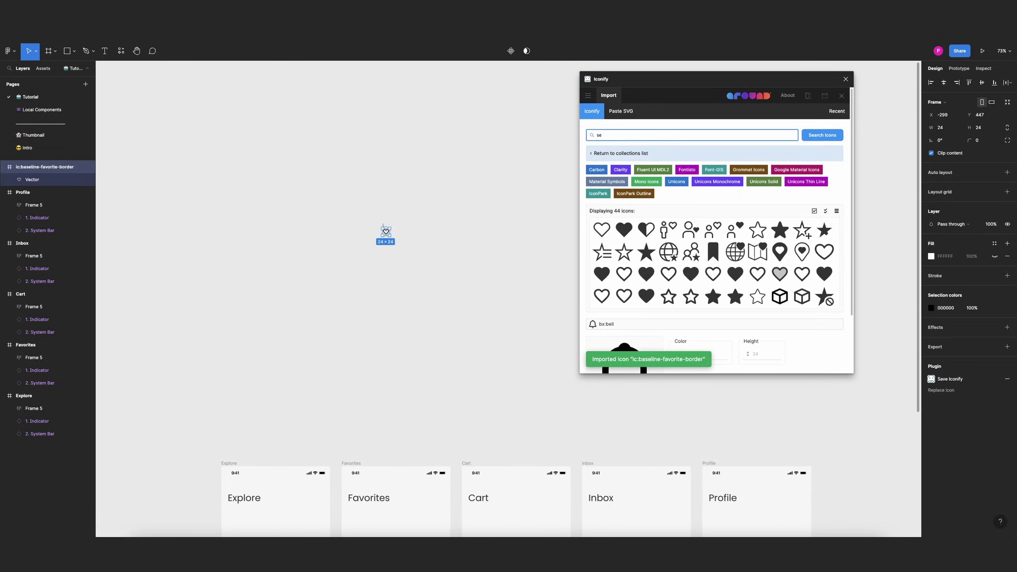
{"action": "type", "text": "rarch"}
{"action": "key", "text": "Return"}
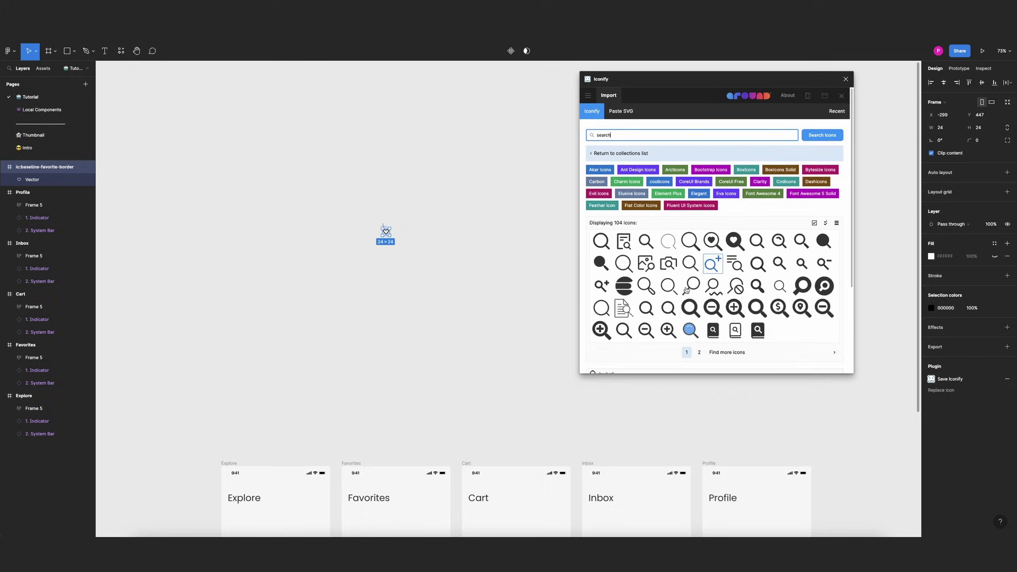
{"action": "left_click_drag", "start_coordinate": [647, 308], "coordinate": [394, 263]}
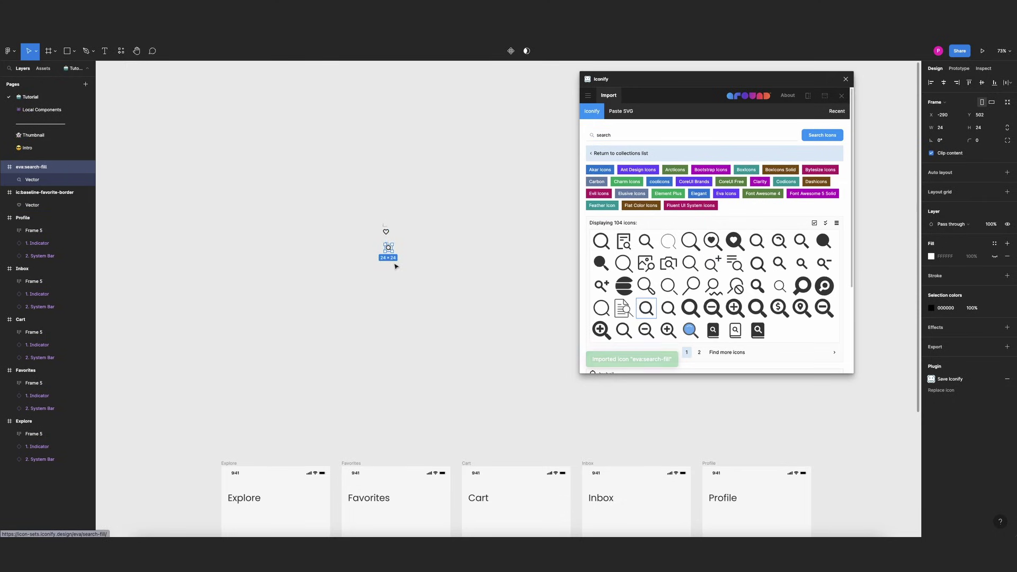
- Search Iconify for 'cart' and place an outlined cart icon on the canvas
{"action": "left_click", "coordinate": [610, 134]}
{"action": "left_click_drag", "start_coordinate": [610, 134], "coordinate": [581, 135]}
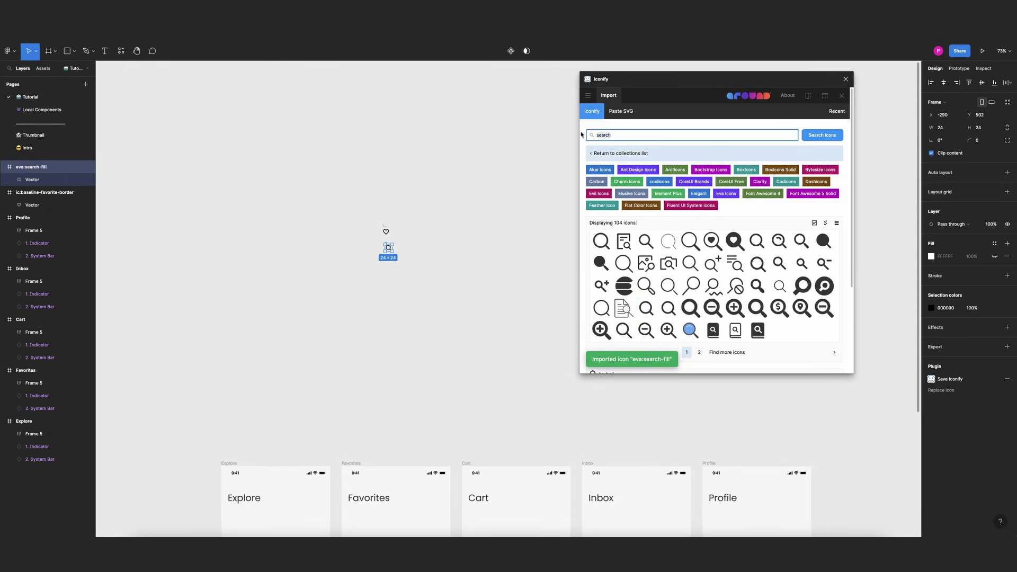
{"action": "type", "text": "cart"}
{"action": "key", "text": "Return"}
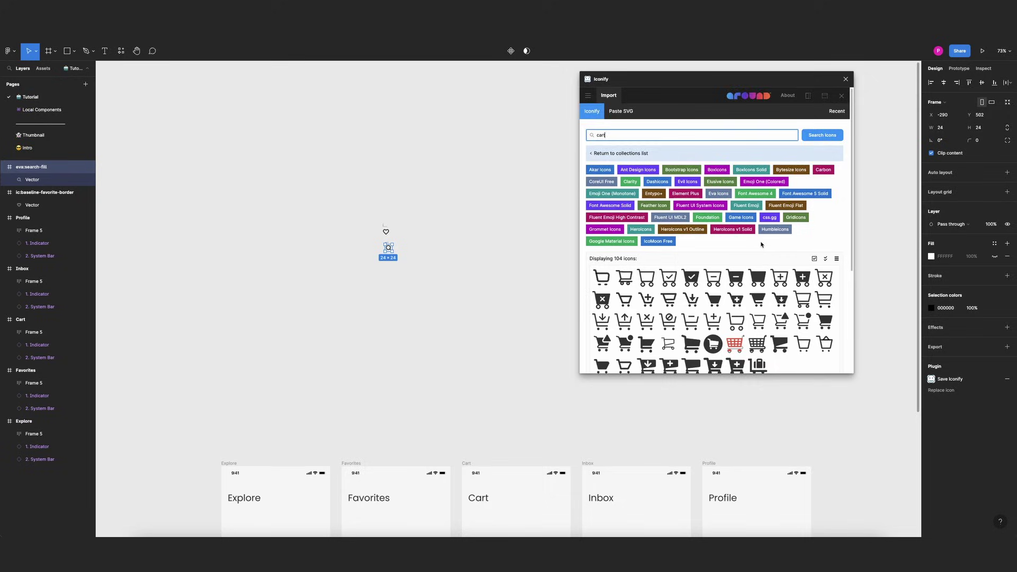
{"action": "scroll", "coordinate": [761, 245], "scroll_direction": "down", "scroll_amount": 3}
{"action": "left_click", "coordinate": [707, 317]}
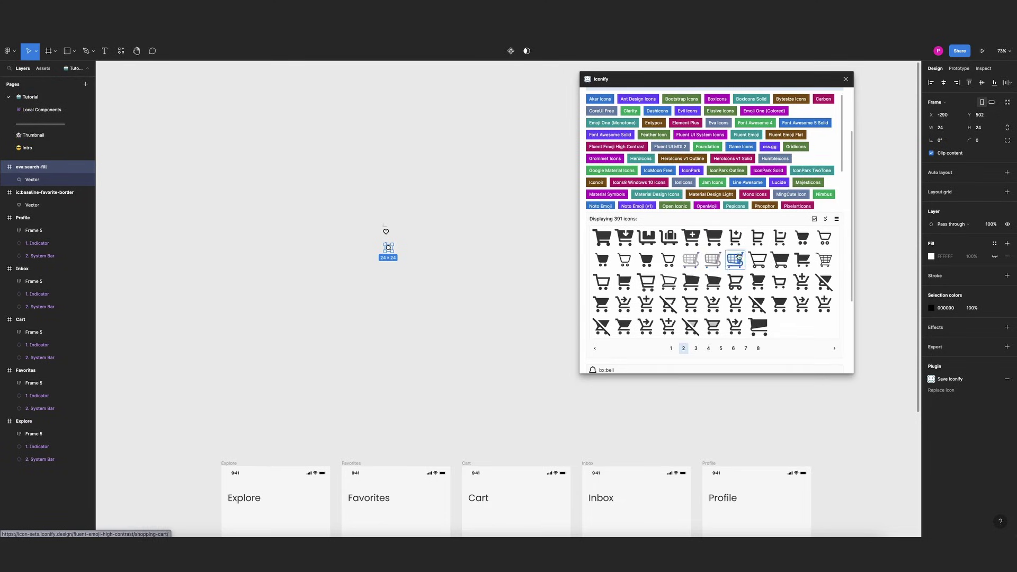
{"action": "left_click_drag", "start_coordinate": [758, 237], "coordinate": [390, 285]}
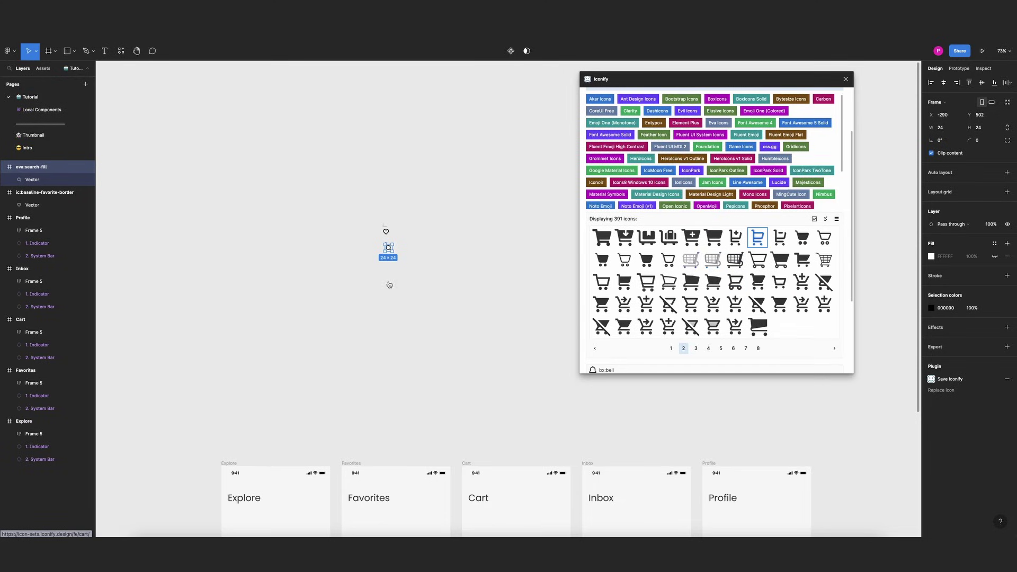
{"action": "scroll", "coordinate": [618, 138], "scroll_direction": "up", "scroll_amount": 3}
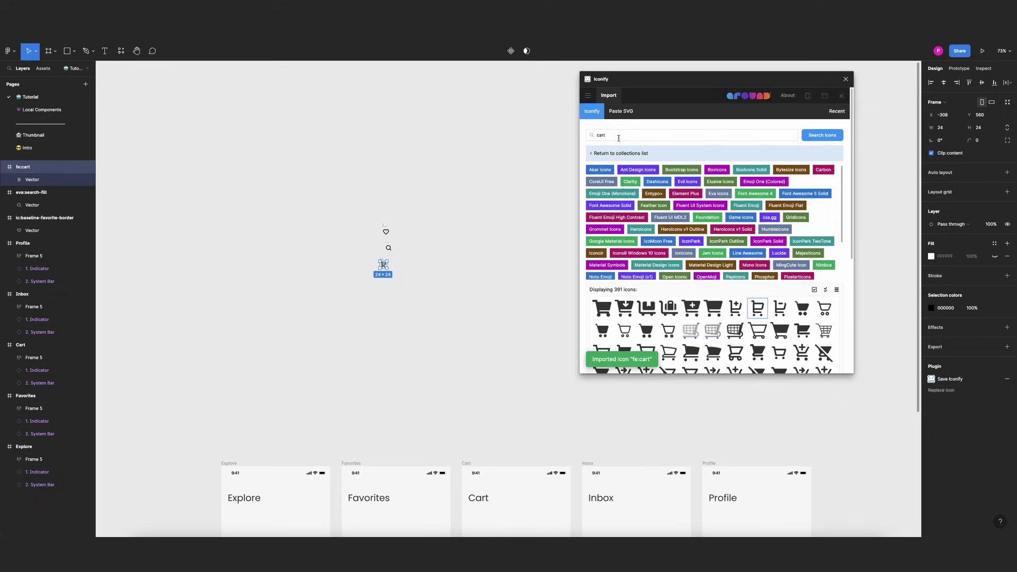
- Place an inbox icon and the circled account icon, then close Iconify
{"action": "left_click", "coordinate": [618, 138]}
{"action": "key", "text": "BackSpace"}
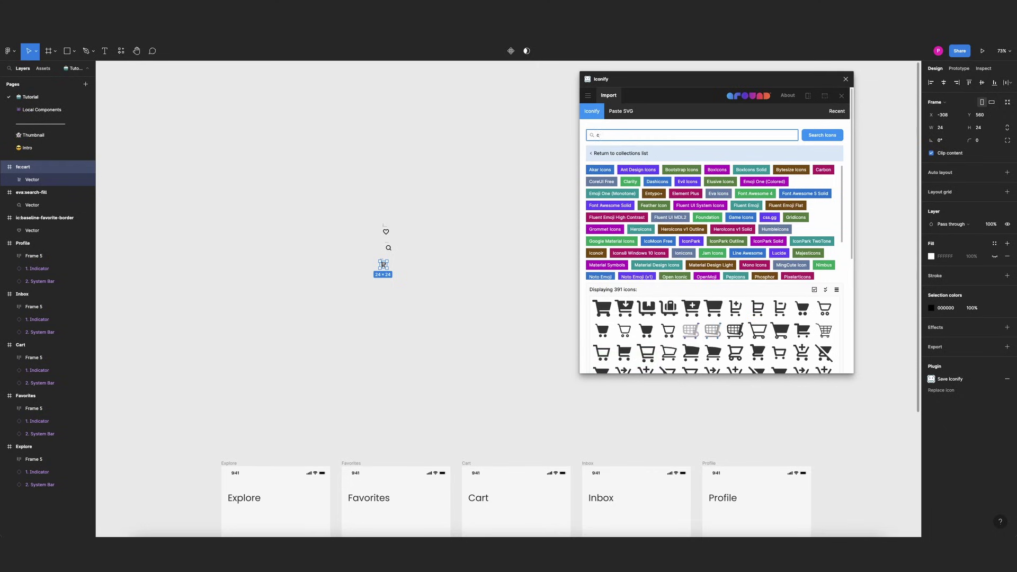
{"action": "key", "text": "Return"}
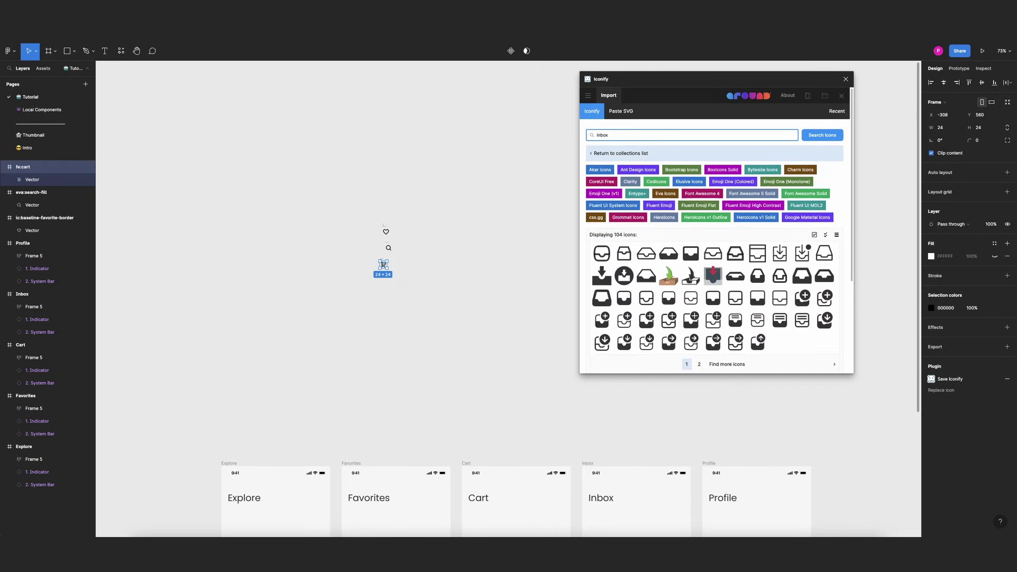
{"action": "left_click_drag", "start_coordinate": [646, 298], "coordinate": [399, 298]}
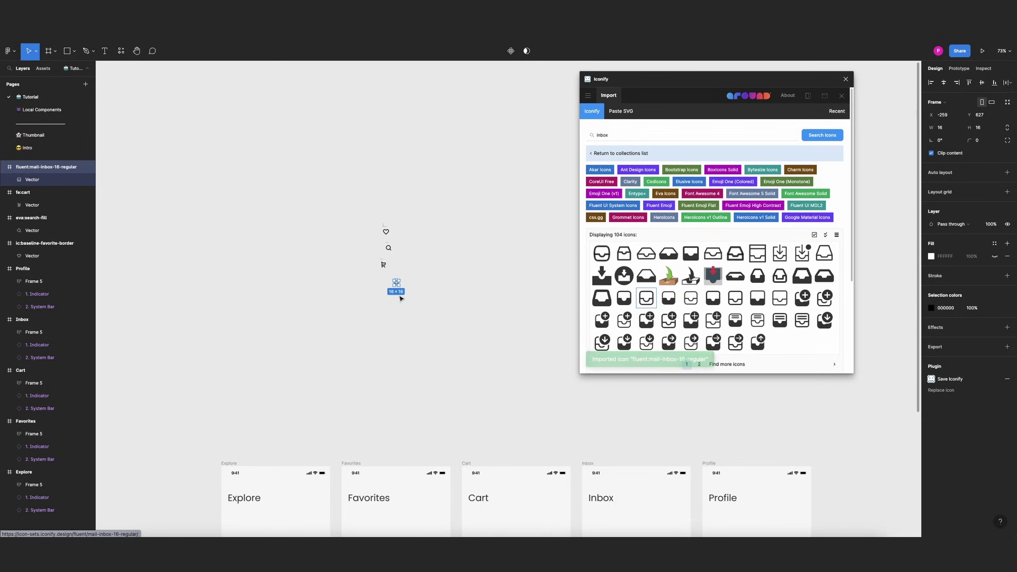
{"action": "left_click", "coordinate": [644, 140]}
{"action": "type", "text": "account"}
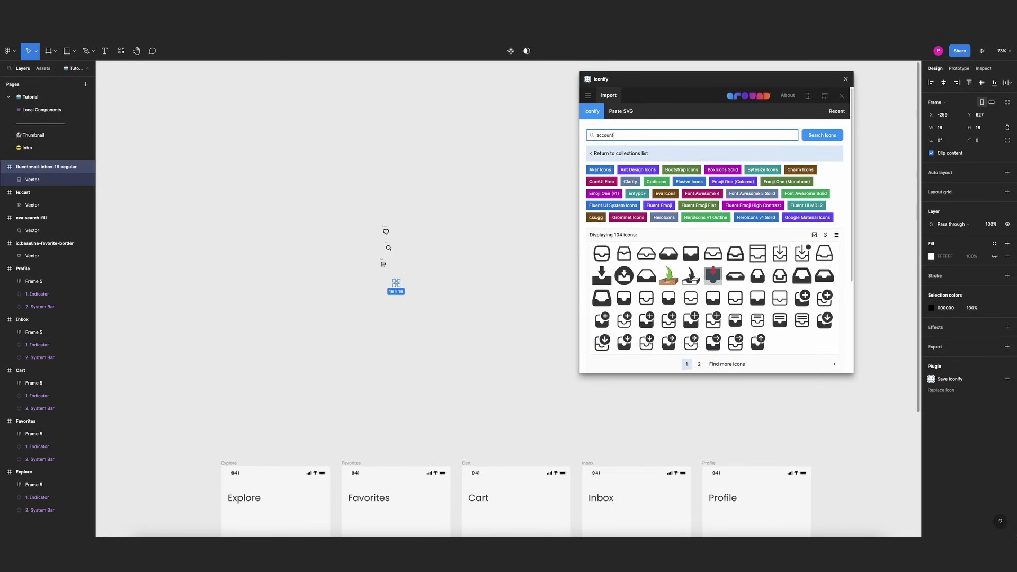
{"action": "key", "text": "Return"}
{"action": "left_click_drag", "start_coordinate": [758, 230], "coordinate": [377, 316]}
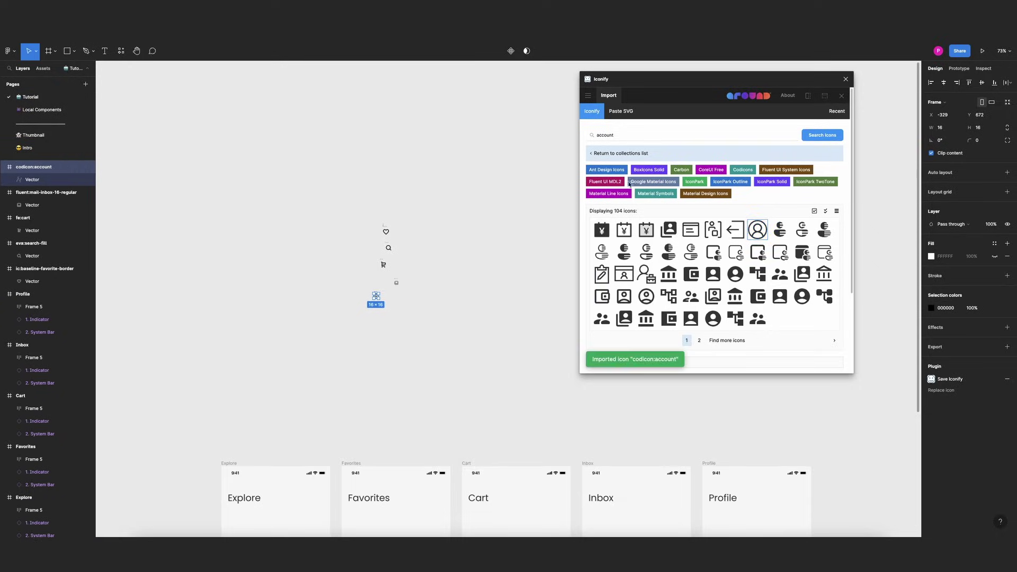
{"action": "key", "text": "Escape"}
- Rename the heart, search and cart frames 'favorie icon', 'serach icon' and 'cart icon'
{"action": "scroll", "coordinate": [358, 280], "scroll_direction": "up", "scroll_amount": 5}
{"action": "scroll", "coordinate": [358, 280], "scroll_direction": "up", "scroll_amount": 3}
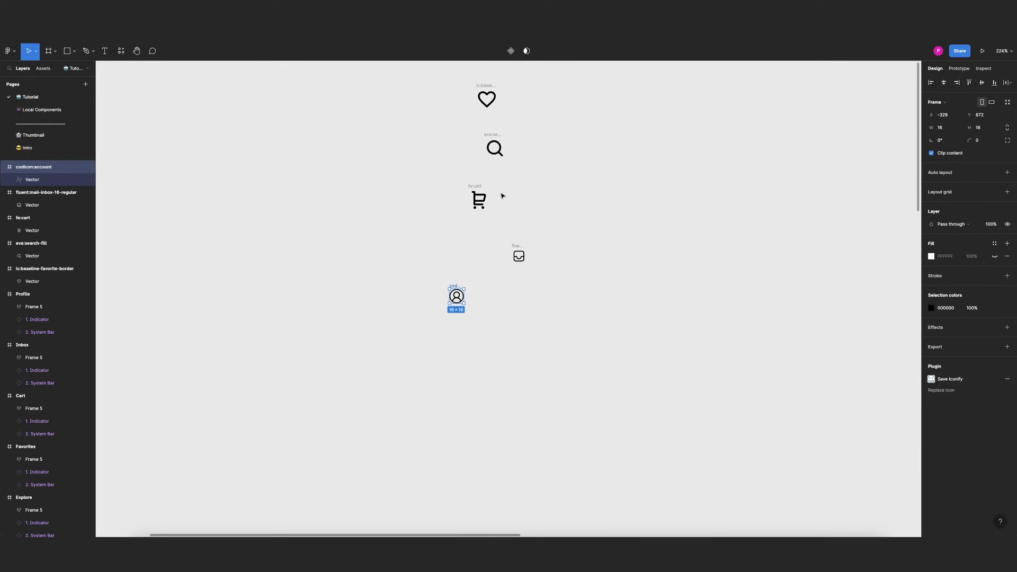
{"action": "scroll", "coordinate": [504, 186], "scroll_direction": "up", "scroll_amount": 2}
{"action": "left_click", "coordinate": [486, 161]}
{"action": "double_click", "coordinate": [486, 148]}
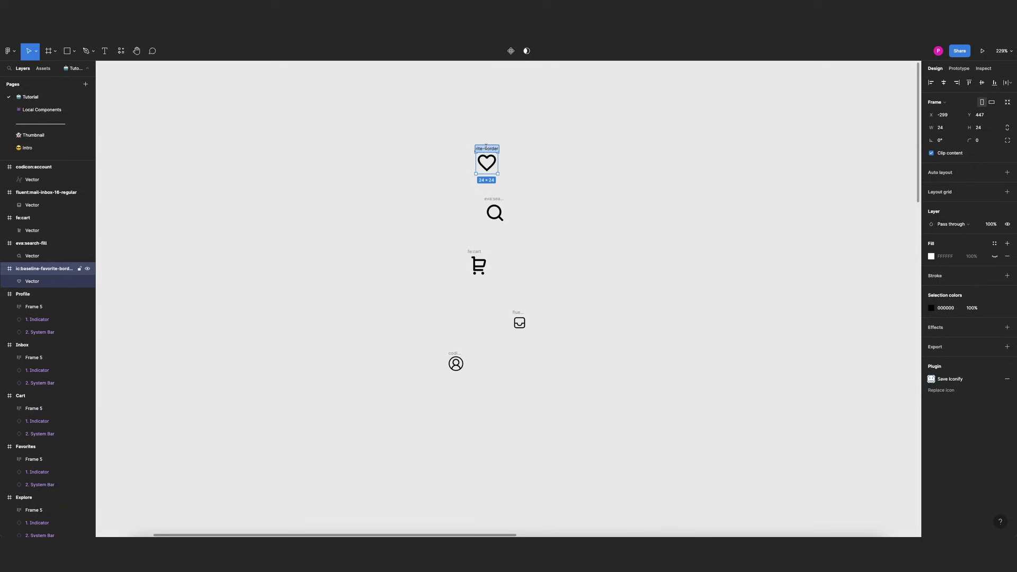
{"action": "type", "text": "favorie icon"}
{"action": "left_click", "coordinate": [583, 127]}
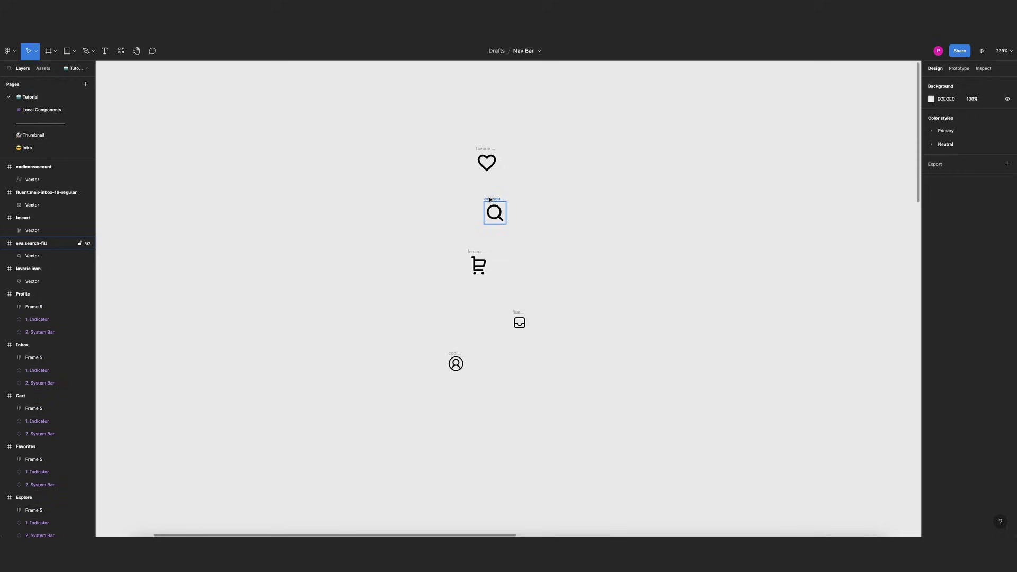
{"action": "double_click", "coordinate": [490, 199]}
{"action": "type", "text": "ser"}
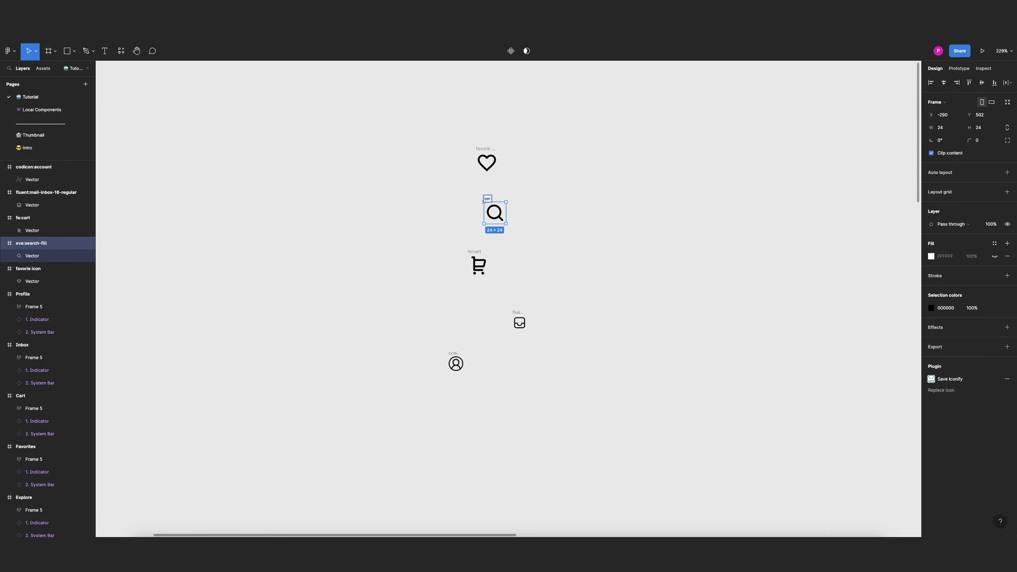
{"action": "type", "text": "ach icon"}
{"action": "key", "text": "Tab"}
{"action": "type", "text": "cart ic"}
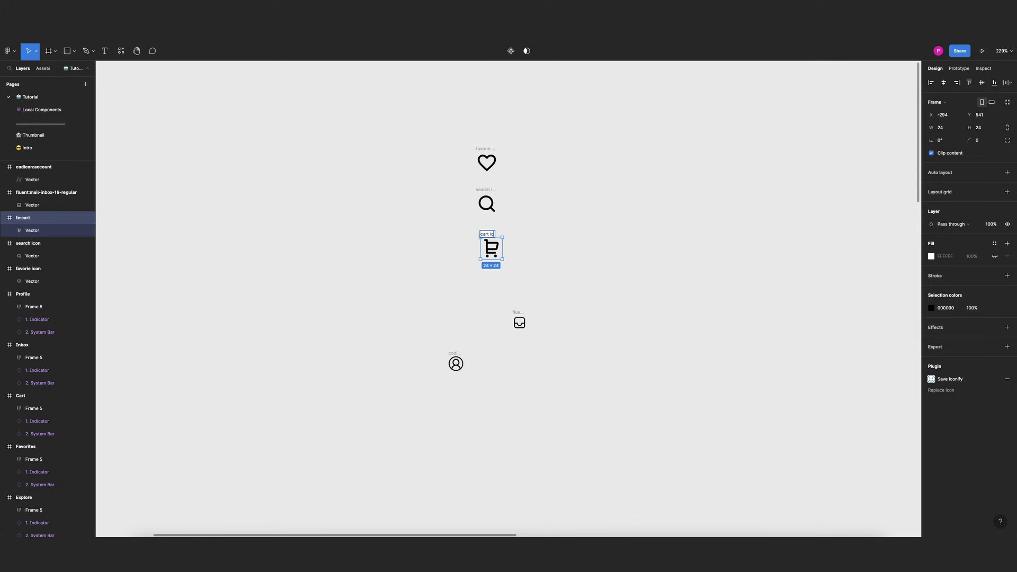
{"action": "type", "text": "on"}
{"action": "key", "text": "Return"}
- Move the inbox icon below the cart, size it 24 wide and name it 'inbox icon'
{"action": "left_click", "coordinate": [556, 253]}
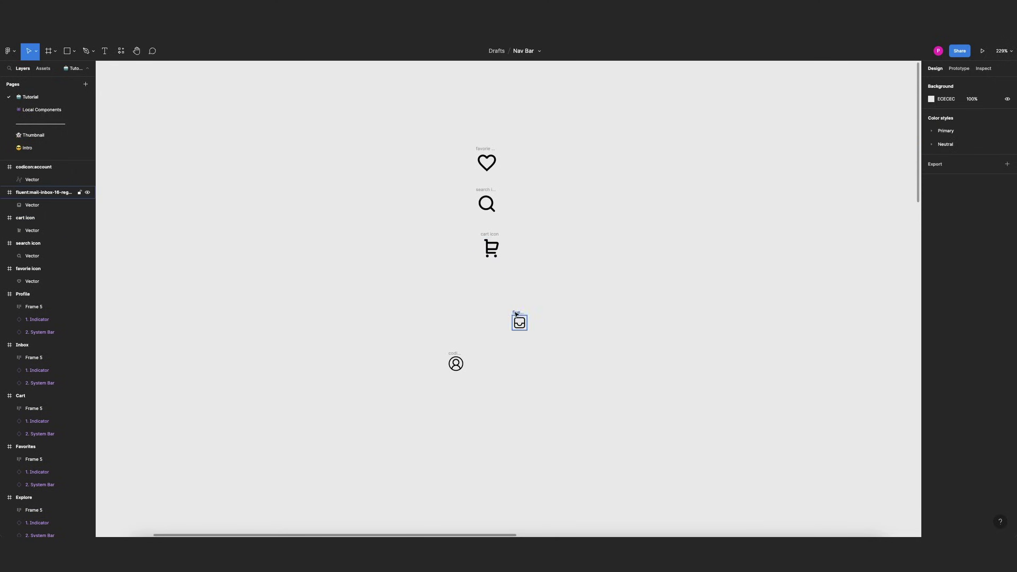
{"action": "left_click_drag", "start_coordinate": [520, 321], "coordinate": [492, 288]}
{"action": "scroll", "coordinate": [493, 288], "scroll_direction": "up", "scroll_amount": 3}
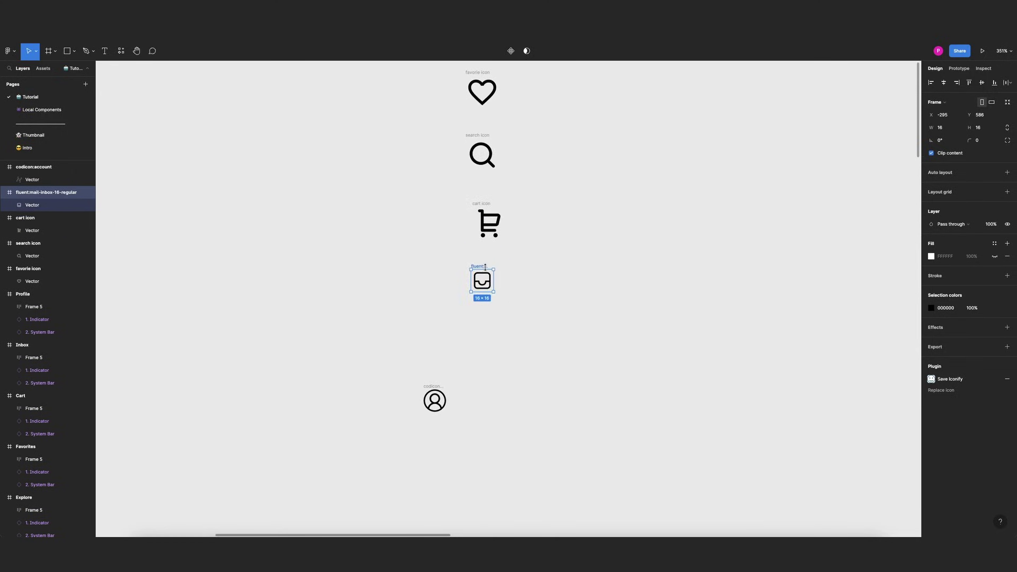
{"action": "left_click", "coordinate": [945, 132]}
{"action": "type", "text": "24"}
{"action": "key", "text": "Return"}
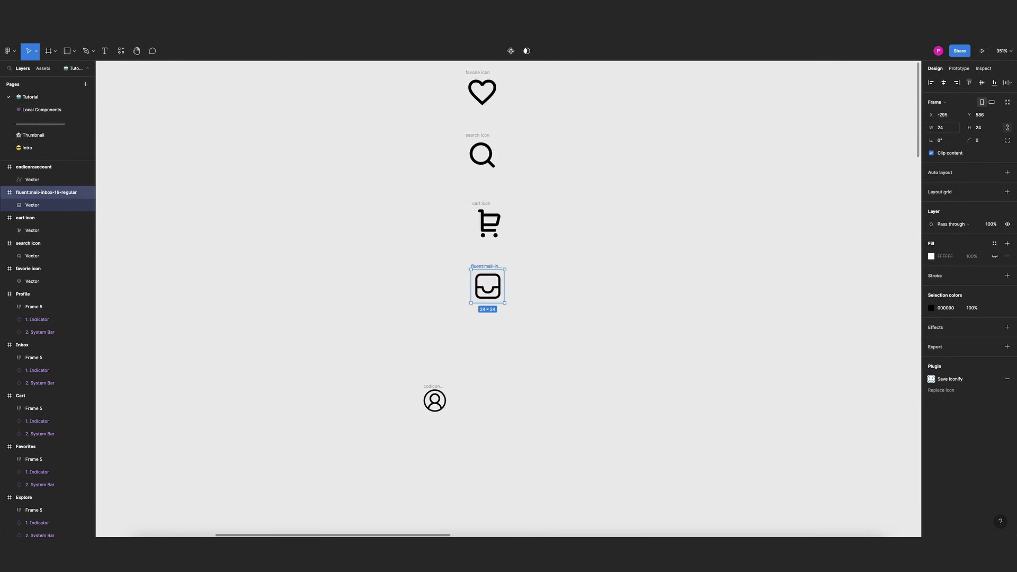
{"action": "double_click", "coordinate": [488, 266]}
{"action": "type", "text": "inbox icon"}
{"action": "left_click", "coordinate": [542, 253]}
- Move the account icon under the inbox icon and name it 'profile icon'
{"action": "left_click_drag", "start_coordinate": [428, 386], "coordinate": [482, 326]}
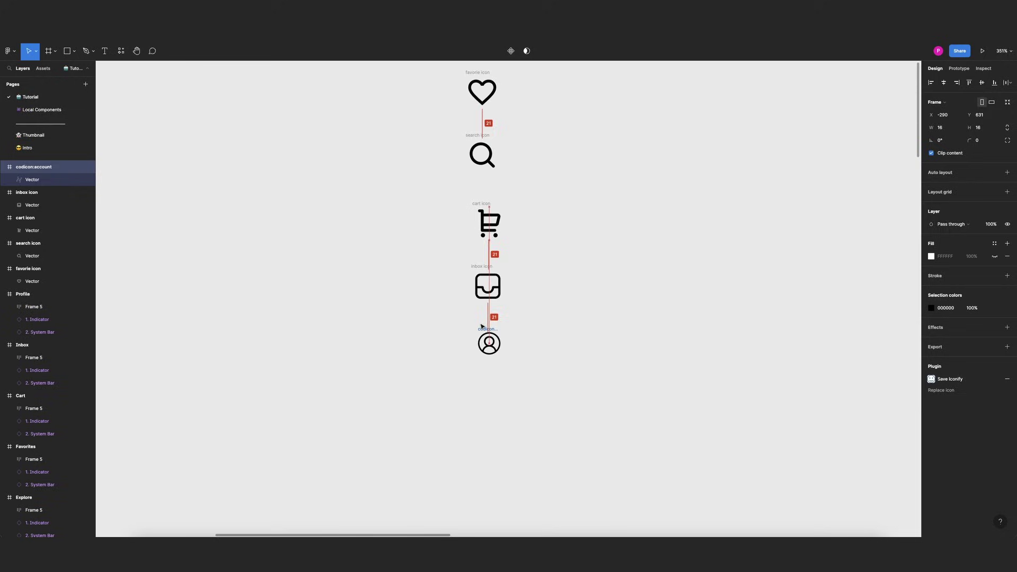
{"action": "scroll", "coordinate": [485, 334], "scroll_direction": "up", "scroll_amount": 2}
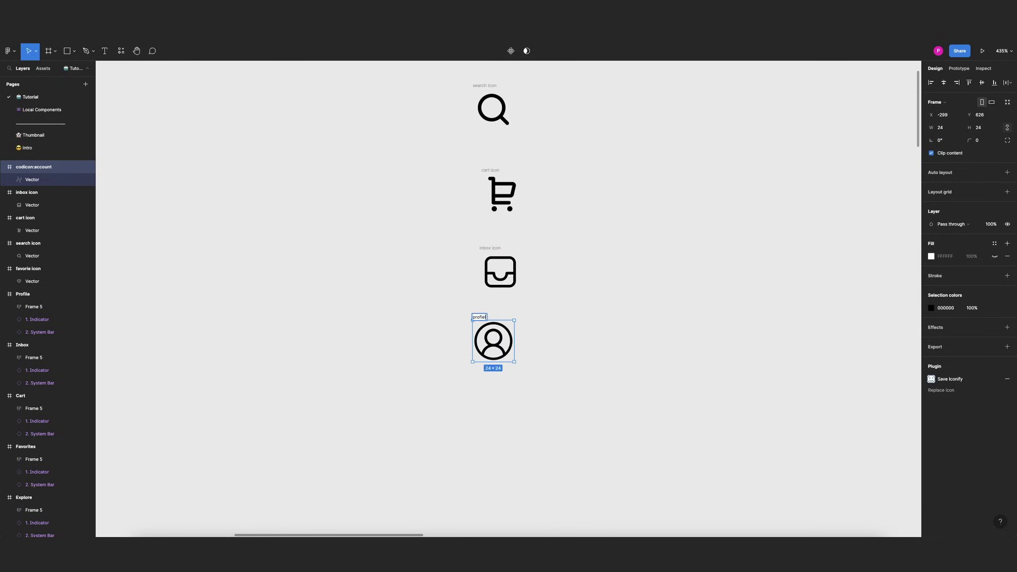
{"action": "type", "text": "profile icon"}
{"action": "left_click", "coordinate": [563, 275]}
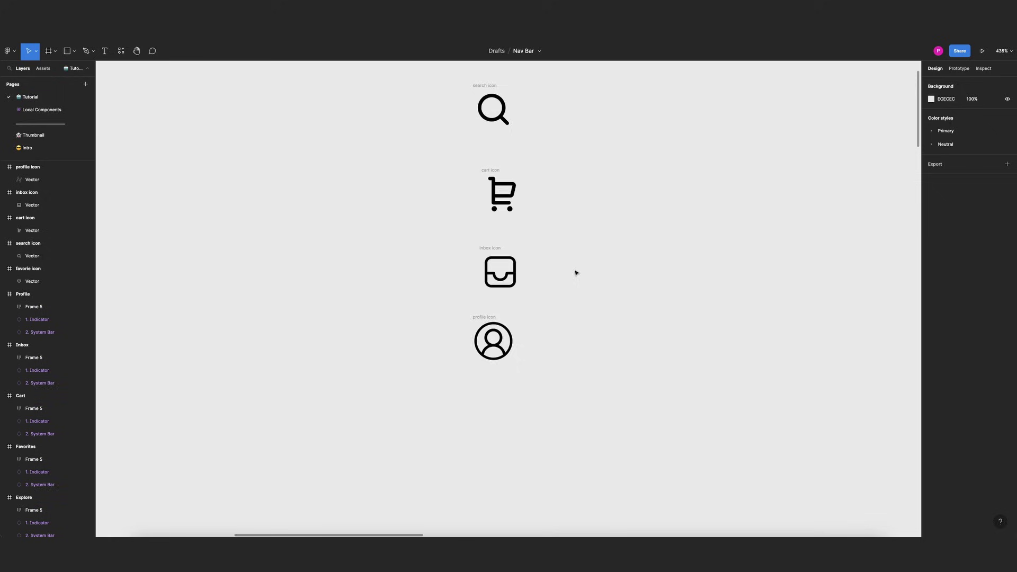
- Select all five icons and create multiple components from them
{"action": "scroll", "coordinate": [554, 271], "scroll_direction": "down", "scroll_amount": 2}
{"action": "scroll", "coordinate": [555, 271], "scroll_direction": "up", "scroll_amount": 2}
{"action": "left_click_drag", "start_coordinate": [465, 125], "coordinate": [562, 429]}
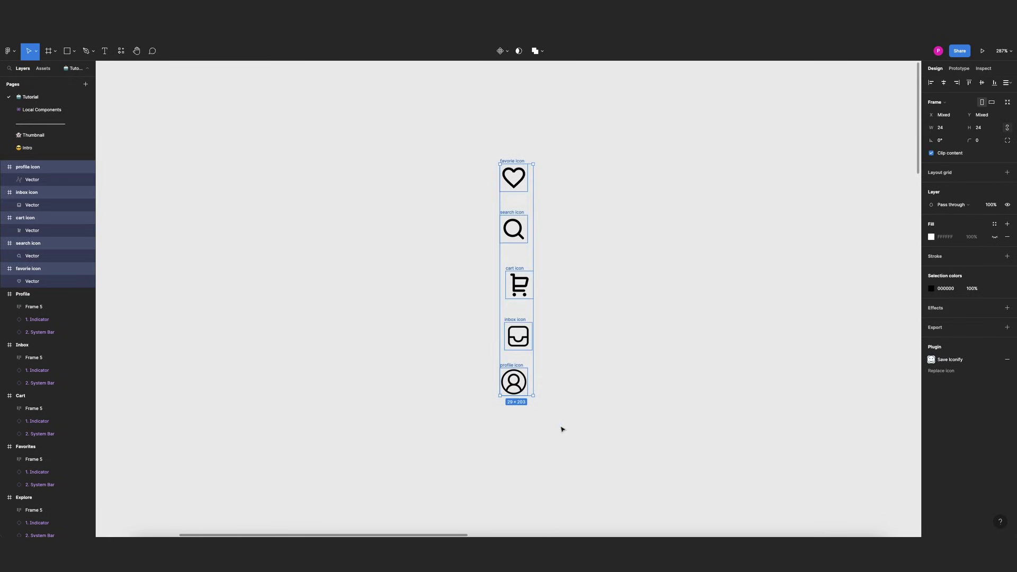
{"action": "left_click", "coordinate": [508, 53]}
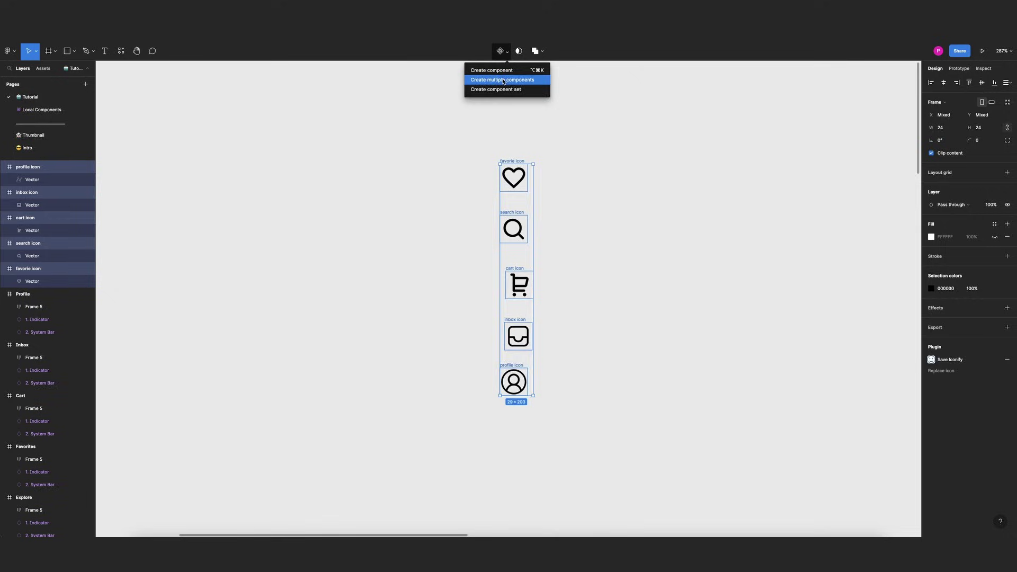
{"action": "left_click", "coordinate": [505, 81]}
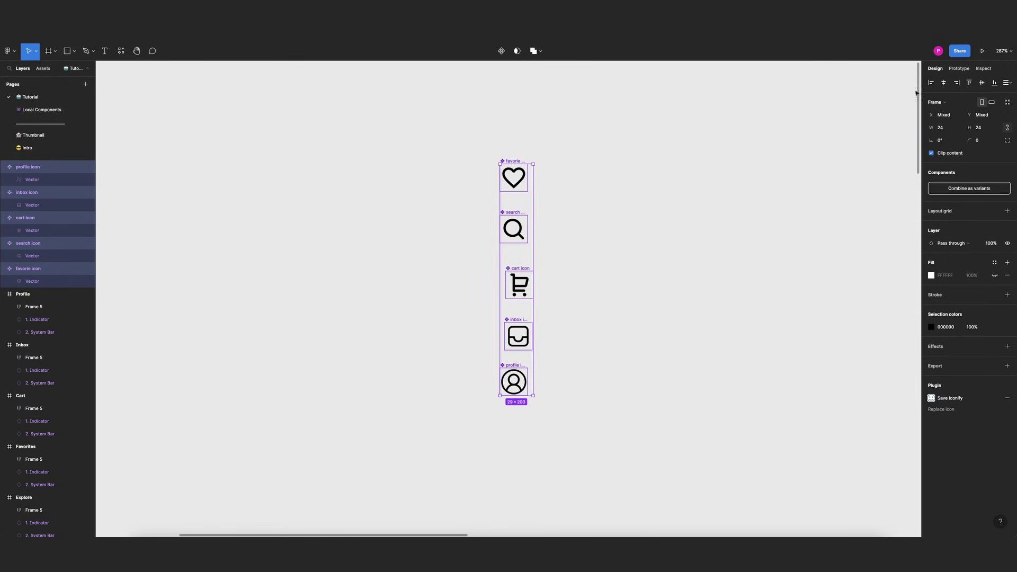
- Left-align the five icon components and distribute their vertical spacing evenly
{"action": "left_click", "coordinate": [931, 83]}
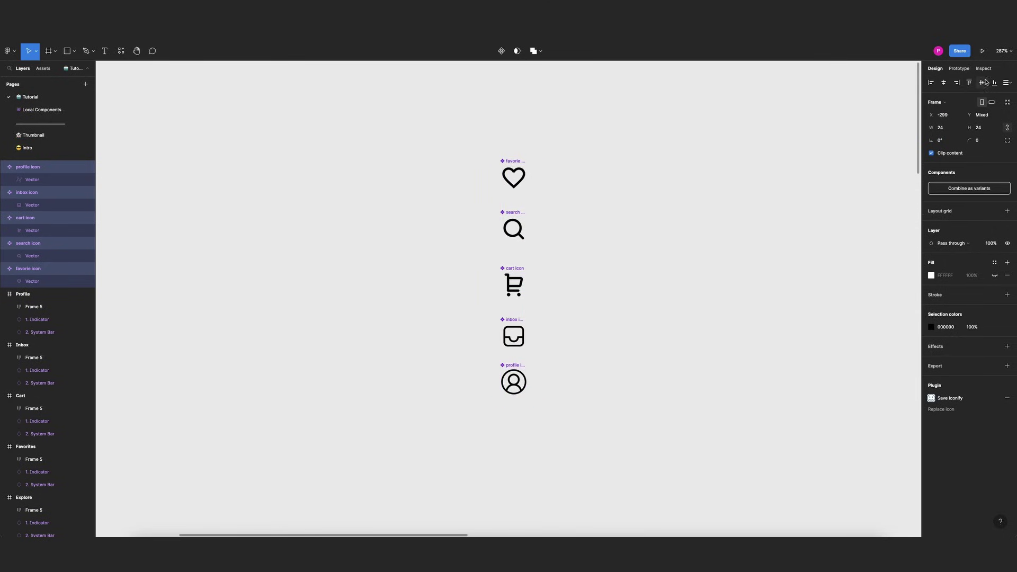
{"action": "left_click", "coordinate": [1008, 82]}
{"action": "left_click", "coordinate": [940, 100]}
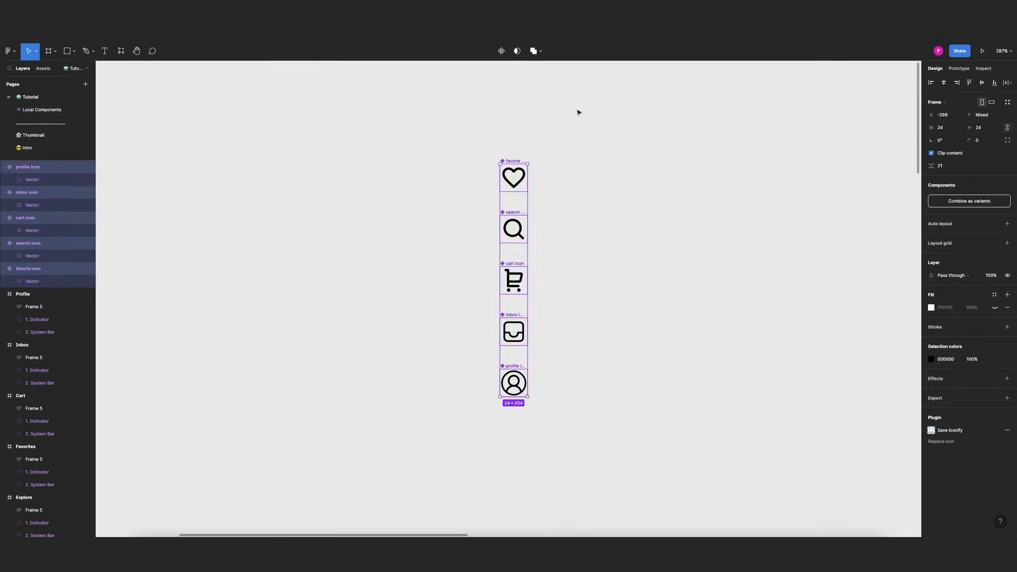
{"action": "left_click", "coordinate": [578, 112]}
{"action": "scroll", "coordinate": [448, 162], "scroll_direction": "down", "scroll_amount": 3}
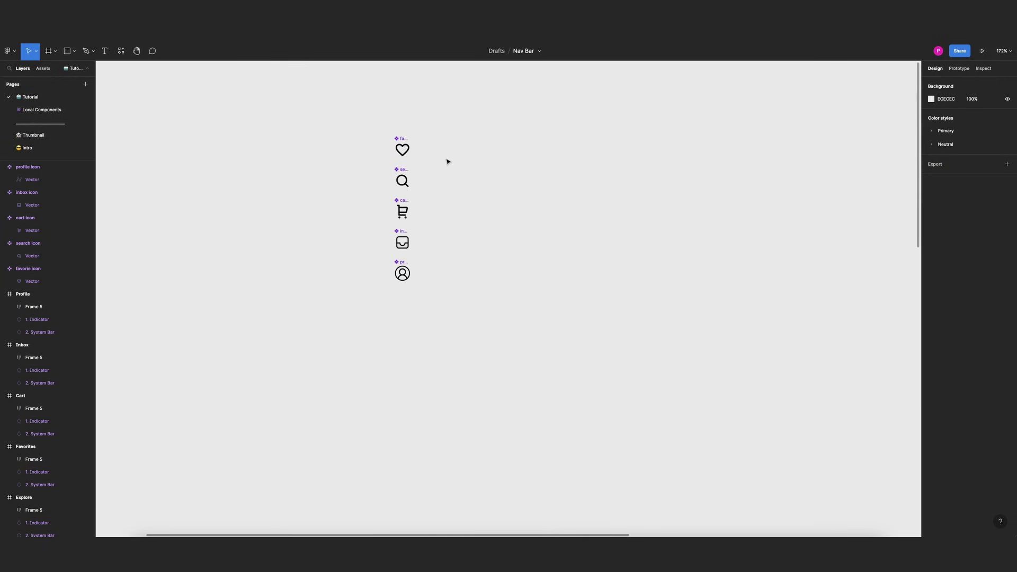
{"action": "scroll", "coordinate": [555, 163], "scroll_direction": "up", "scroll_amount": 5}
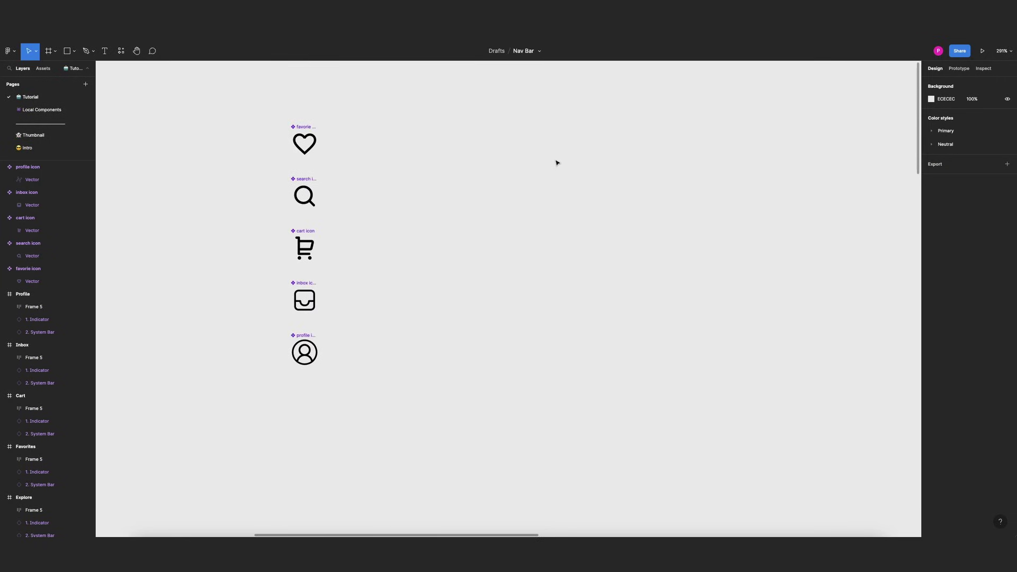
- Place a search icon instance from Local components and move it up on the canvas
{"action": "key", "text": "shift+i"}
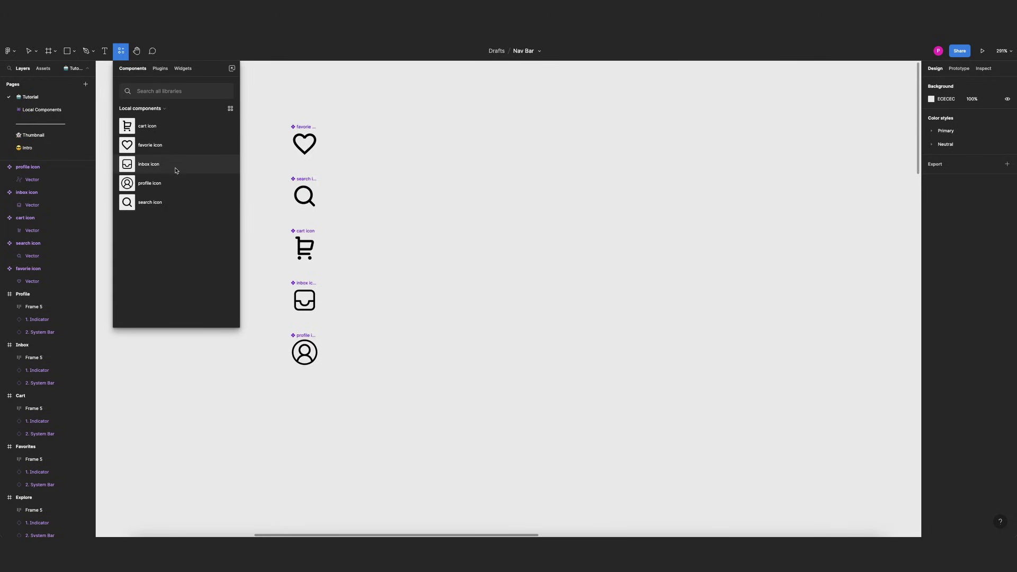
{"action": "left_click", "coordinate": [165, 201]}
{"action": "left_click_drag", "start_coordinate": [513, 301], "coordinate": [502, 150]}
{"action": "left_click", "coordinate": [513, 119]}
{"action": "scroll", "coordinate": [475, 176], "scroll_direction": "up", "scroll_amount": 2}
{"action": "scroll", "coordinate": [476, 176], "scroll_direction": "up", "scroll_amount": 3}
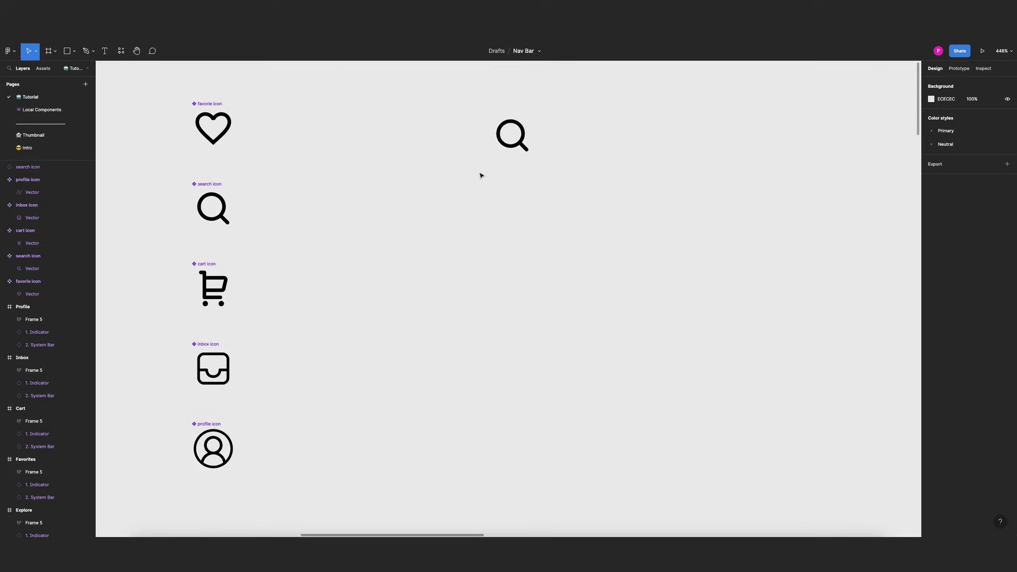
- Add an 'Explore' text label below the search icon and select both together
{"action": "key", "text": "t"}
{"action": "left_click", "coordinate": [493, 175]}
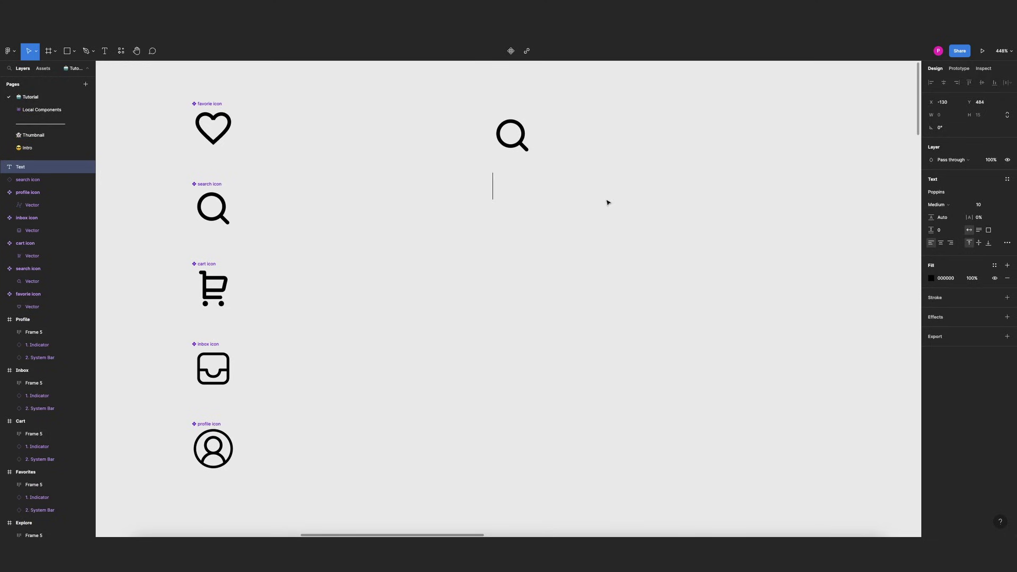
{"action": "type", "text": "Explore"}
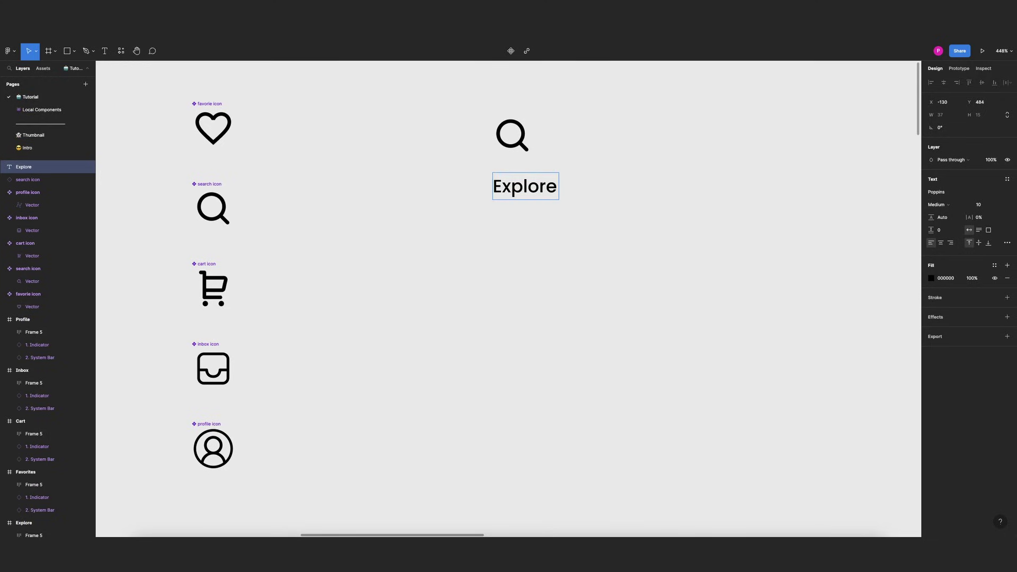
{"action": "key", "text": "Escape"}
{"action": "key", "text": "Escape"}
{"action": "left_click", "coordinate": [547, 184]}
{"action": "left_click", "coordinate": [517, 142], "text": "shift"}
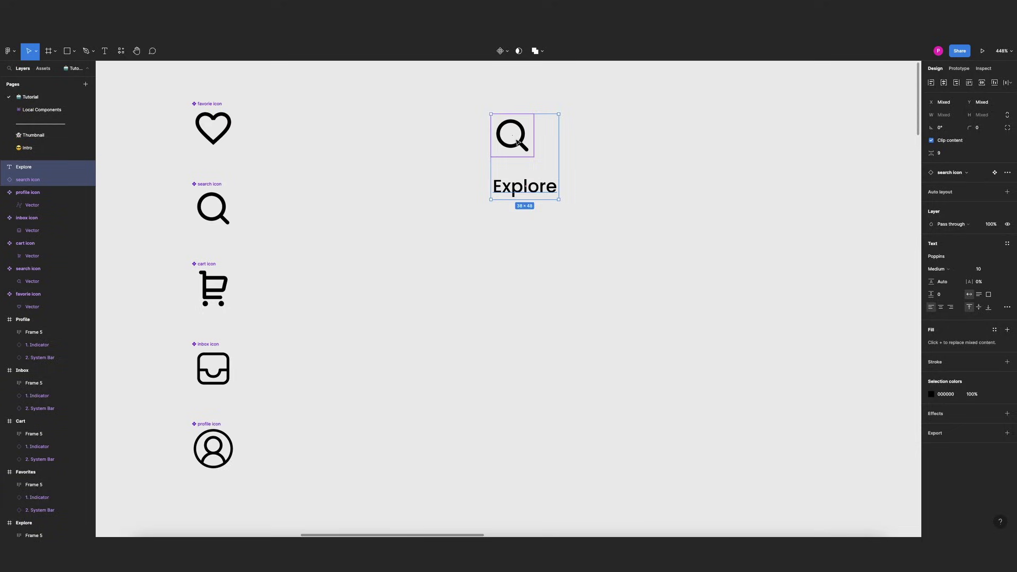
- Wrap icon and label in auto layout with 0 gap, centre alignment, 6 vertical padding, moved left
{"action": "key", "text": "shift+a"}
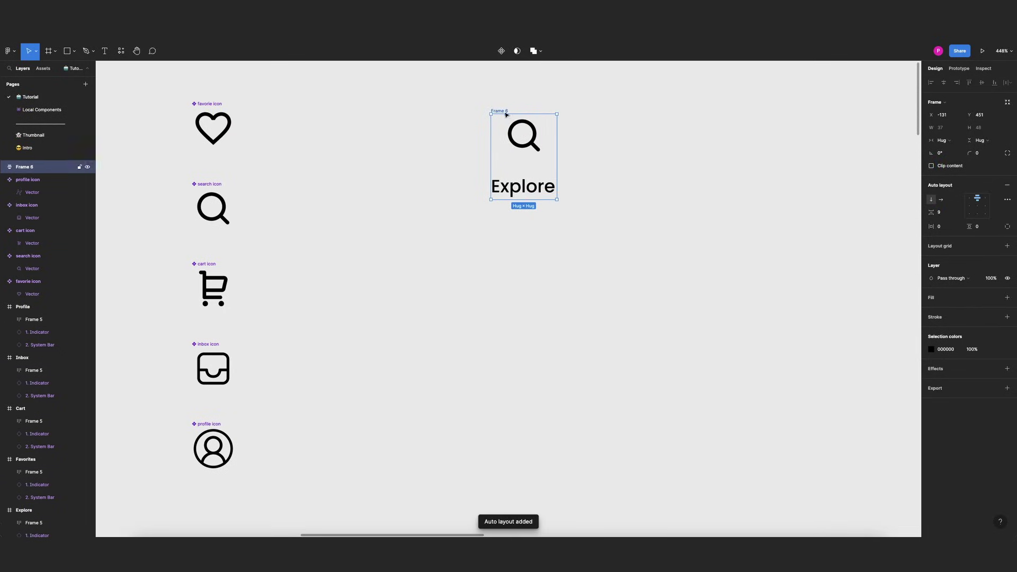
{"action": "left_click_drag", "start_coordinate": [932, 216], "coordinate": [923, 214]}
{"action": "left_click", "coordinate": [825, 184]}
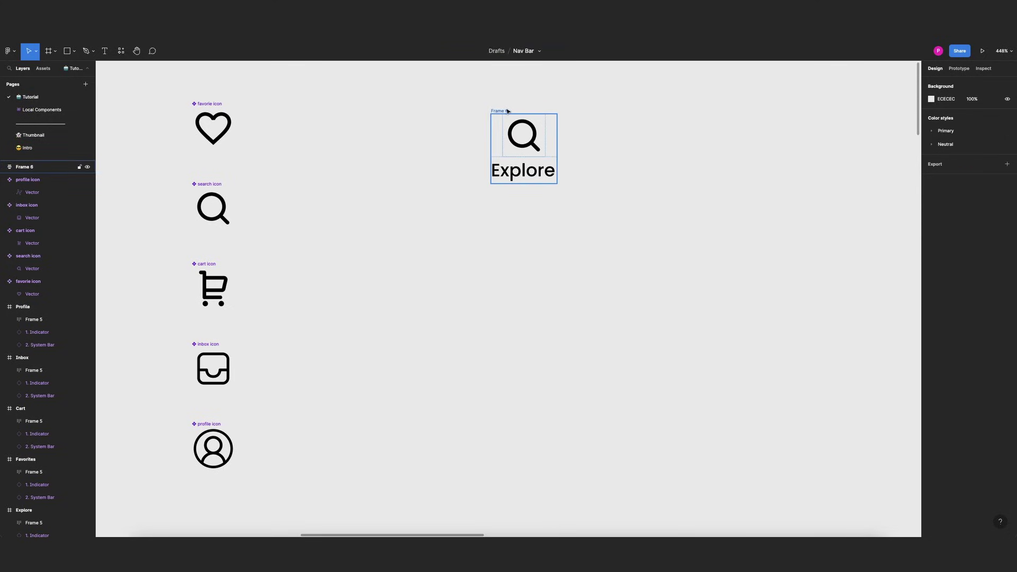
{"action": "left_click", "coordinate": [507, 111]}
{"action": "left_click", "coordinate": [977, 206]}
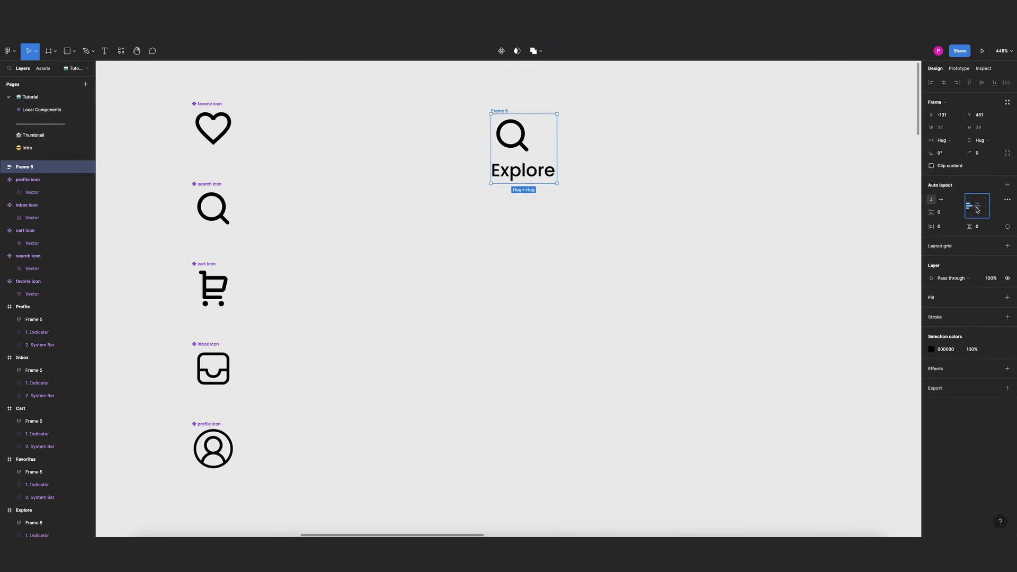
{"action": "left_click_drag", "start_coordinate": [970, 228], "coordinate": [976, 230]}
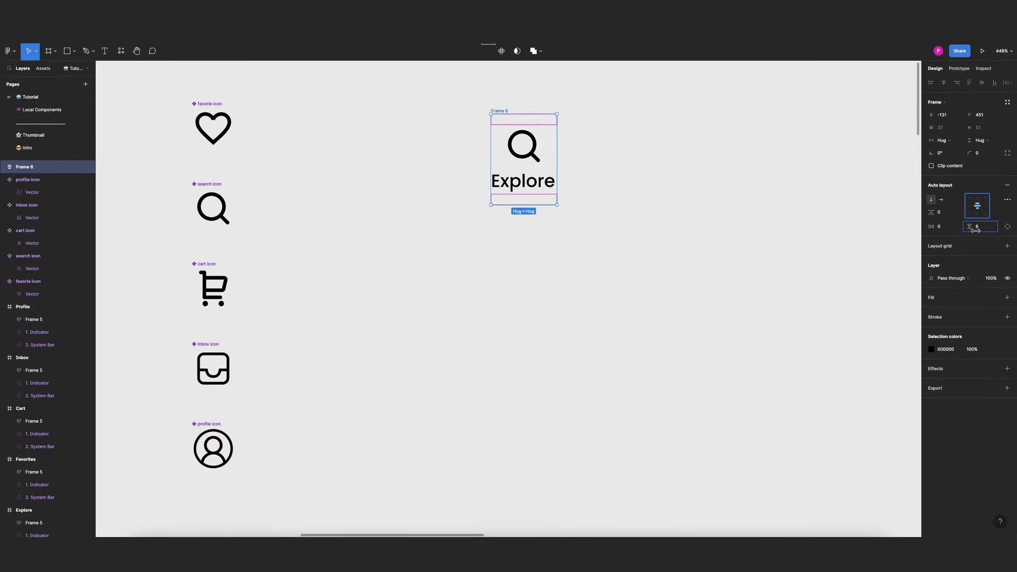
{"action": "left_click_drag", "start_coordinate": [975, 231], "coordinate": [970, 227]}
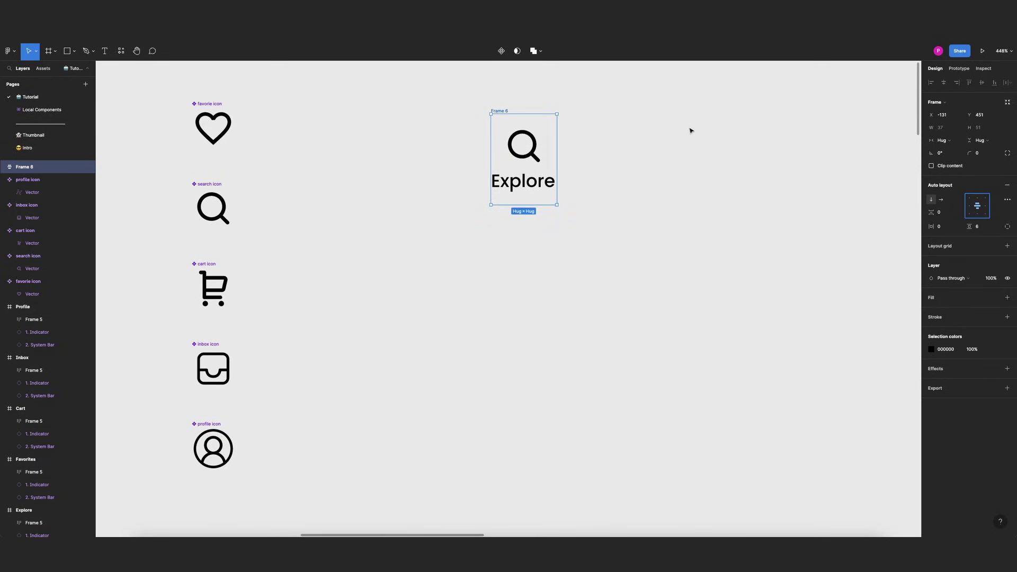
{"action": "left_click", "coordinate": [506, 97]}
{"action": "left_click_drag", "start_coordinate": [502, 110], "coordinate": [447, 104]}
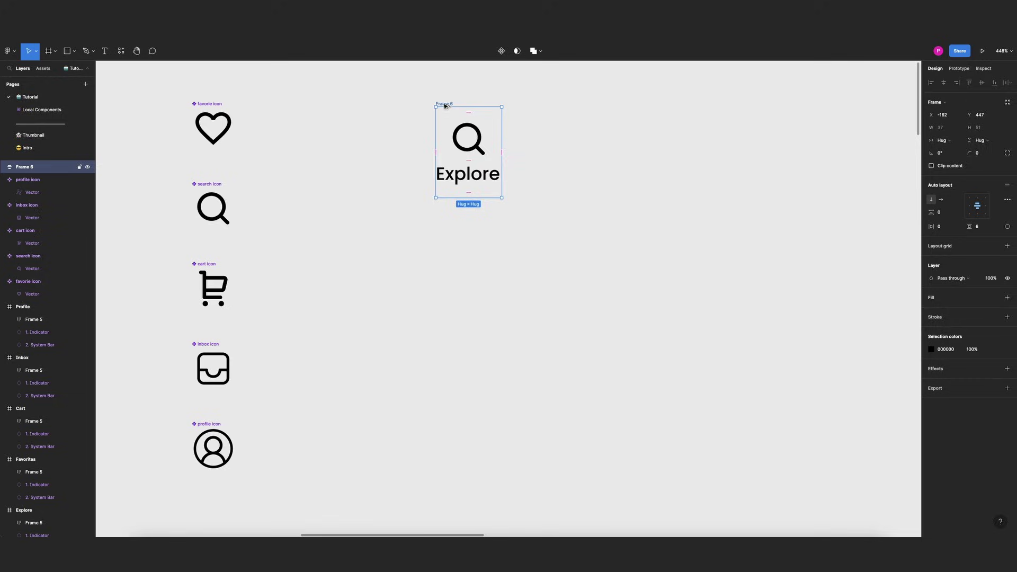
- Make the Explore frame a component named 'nav item' and select its nested search icon
{"action": "key", "text": "ctrl+alt+k"}
{"action": "double_click", "coordinate": [447, 103]}
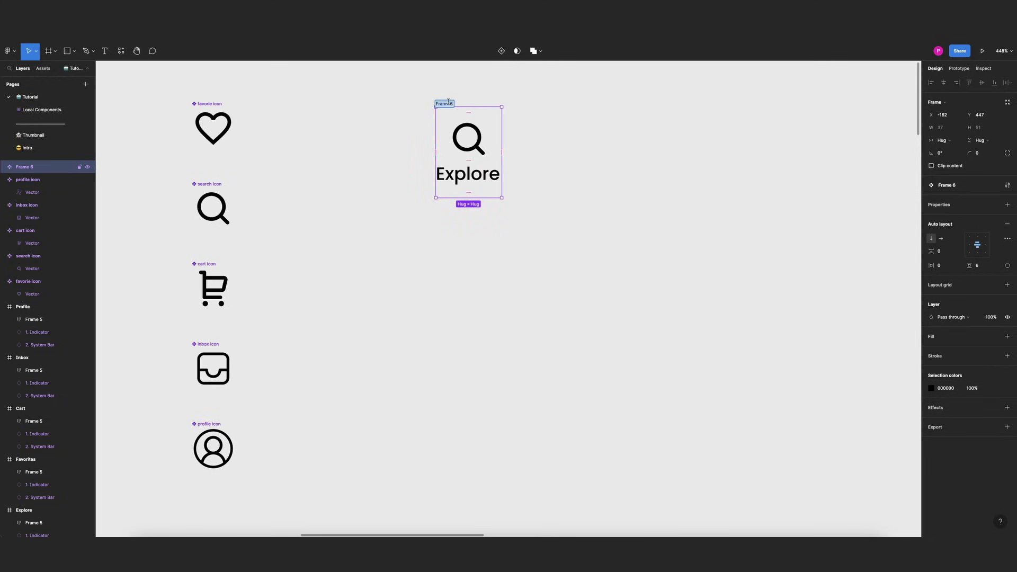
{"action": "type", "text": "nav item"}
{"action": "left_click", "coordinate": [472, 91]}
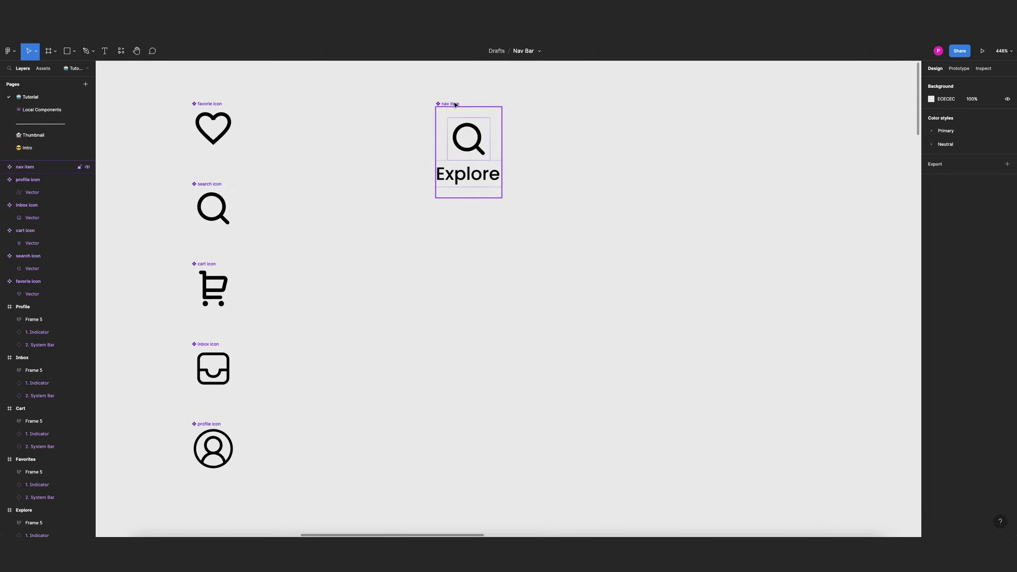
{"action": "left_click", "coordinate": [454, 104]}
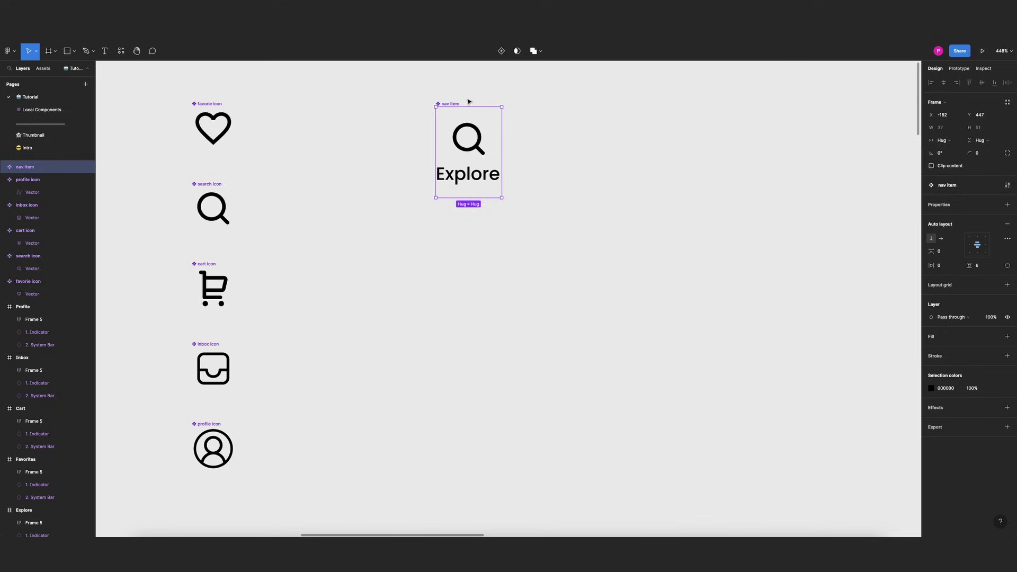
{"action": "double_click", "coordinate": [468, 131]}
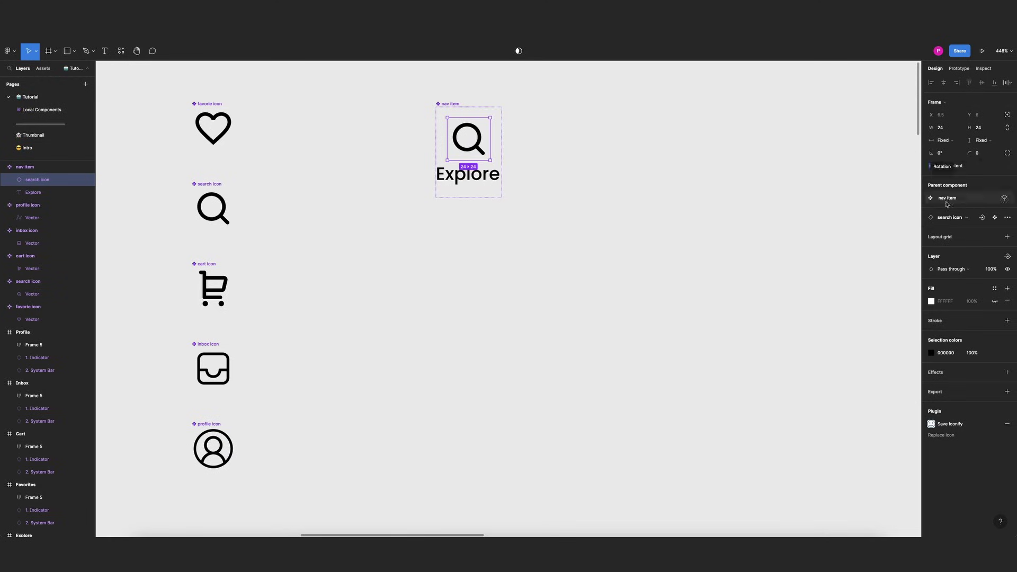
- Create an 'Icon' swap property preferring cart, favorie, inbox and profile icons alongside search
{"action": "left_click", "coordinate": [981, 218]}
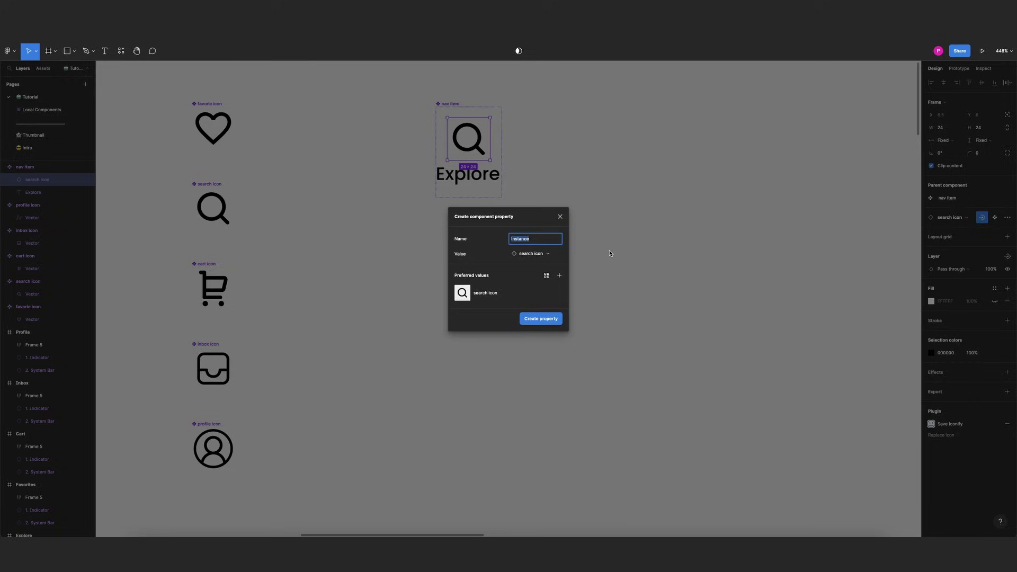
{"action": "type", "text": "Icon"}
{"action": "left_click", "coordinate": [558, 276]}
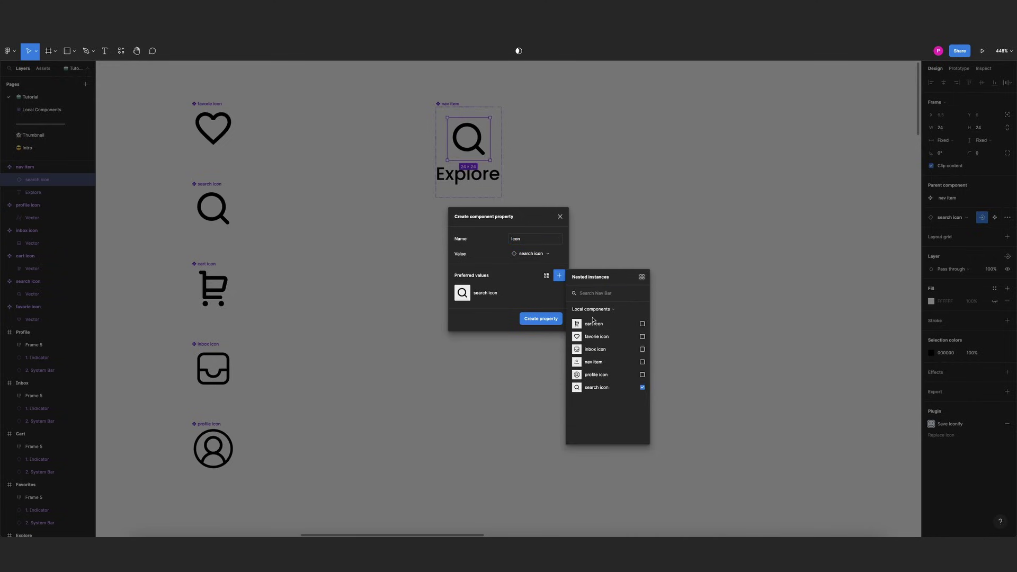
{"action": "left_click", "coordinate": [642, 323]}
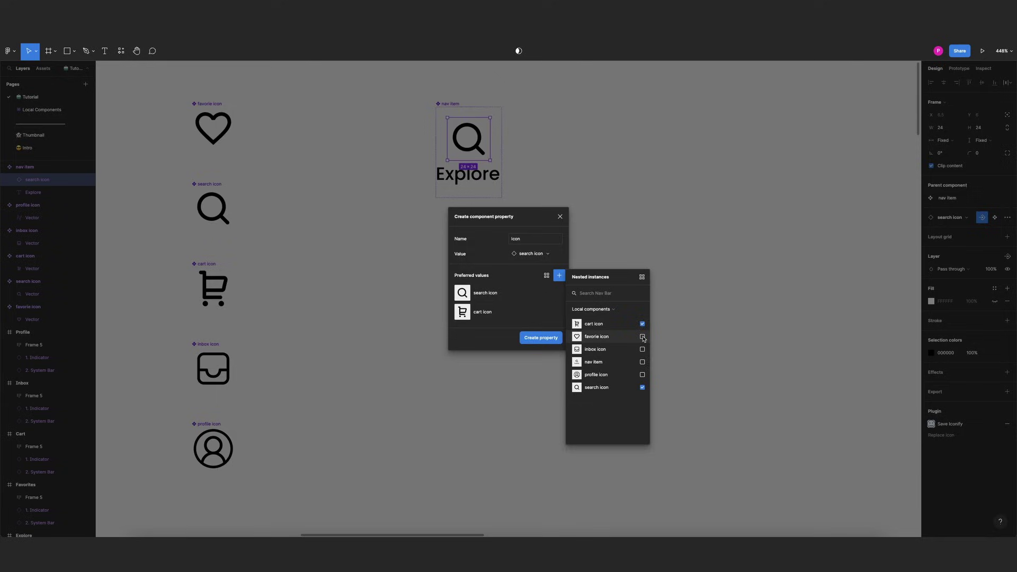
{"action": "left_click", "coordinate": [642, 337]}
{"action": "left_click", "coordinate": [642, 350]}
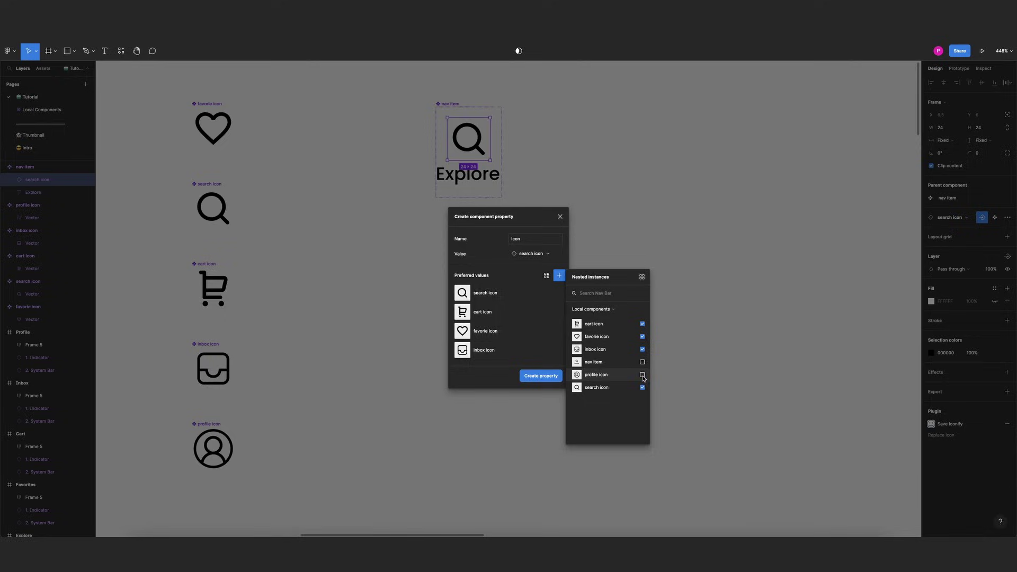
{"action": "left_click", "coordinate": [642, 375]}
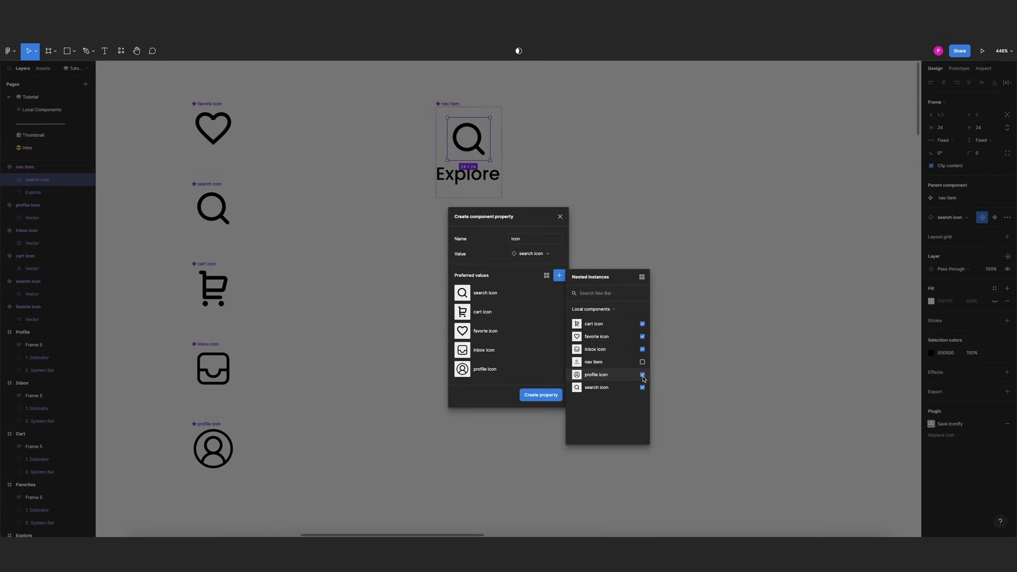
{"action": "left_click", "coordinate": [550, 299]}
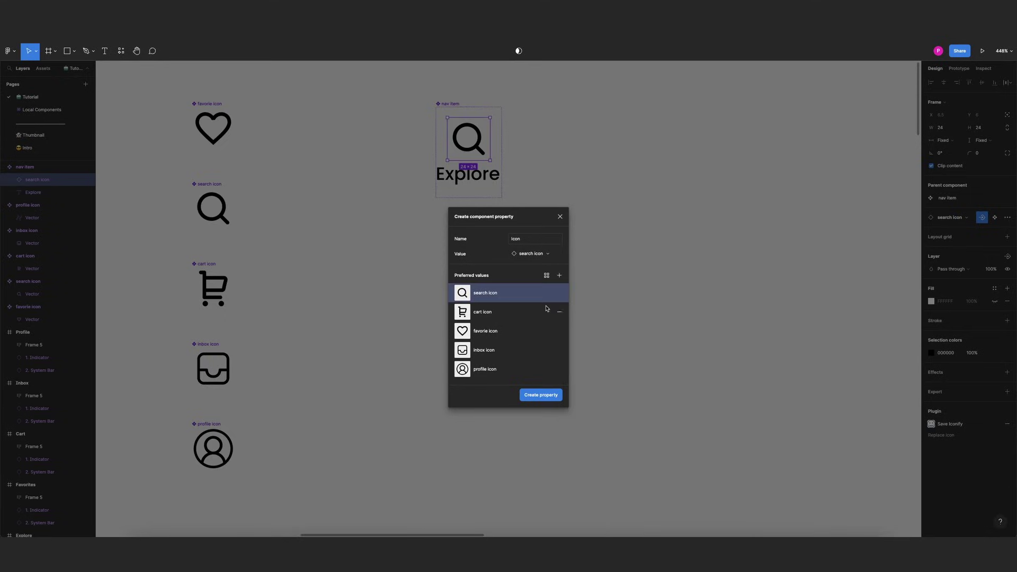
{"action": "left_click", "coordinate": [546, 397]}
{"action": "left_click", "coordinate": [597, 240]}
- Expose the Explore label's content as a Text property on the nav item component
{"action": "scroll", "coordinate": [575, 201], "scroll_direction": "down", "scroll_amount": 4}
{"action": "scroll", "coordinate": [535, 154], "scroll_direction": "up", "scroll_amount": 2}
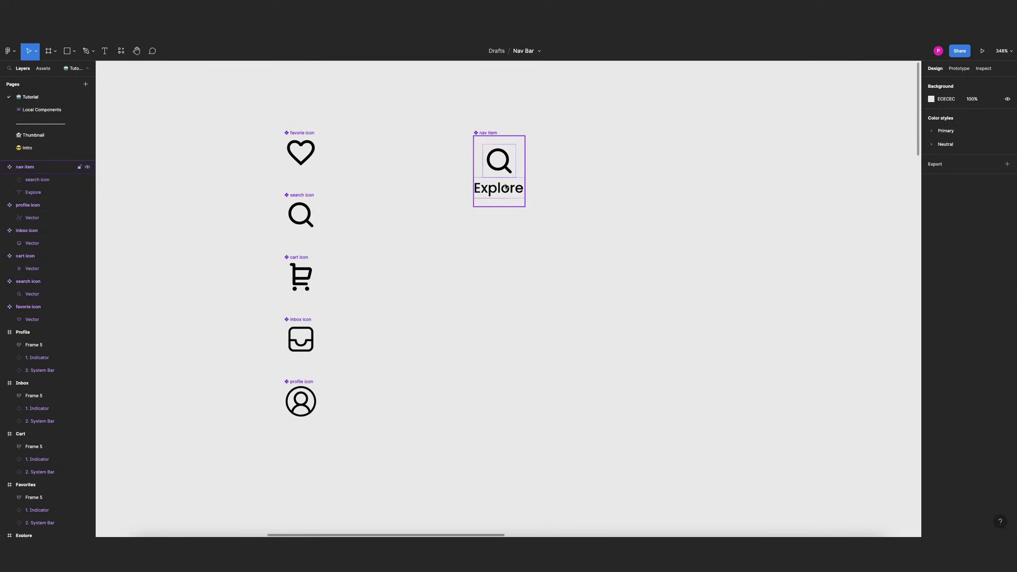
{"action": "double_click", "coordinate": [510, 182]}
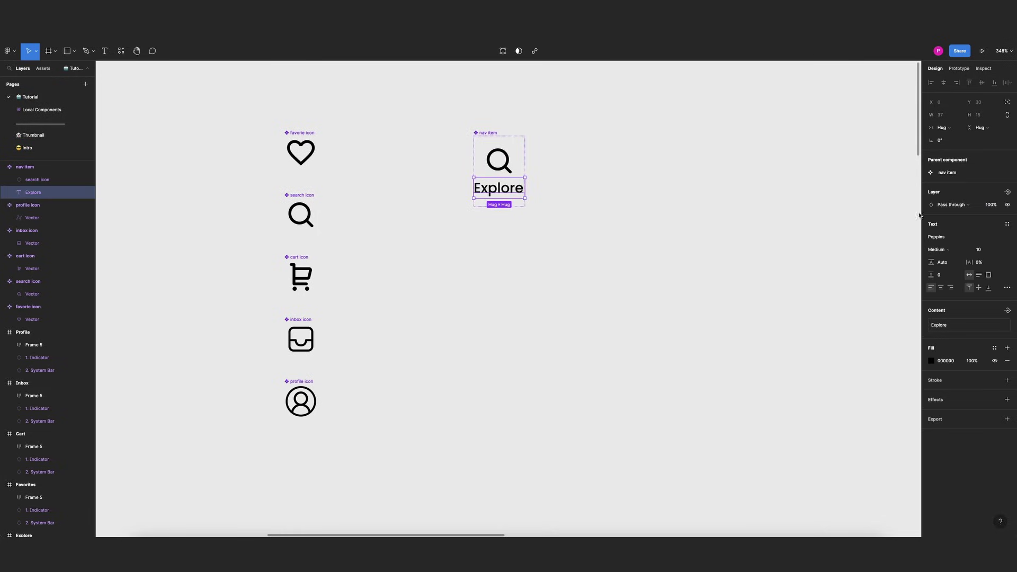
{"action": "left_click", "coordinate": [1008, 312]}
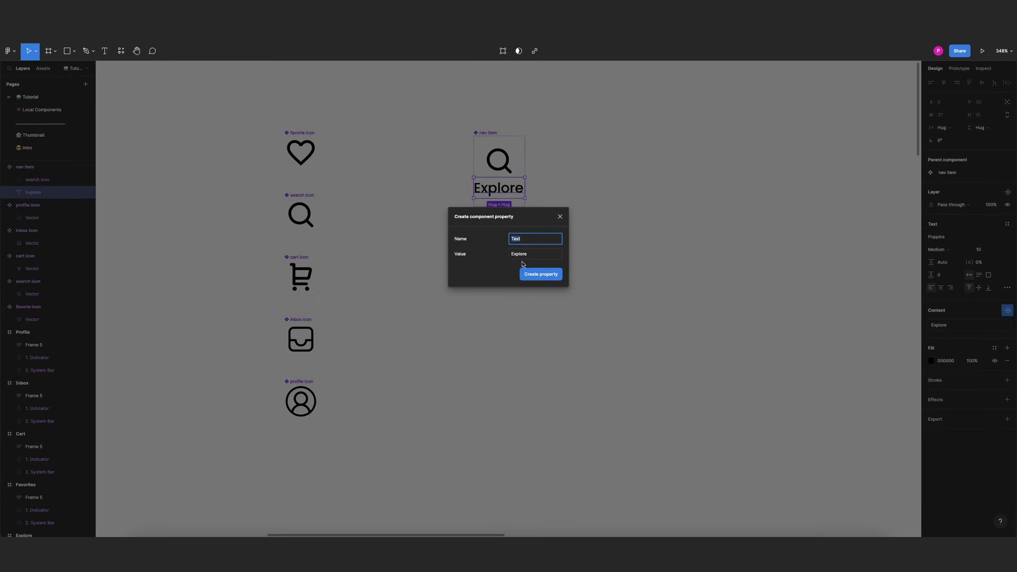
{"action": "left_click", "coordinate": [541, 274]}
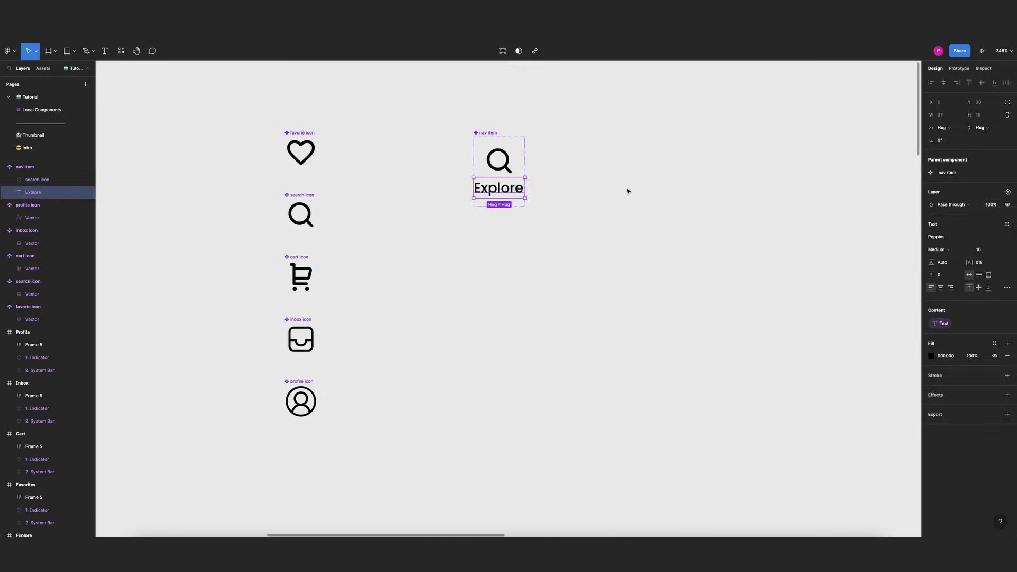
{"action": "left_click", "coordinate": [627, 189]}
- Add a second variant and rename its property to Active with values No and Yes
{"action": "left_click", "coordinate": [492, 134]}
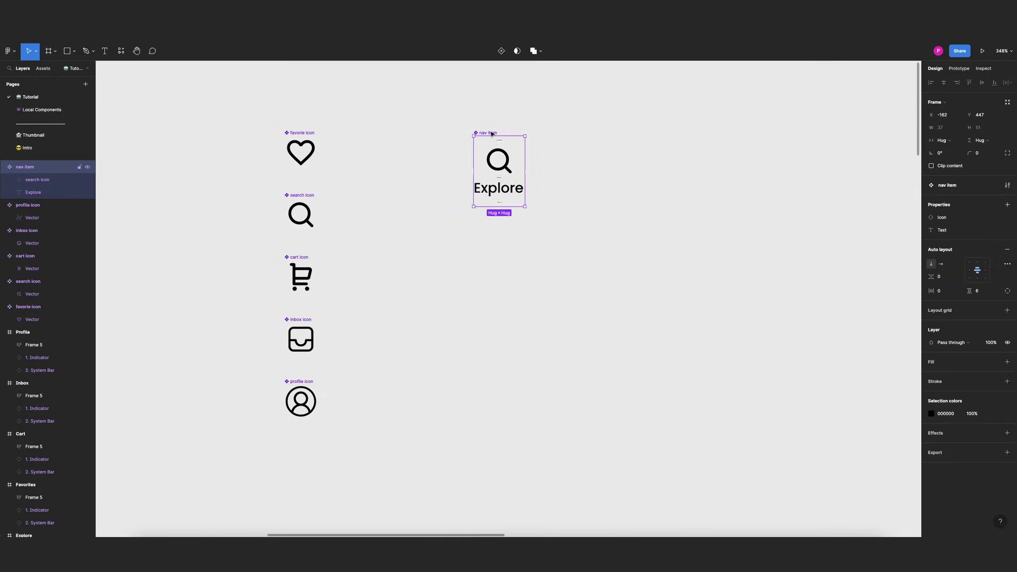
{"action": "left_click", "coordinate": [501, 51]}
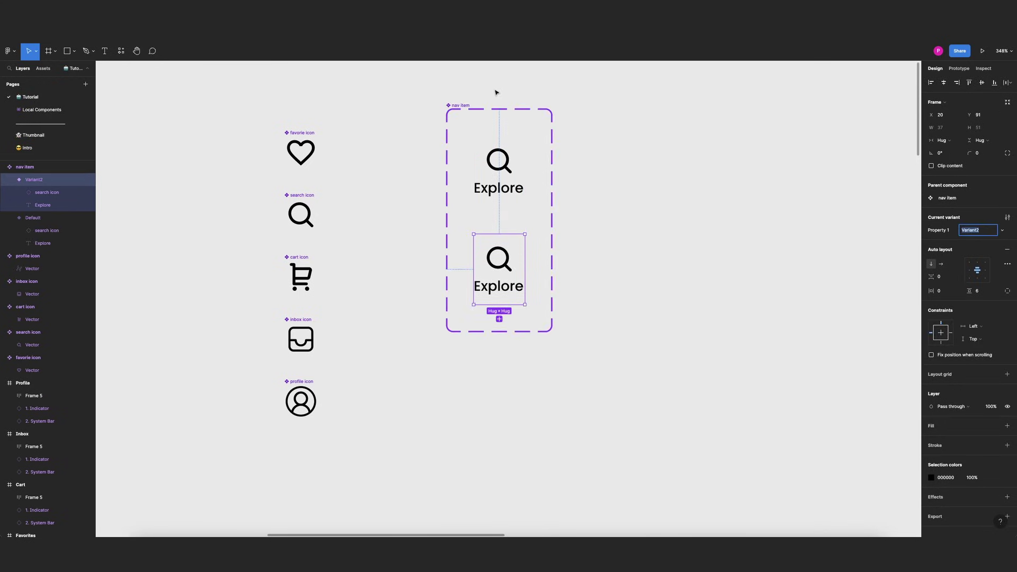
{"action": "left_click", "coordinate": [497, 96]}
{"action": "left_click", "coordinate": [460, 105]}
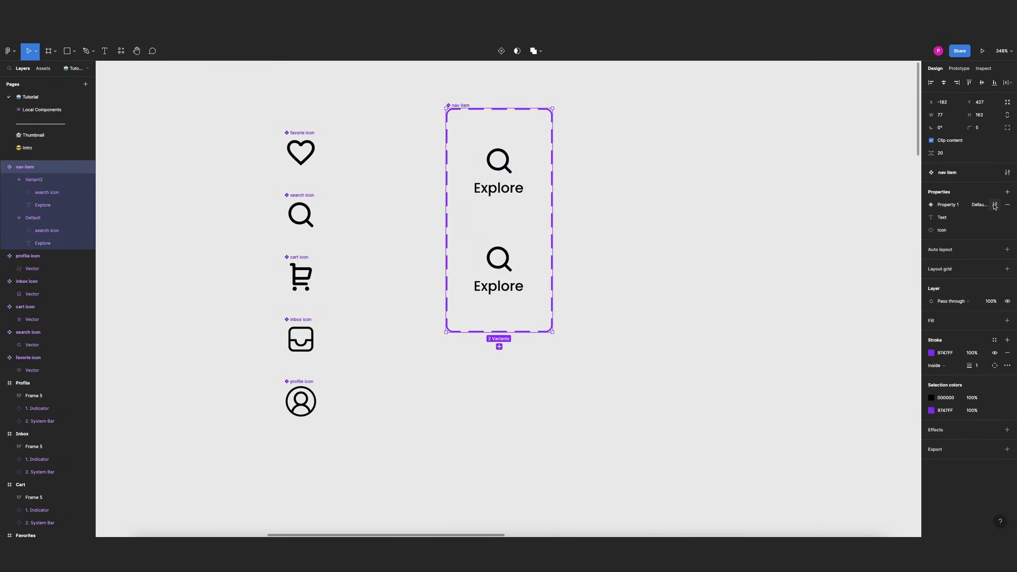
{"action": "left_click", "coordinate": [995, 205]}
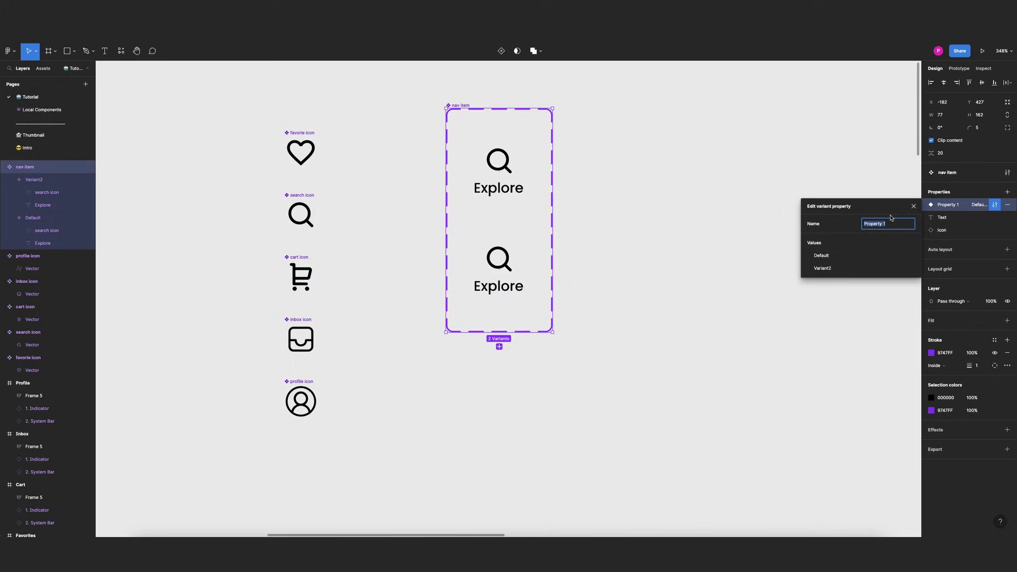
{"action": "type", "text": "Active"}
{"action": "double_click", "coordinate": [844, 256]}
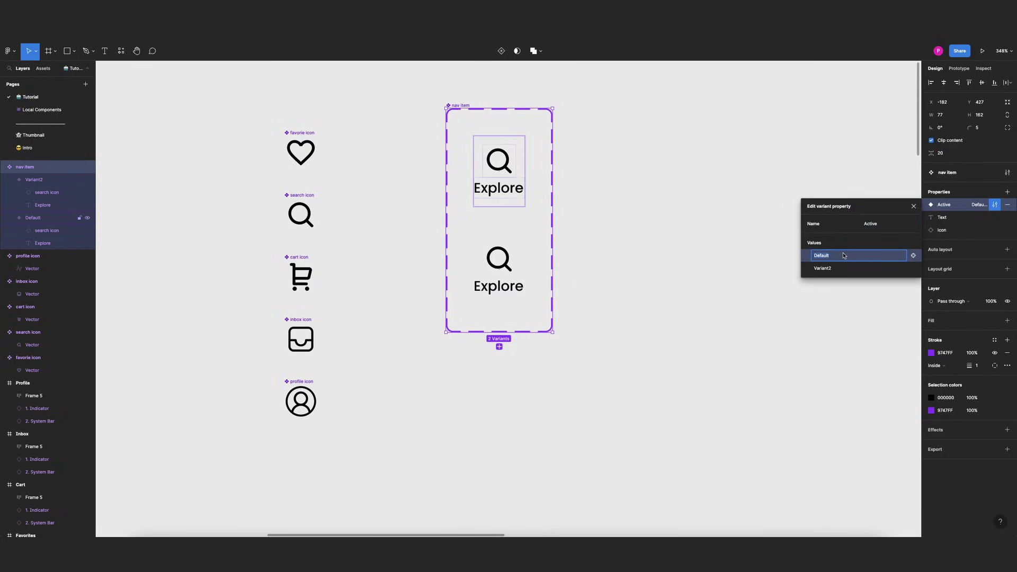
{"action": "type", "text": "No"}
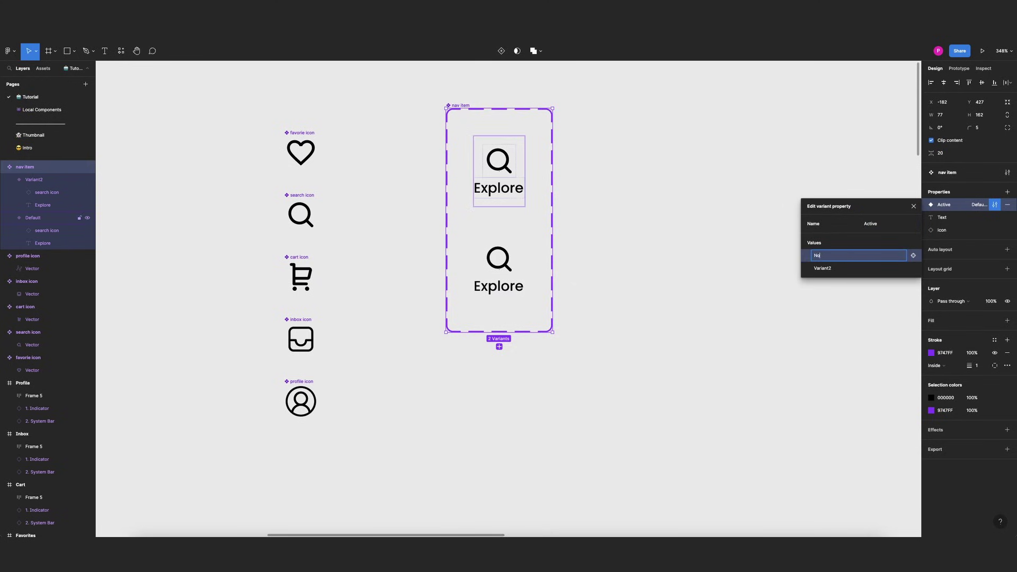
{"action": "key", "text": "Return"}
{"action": "double_click", "coordinate": [833, 265]}
{"action": "type", "text": "Yes"}
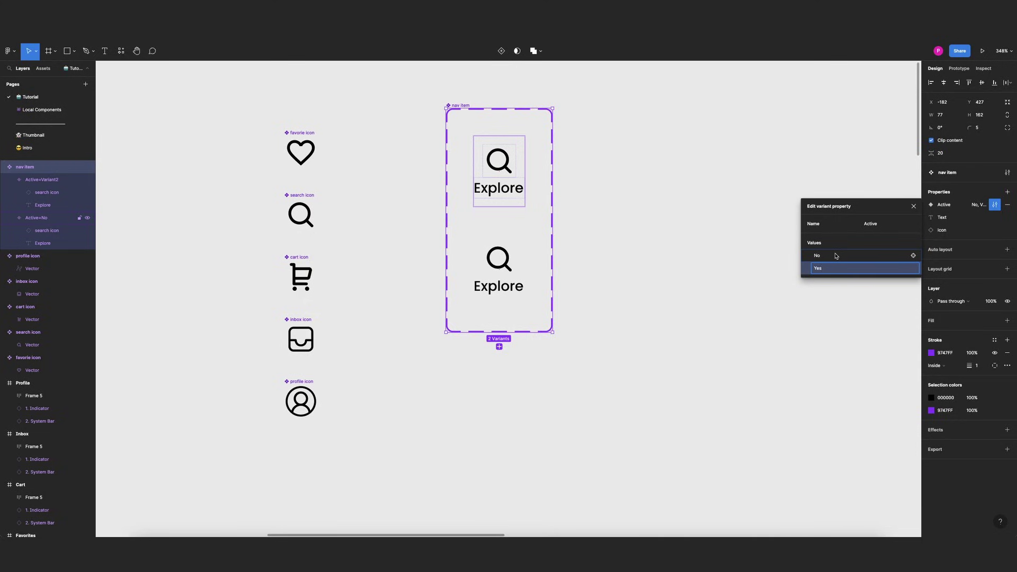
{"action": "left_click", "coordinate": [914, 206]}
- Apply the Primary pink colour style to the Active=Yes variant's icon and label
{"action": "left_click", "coordinate": [575, 239]}
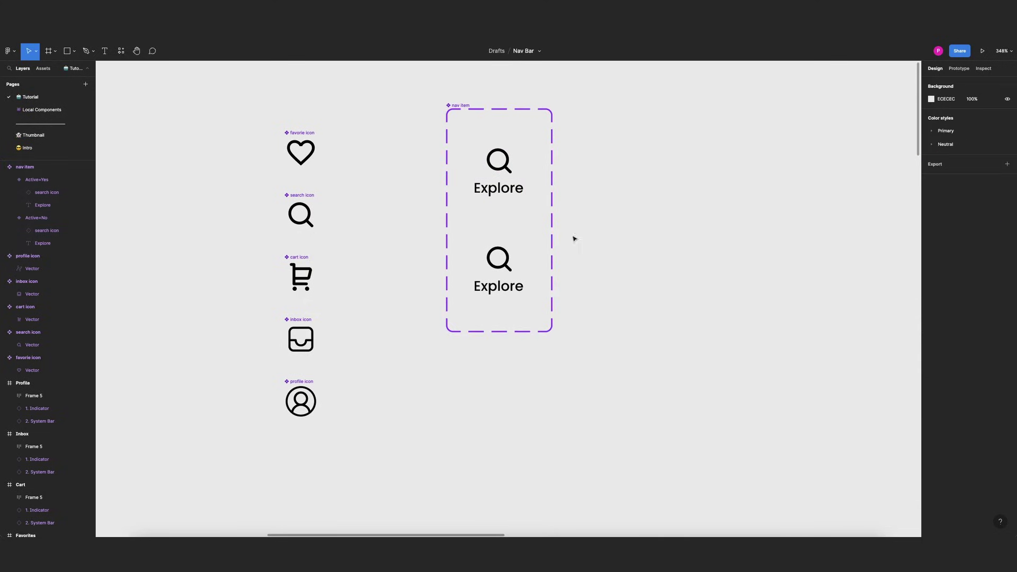
{"action": "left_click", "coordinate": [481, 265]}
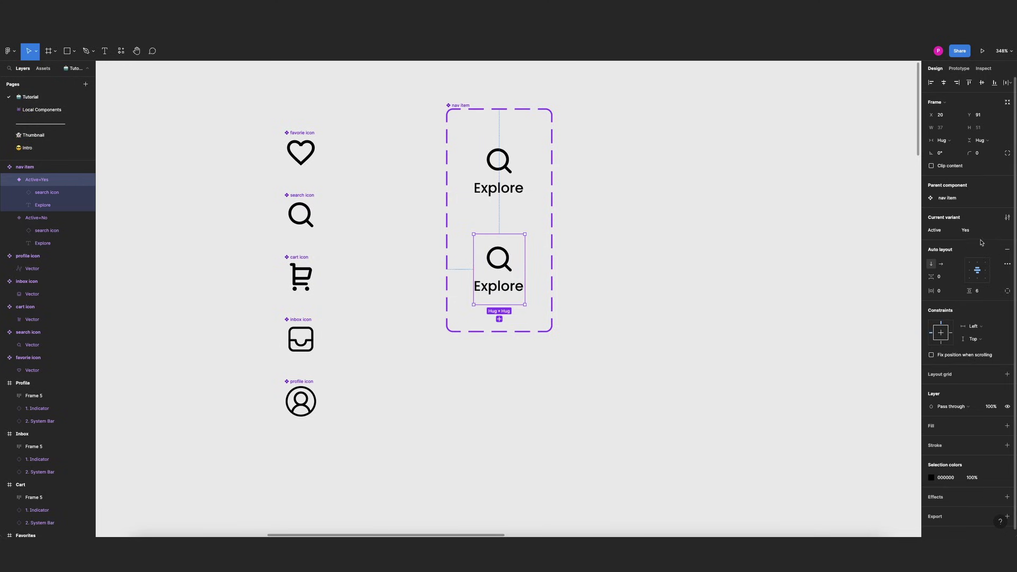
{"action": "left_click", "coordinate": [482, 154]}
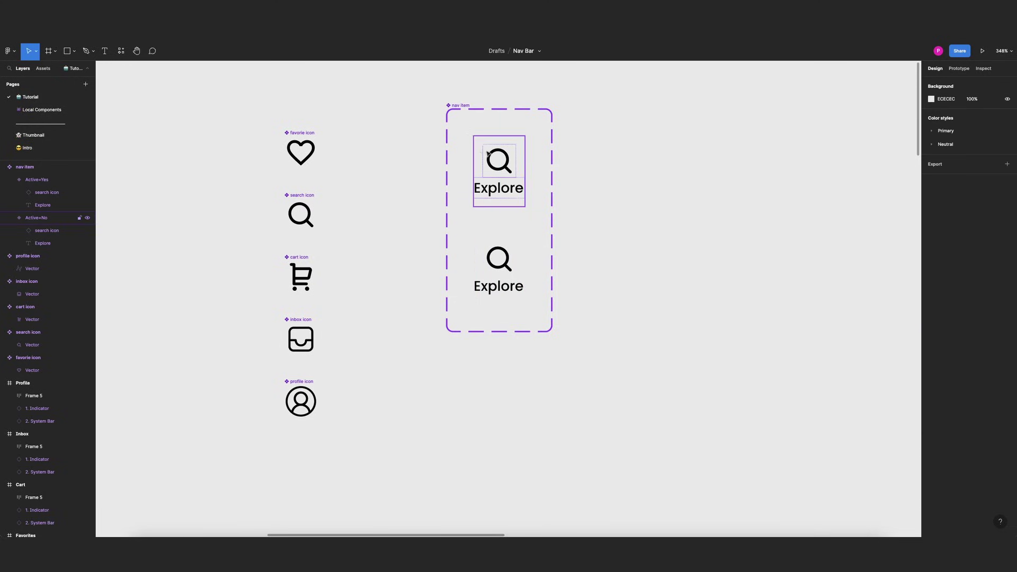
{"action": "left_click", "coordinate": [740, 207]}
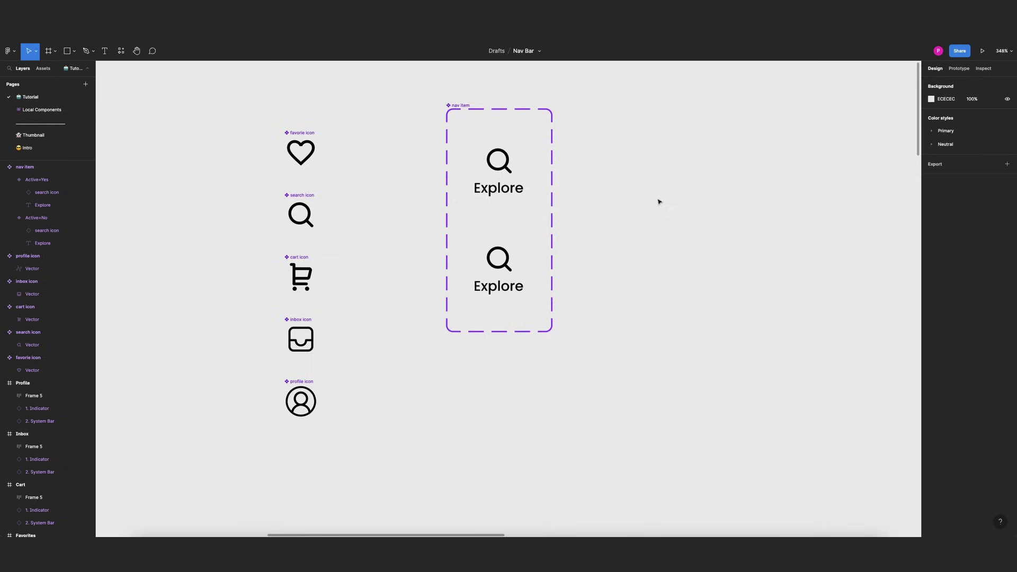
{"action": "scroll", "coordinate": [477, 212], "scroll_direction": "down", "scroll_amount": 3}
{"action": "scroll", "coordinate": [488, 244], "scroll_direction": "up", "scroll_amount": 5}
{"action": "left_click", "coordinate": [491, 261]}
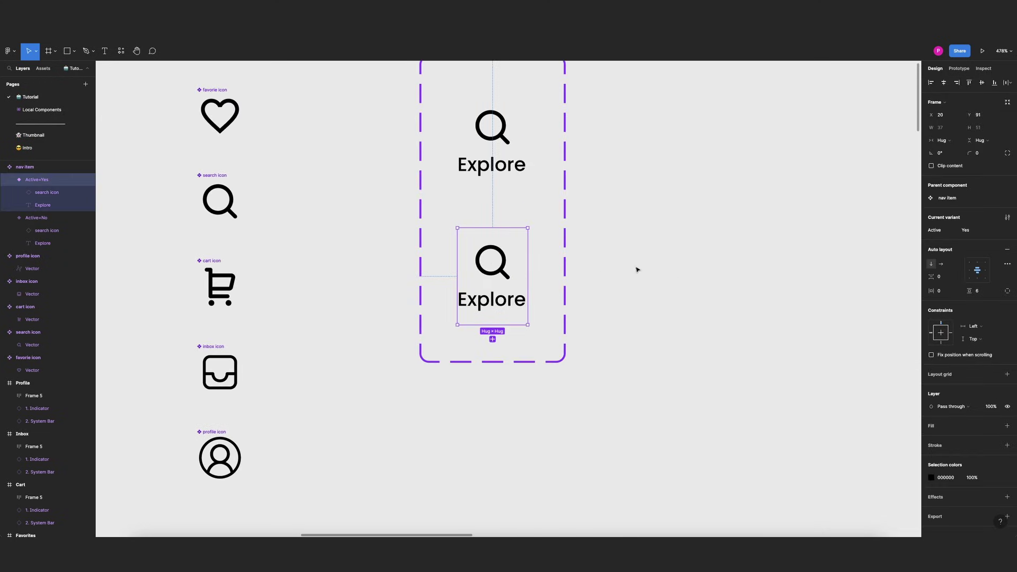
{"action": "scroll", "coordinate": [943, 376], "scroll_direction": "down", "scroll_amount": 1}
{"action": "left_click", "coordinate": [932, 469]}
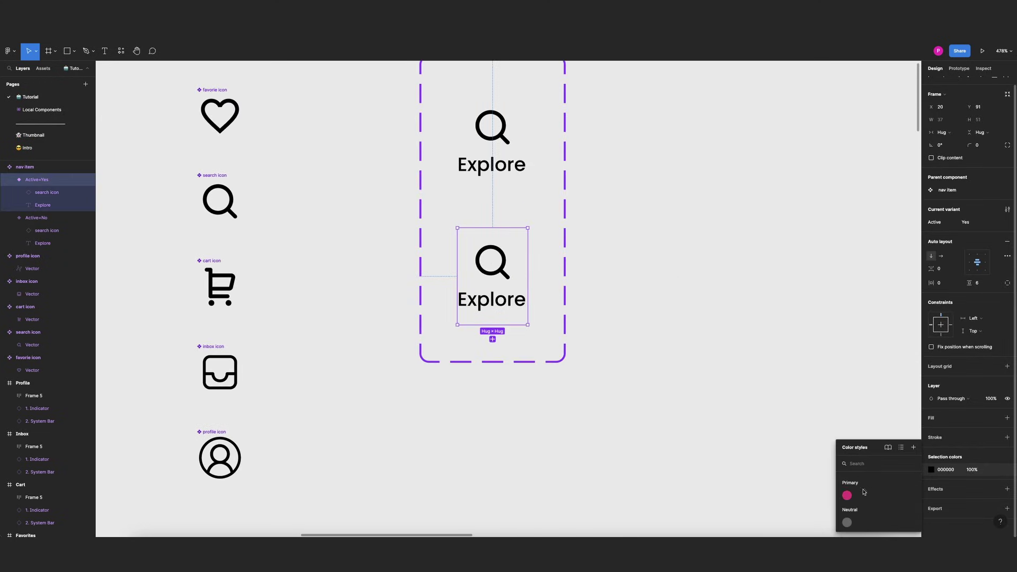
{"action": "left_click", "coordinate": [846, 498]}
- Apply the Neutral grey colour style to the Active=No variant's icon and label
{"action": "left_click", "coordinate": [770, 359]}
{"action": "scroll", "coordinate": [636, 318], "scroll_direction": "up", "scroll_amount": 3}
{"action": "left_click", "coordinate": [514, 262]}
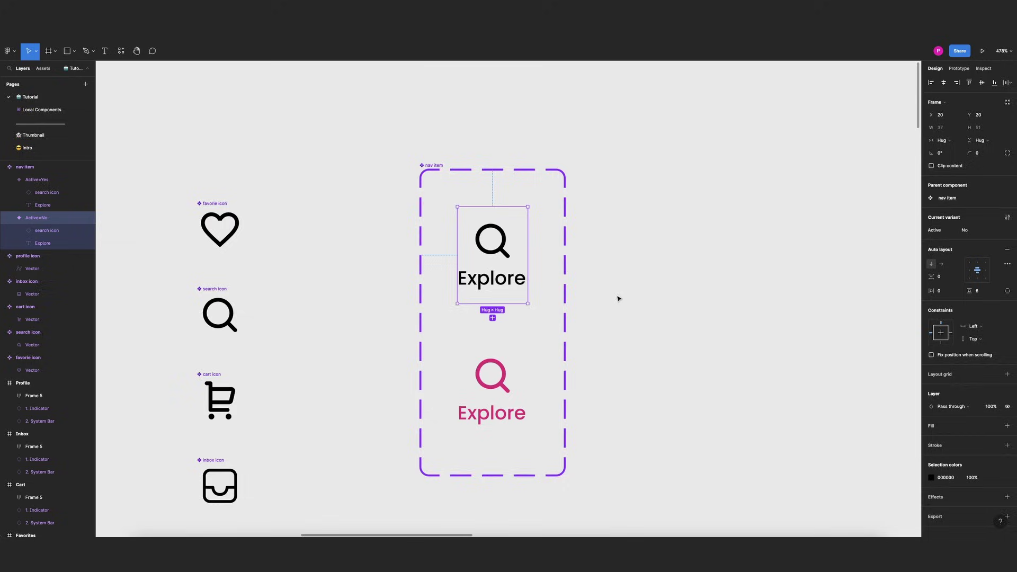
{"action": "left_click", "coordinate": [931, 477]}
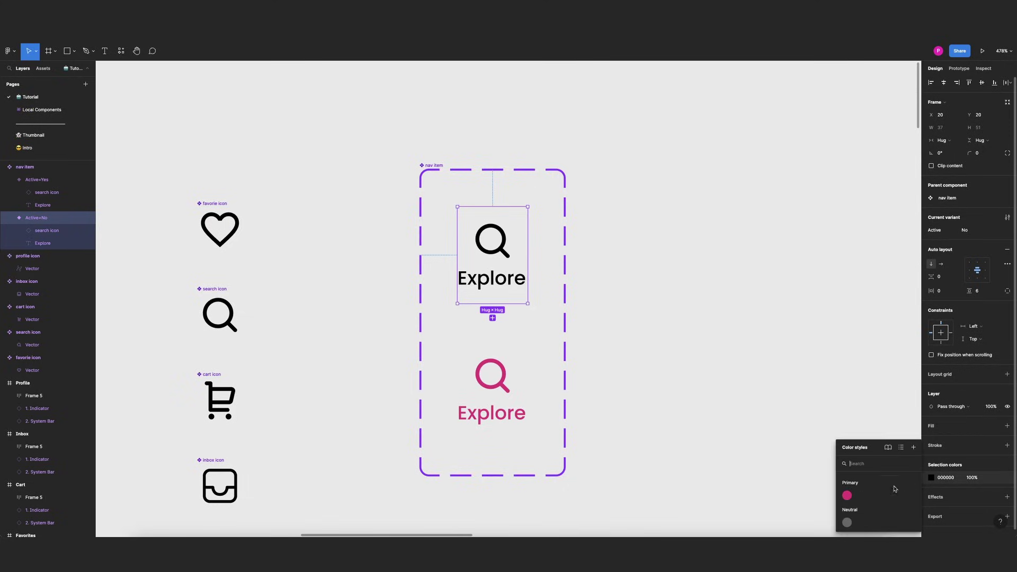
{"action": "left_click", "coordinate": [847, 523]}
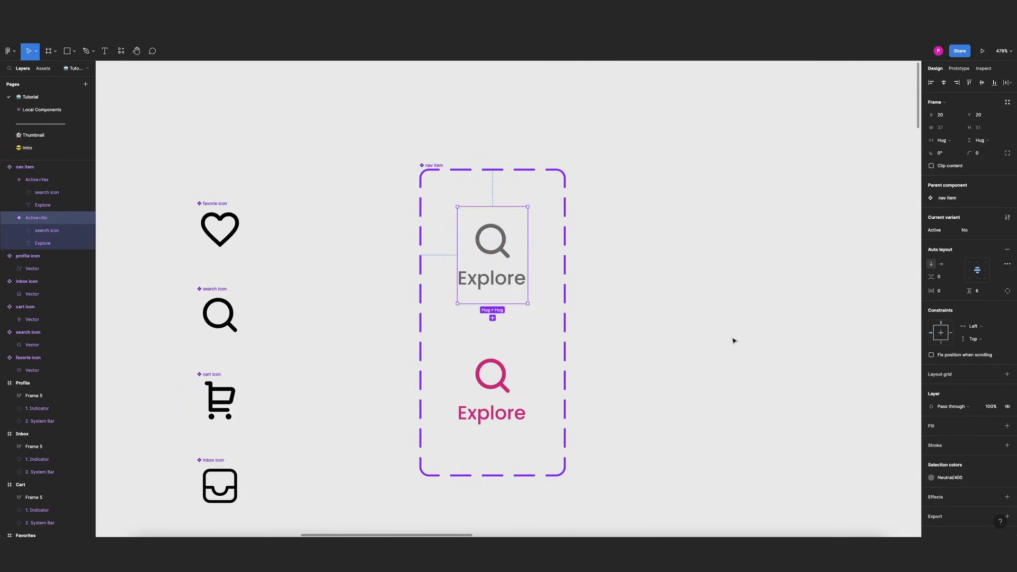
{"action": "left_click", "coordinate": [397, 255]}
{"action": "scroll", "coordinate": [339, 104], "scroll_direction": "down", "scroll_amount": 3}
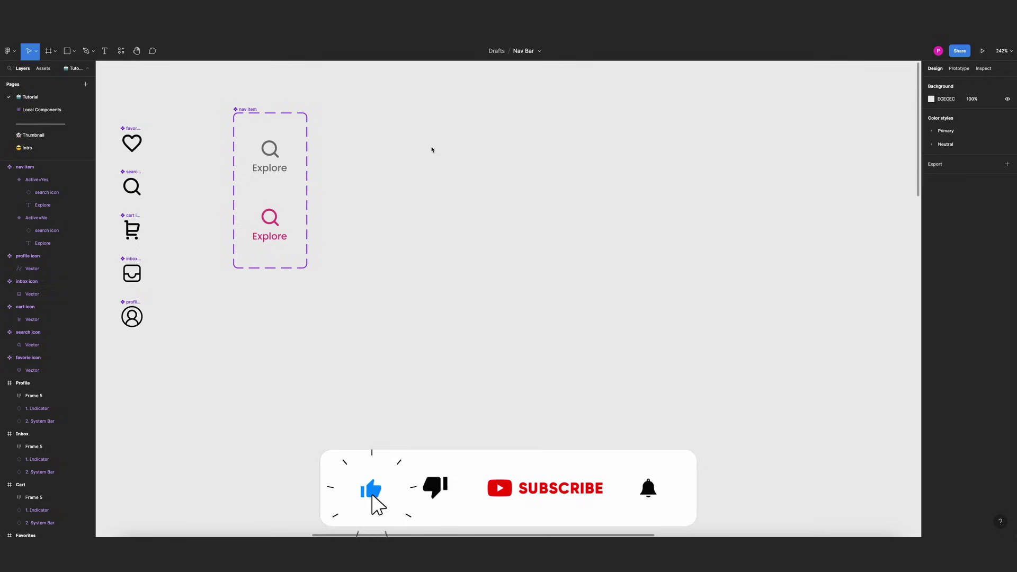
- Insert a nav item instance beside the variants and wrap it in an auto layout frame
{"action": "key", "text": "shift+i"}
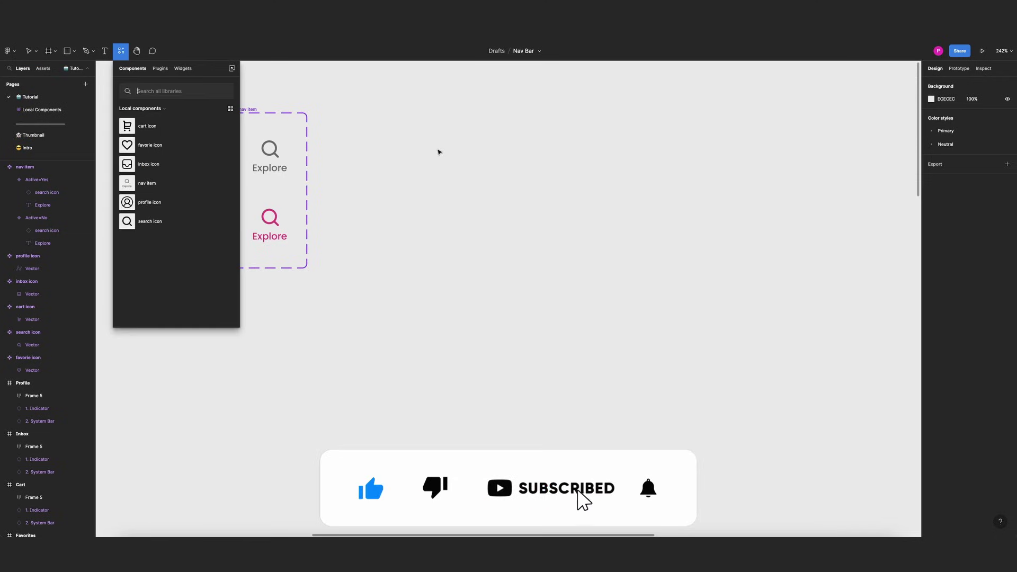
{"action": "type", "text": "item"}
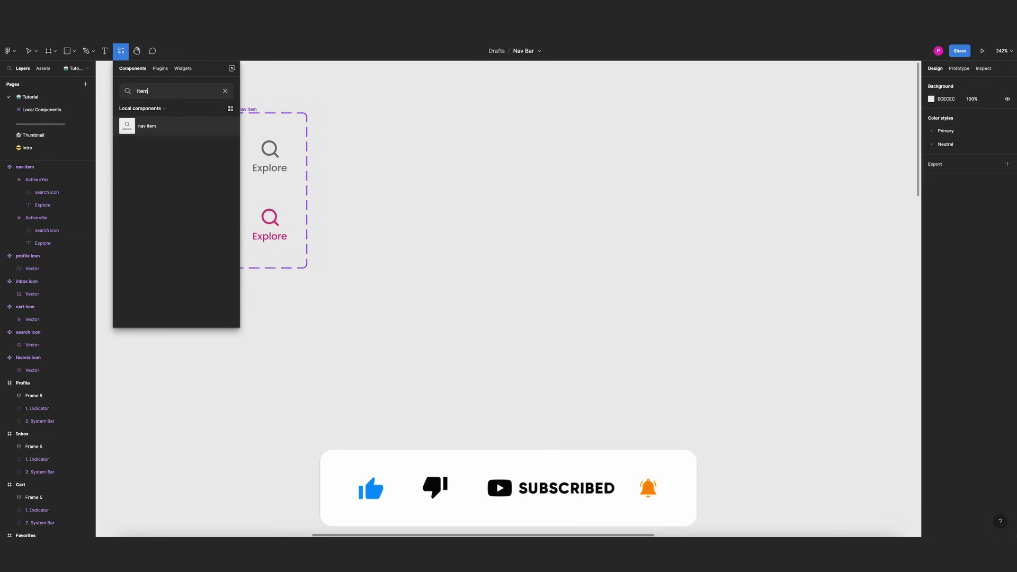
{"action": "key", "text": "Return"}
{"action": "left_click_drag", "start_coordinate": [496, 281], "coordinate": [444, 150]}
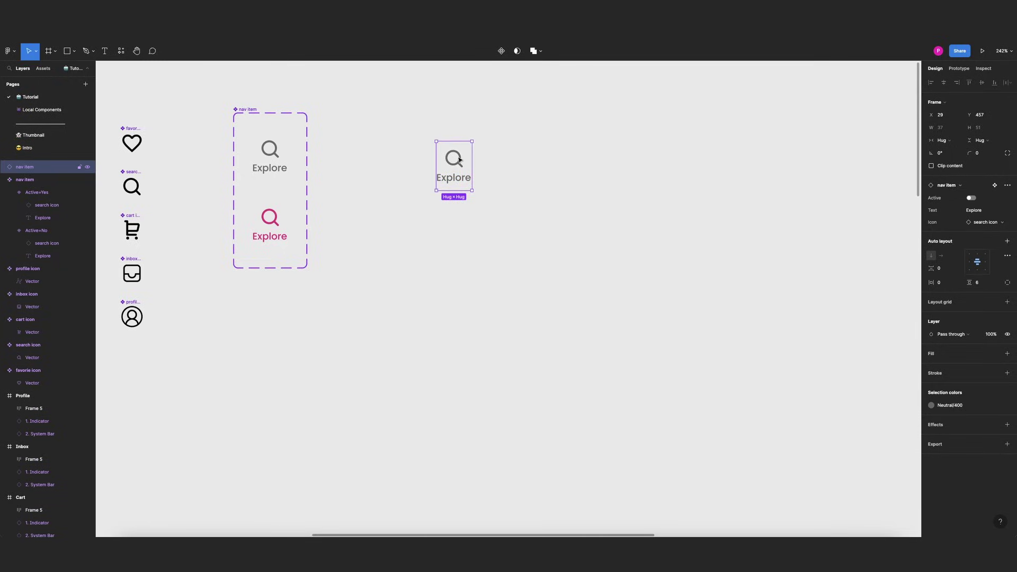
{"action": "key", "text": "shift+a"}
{"action": "left_click", "coordinate": [454, 121]}
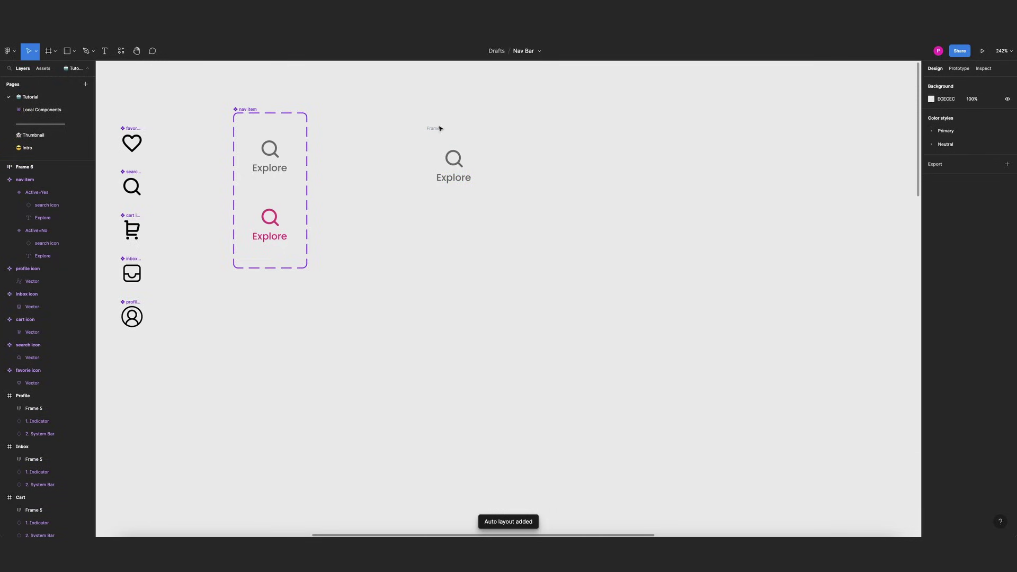
{"action": "left_click", "coordinate": [440, 128]}
- Give Frame 6 a white fill, vertical padding 0 and horizontal padding 20
{"action": "left_click", "coordinate": [1007, 297]}
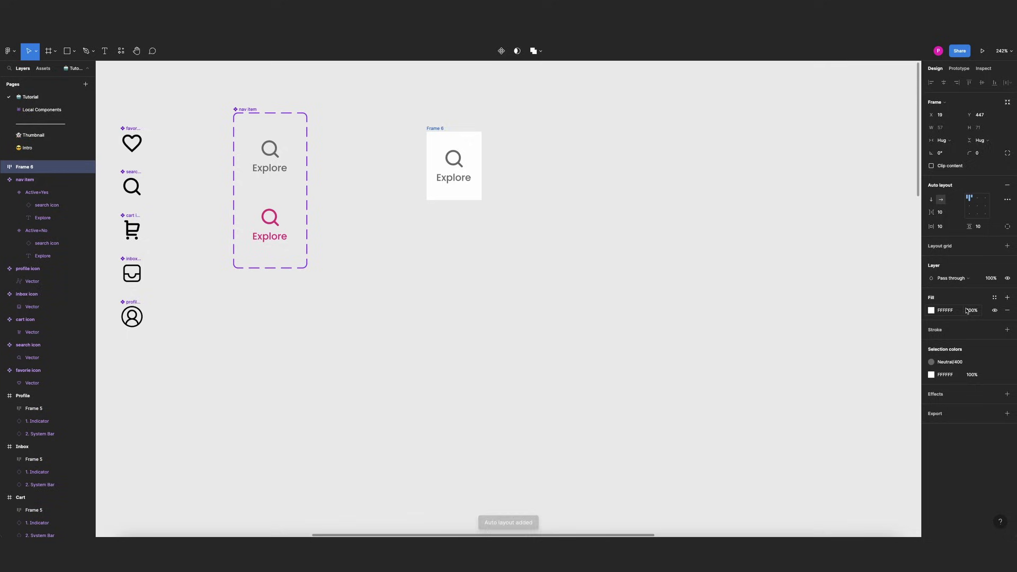
{"action": "left_click", "coordinate": [445, 102]}
{"action": "left_click", "coordinate": [436, 128]}
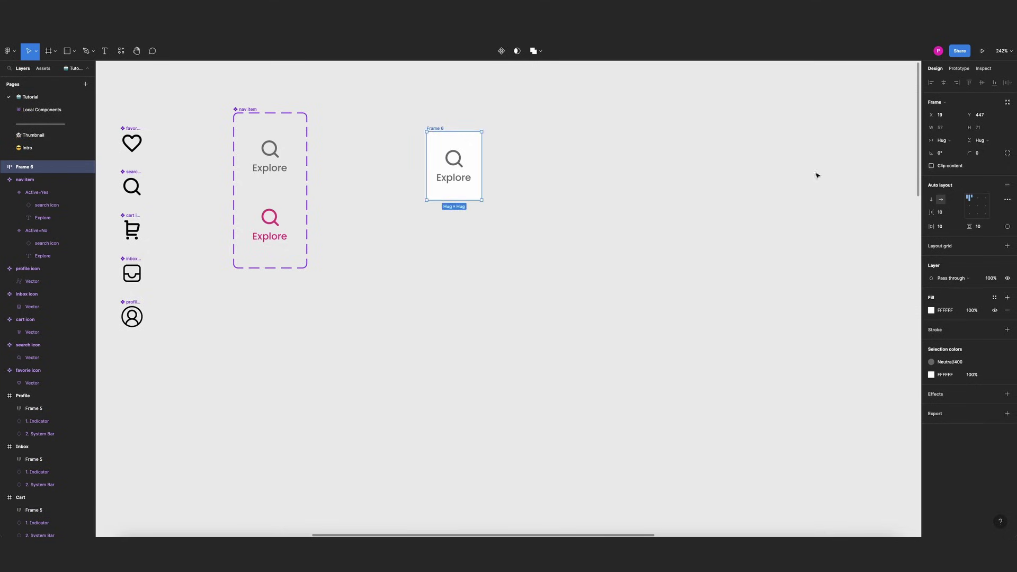
{"action": "left_click", "coordinate": [980, 229]}
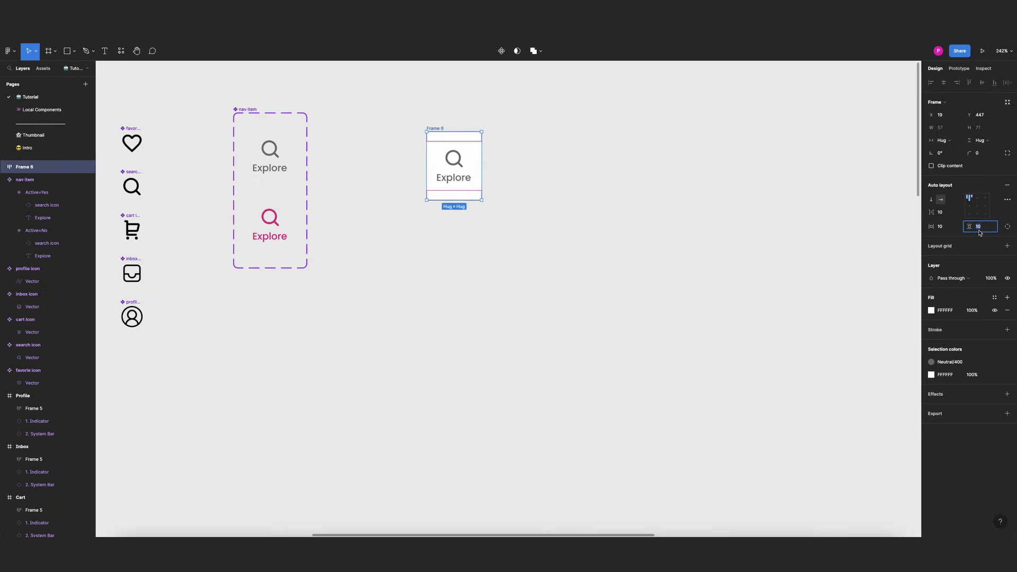
{"action": "type", "text": "0"}
{"action": "key", "text": "Return"}
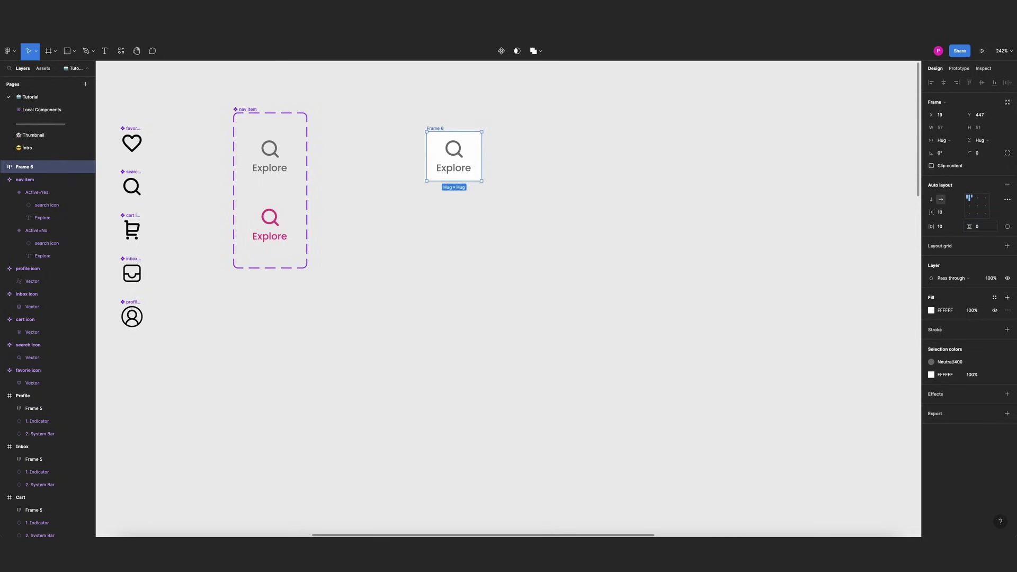
{"action": "left_click", "coordinate": [479, 109]}
{"action": "left_click", "coordinate": [436, 129]}
{"action": "left_click", "coordinate": [948, 229]}
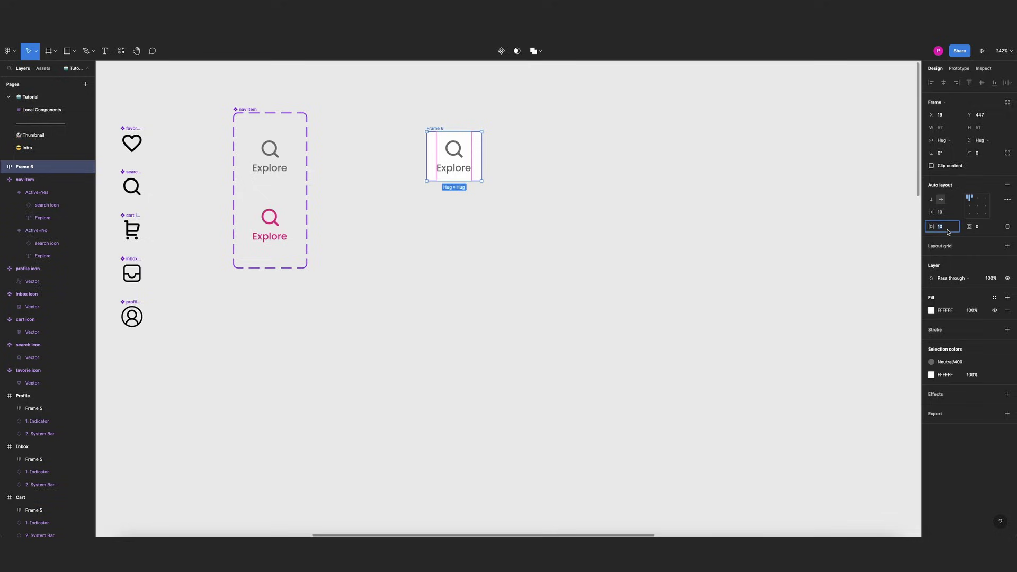
{"action": "type", "text": "20"}
{"action": "key", "text": "Return"}
- Widen Frame 6 to a width of 375
{"action": "left_click", "coordinate": [476, 128]}
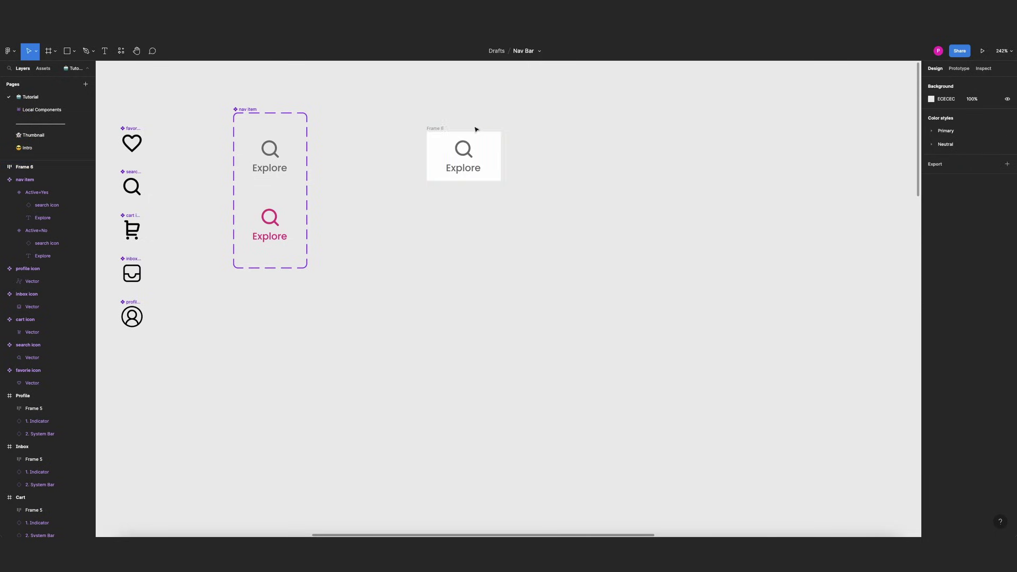
{"action": "left_click", "coordinate": [440, 130]}
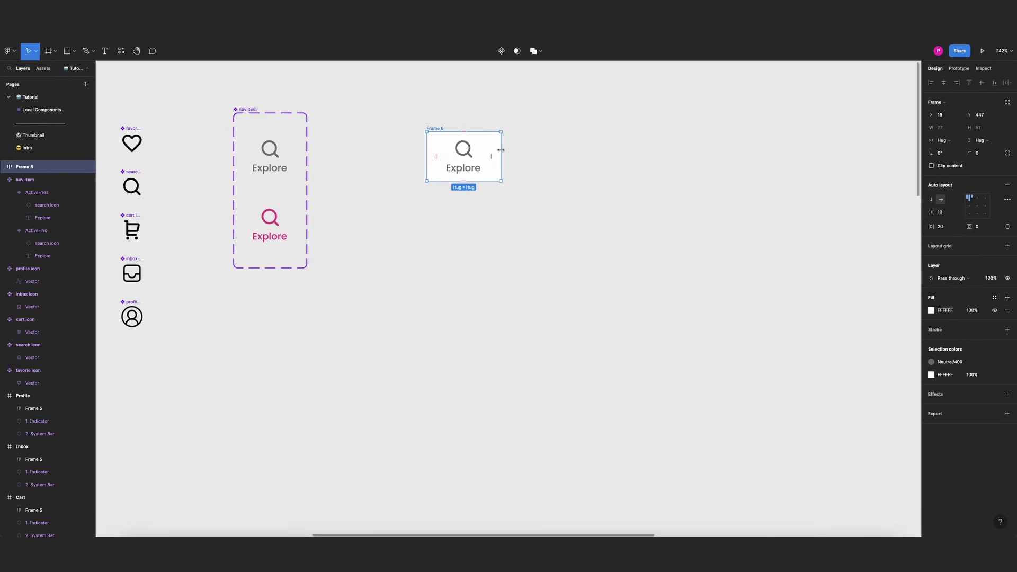
{"action": "left_click_drag", "start_coordinate": [500, 150], "coordinate": [699, 150]}
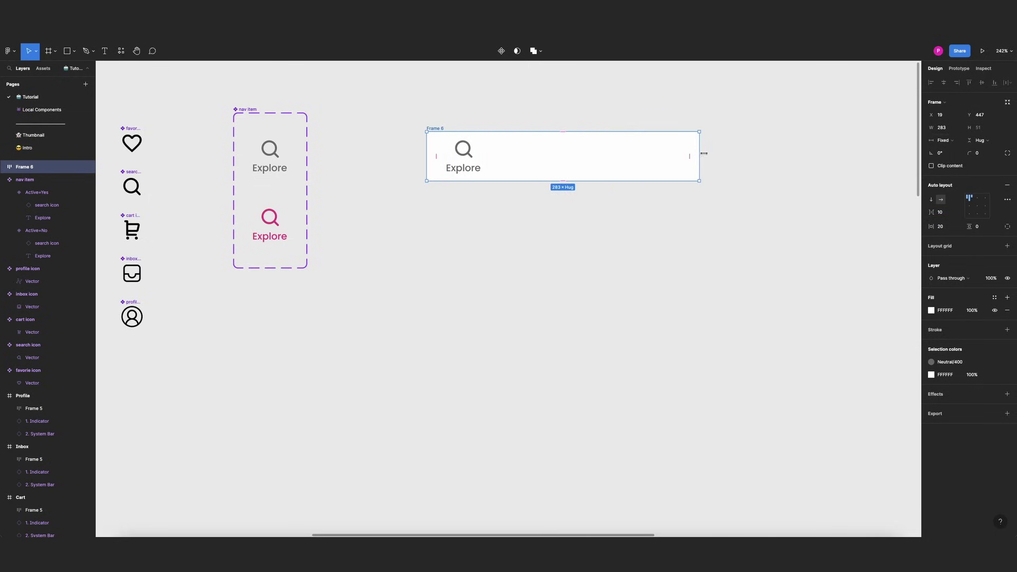
{"action": "left_click", "coordinate": [943, 130]}
{"action": "type", "text": "375"}
{"action": "key", "text": "Return"}
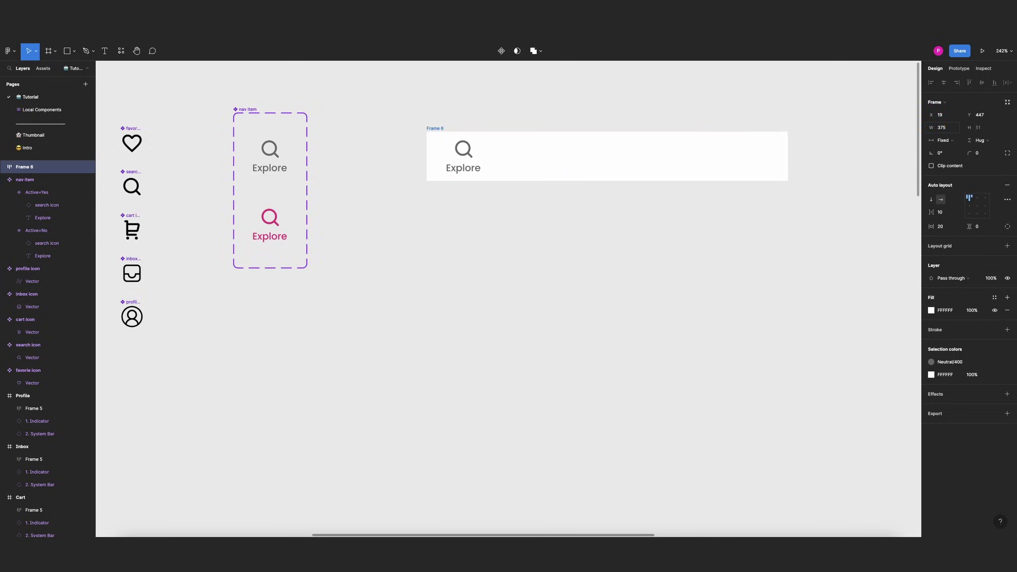
{"action": "left_click", "coordinate": [461, 148]}
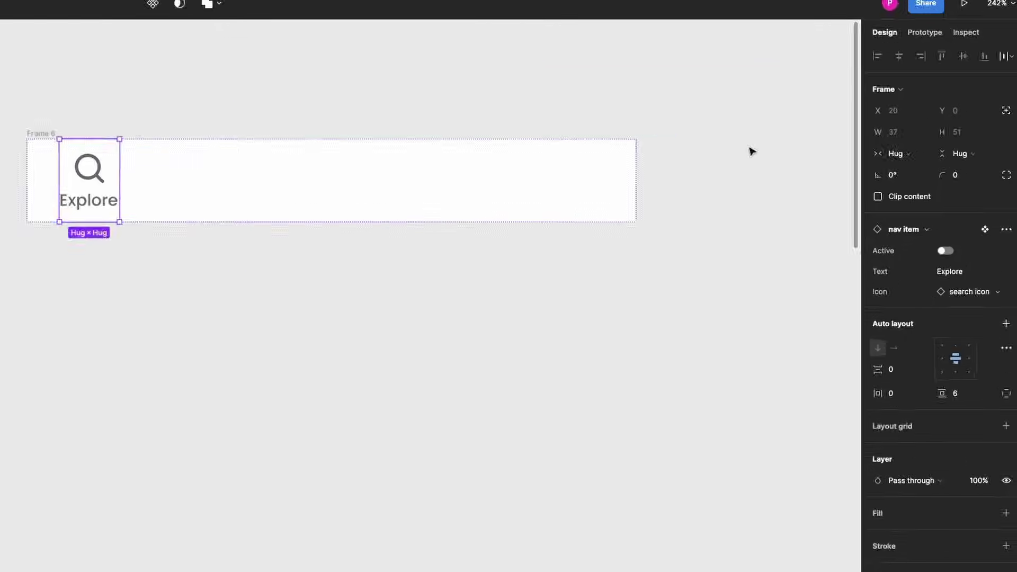
- Set the nav item to Fill container width and duplicate it so the bar holds five items
{"action": "left_click", "coordinate": [911, 155]}
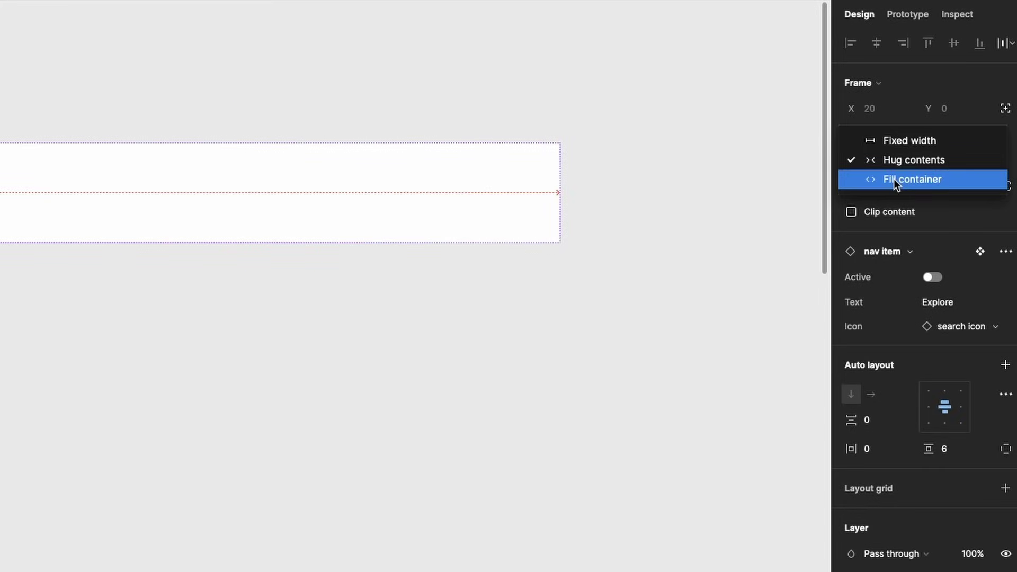
{"action": "left_click", "coordinate": [894, 179]}
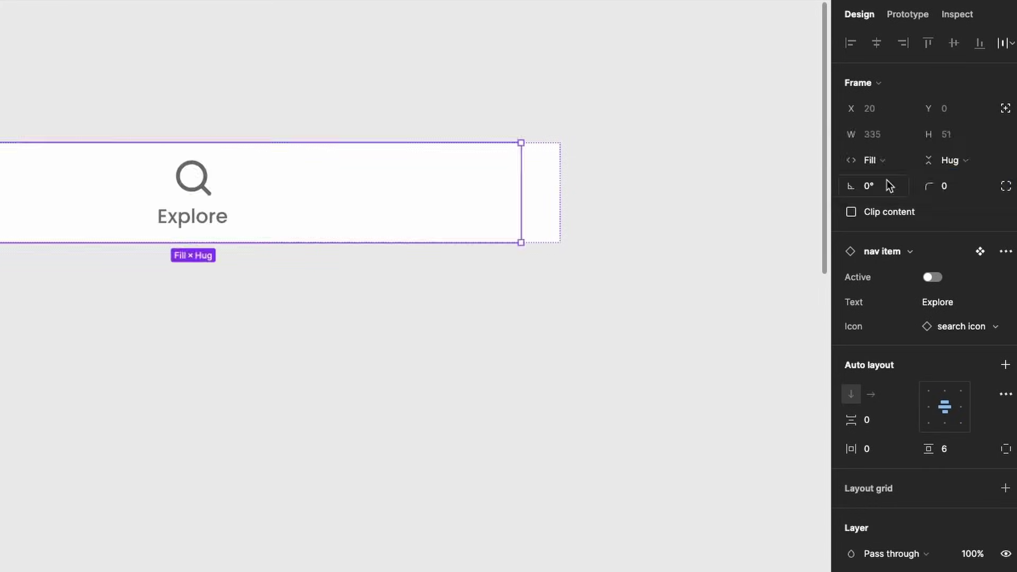
{"action": "left_click", "coordinate": [711, 114]}
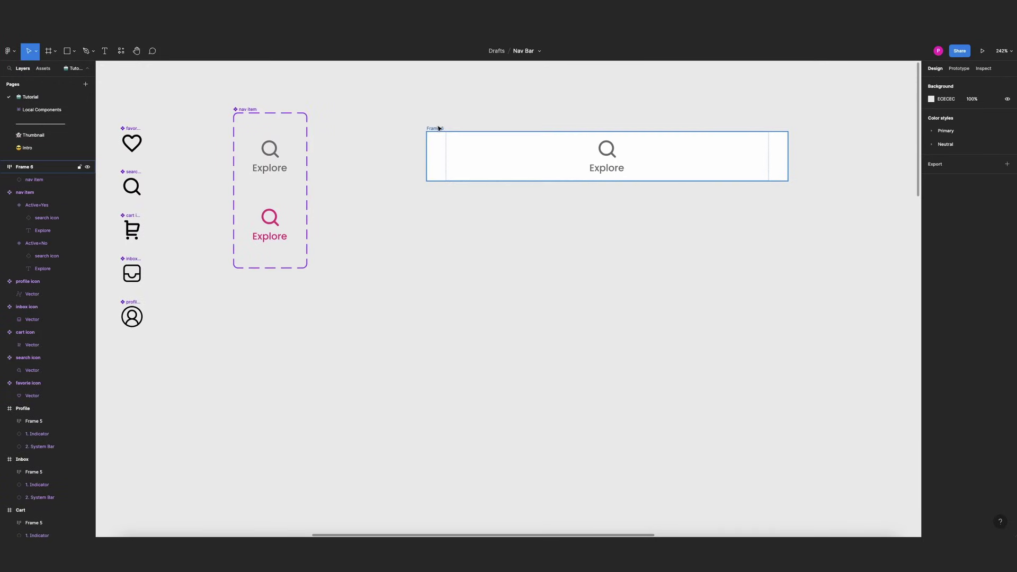
{"action": "left_click", "coordinate": [521, 149]}
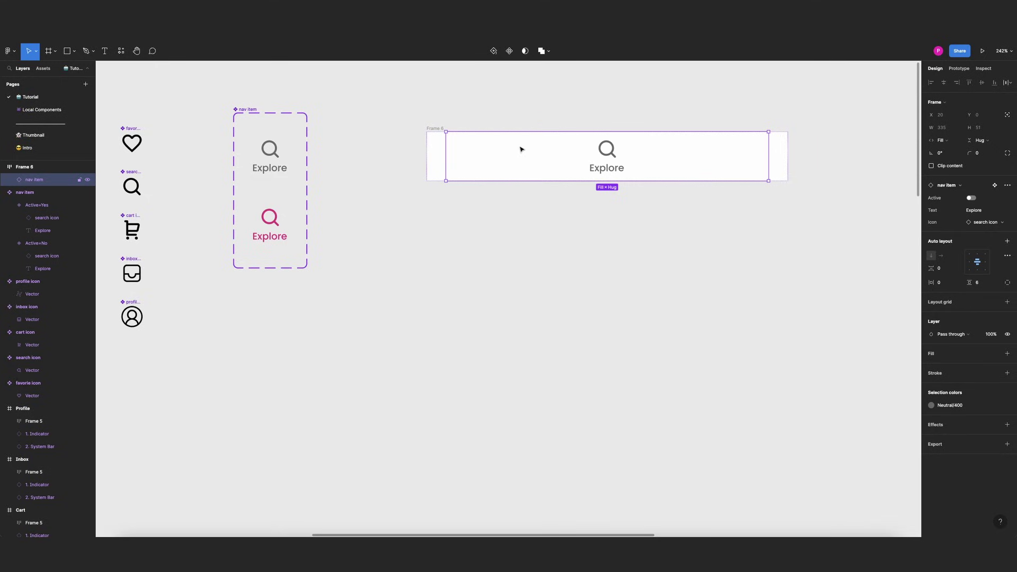
{"action": "key", "text": "ctrl+d"}
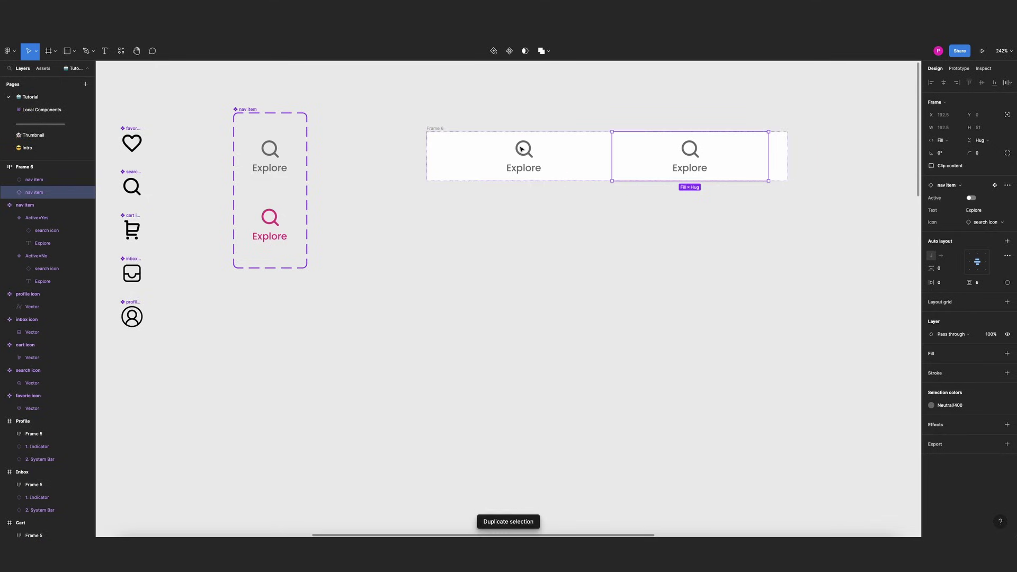
{"action": "key", "text": "ctrl+d"}
{"action": "key", "text": "ctrl+d"}
{"action": "key", "text": "ctrl+d"}
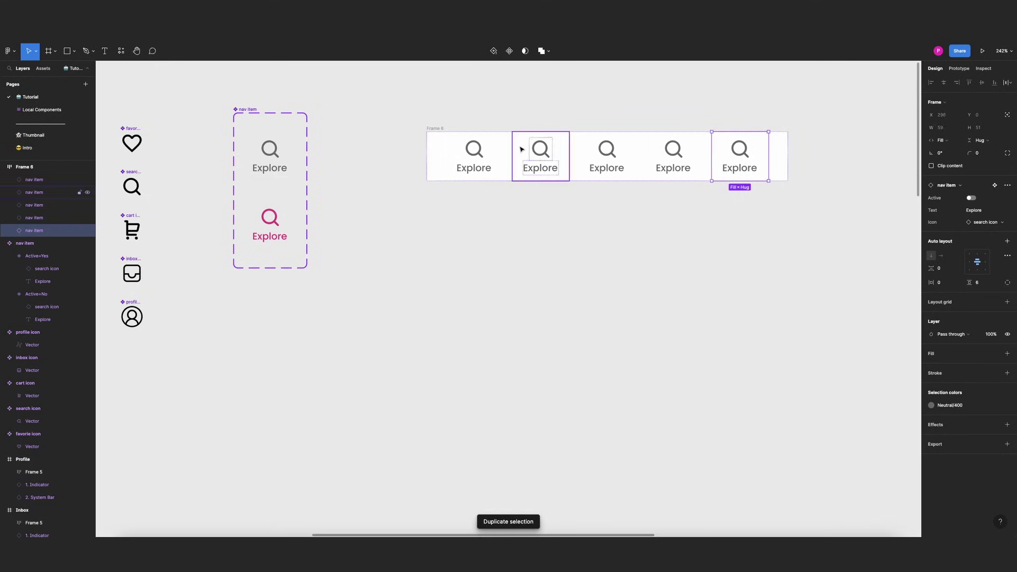
{"action": "left_click", "coordinate": [564, 113]}
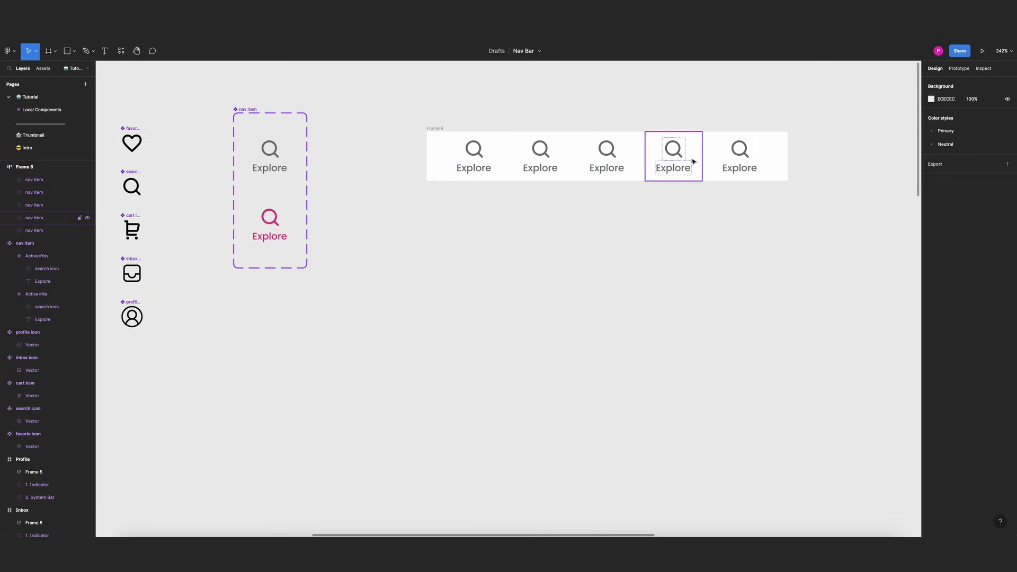
- Set Frame 6's auto layout spacing to 0 so the items sit edge to edge
{"action": "left_click", "coordinate": [428, 128]}
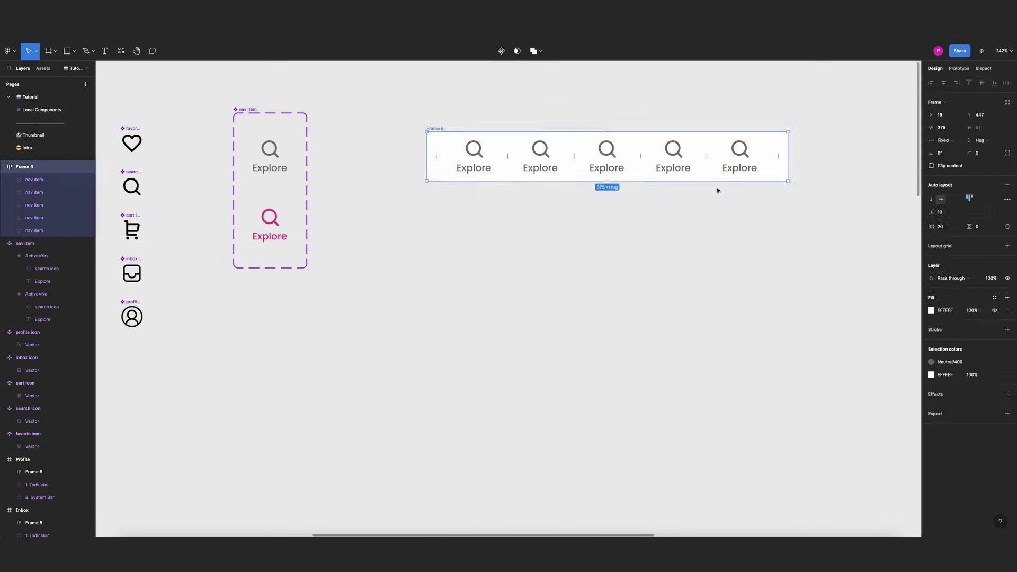
{"action": "left_click", "coordinate": [942, 213]}
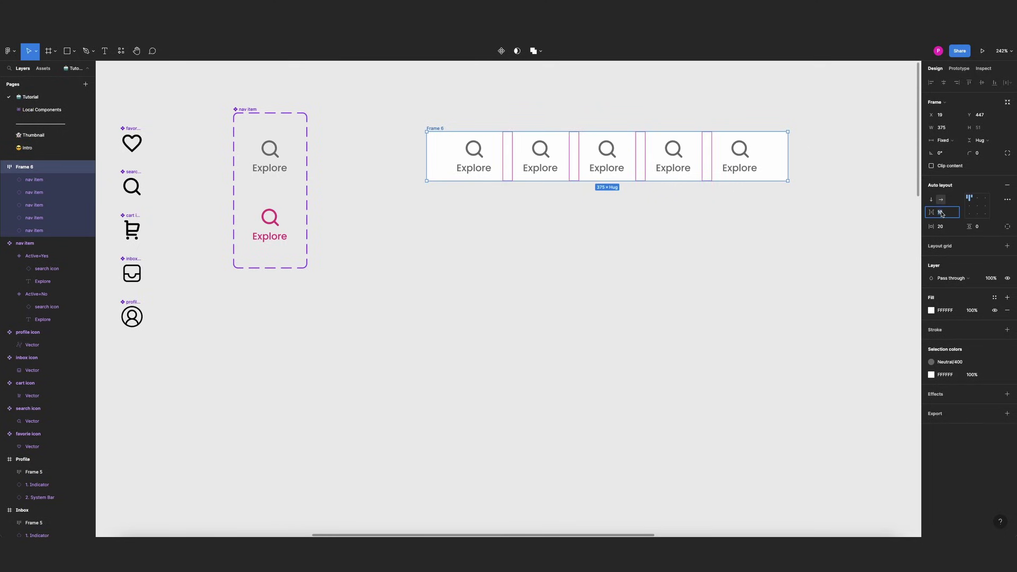
{"action": "type", "text": "0"}
{"action": "key", "text": "Return"}
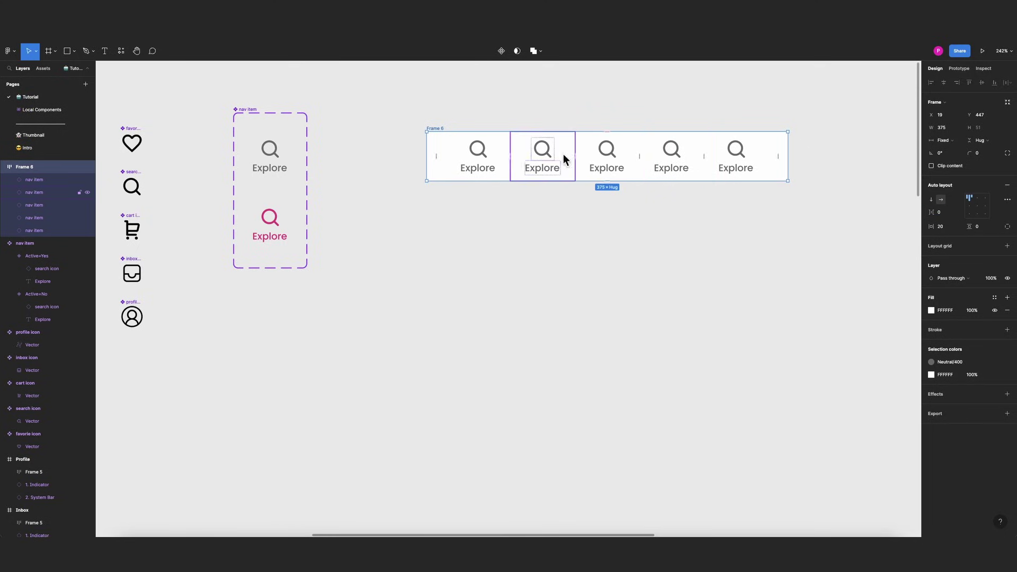
- Turn Frame 6 into a component and name it 'navigation bar'
{"action": "left_click", "coordinate": [518, 108]}
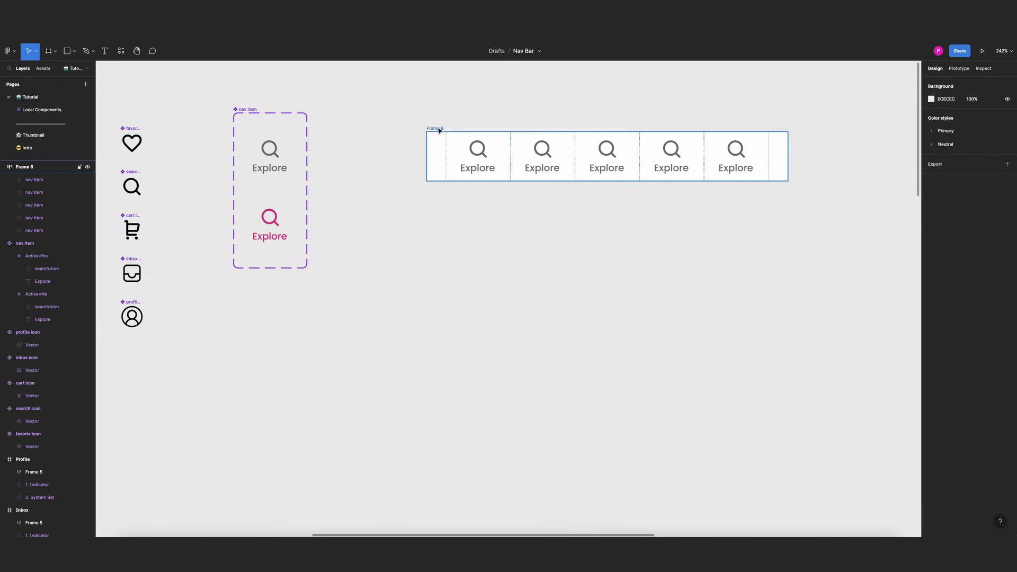
{"action": "left_click_drag", "start_coordinate": [437, 129], "coordinate": [412, 123]}
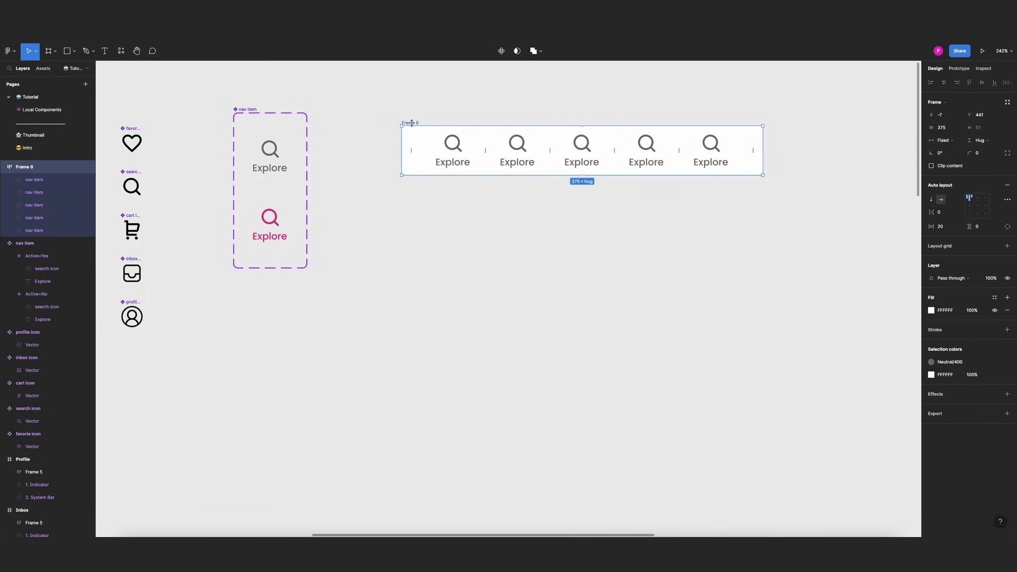
{"action": "key", "text": "ctrl+alt+k"}
{"action": "double_click", "coordinate": [412, 123]}
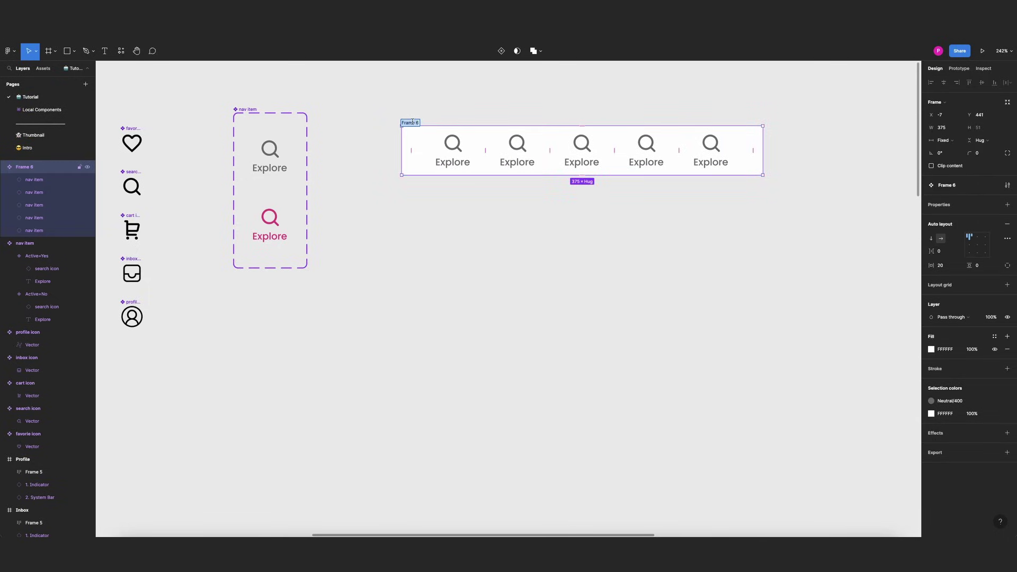
{"action": "type", "text": "navigation bar"}
{"action": "key", "text": "Return"}
{"action": "left_click", "coordinate": [477, 110]}
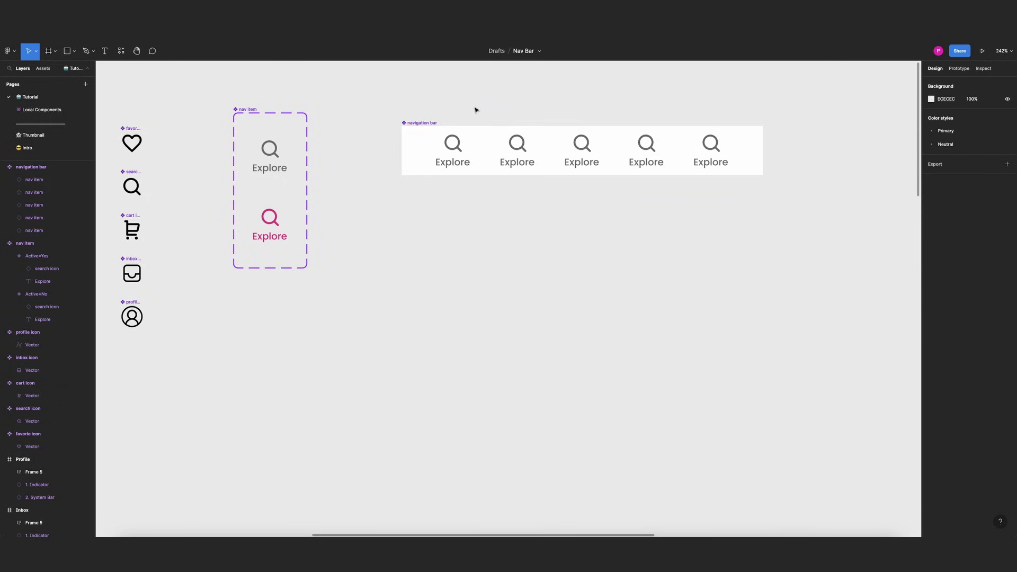
{"action": "left_click", "coordinate": [515, 157]}
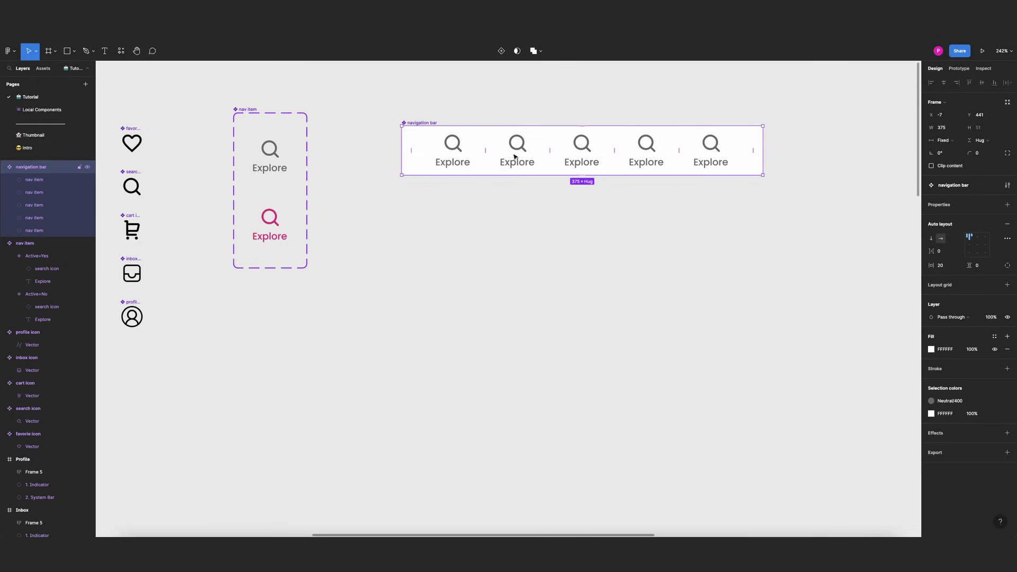
{"action": "left_click", "coordinate": [477, 109]}
{"action": "double_click", "coordinate": [517, 153]}
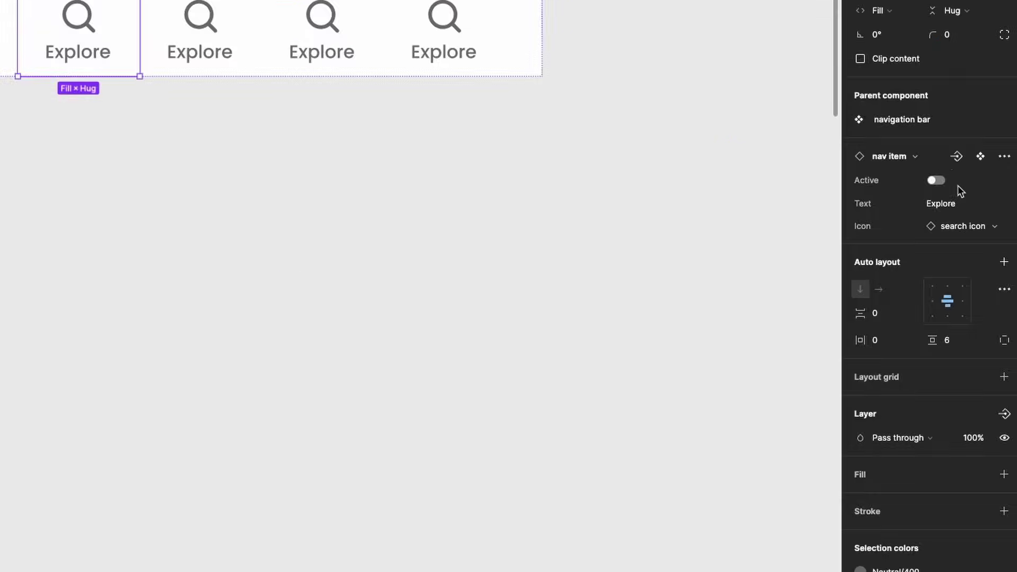
- Relabel the second and third items Favorites and Cart, with heart and cart icons
{"action": "left_click", "coordinate": [955, 207]}
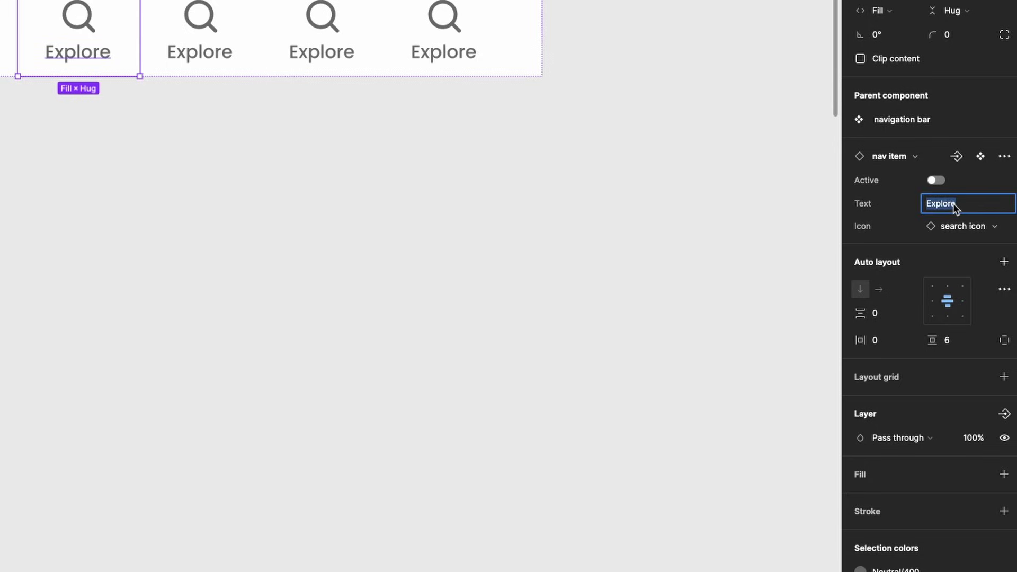
{"action": "type", "text": "Favorites"}
{"action": "left_click", "coordinate": [992, 228]}
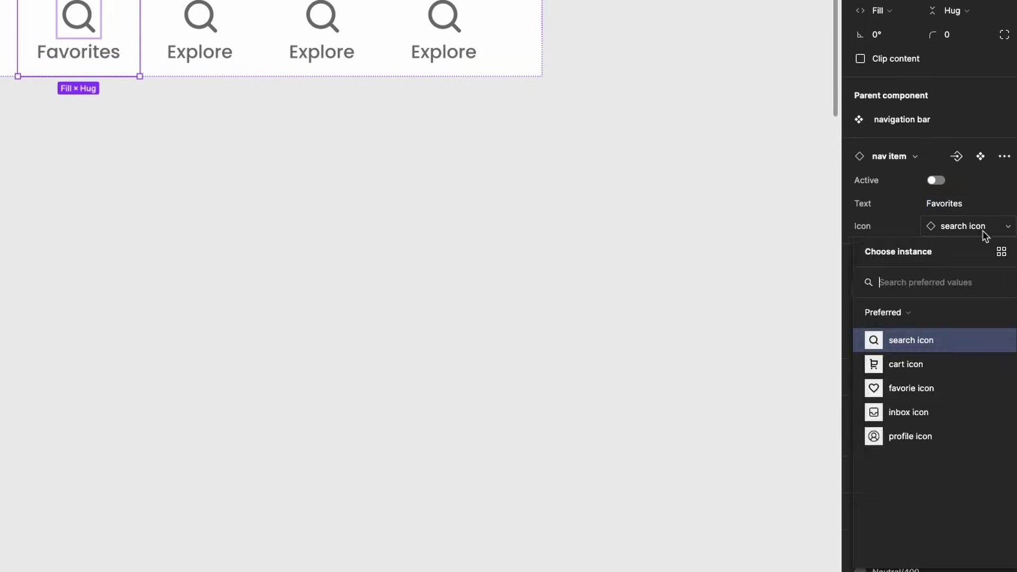
{"action": "left_click", "coordinate": [898, 396]}
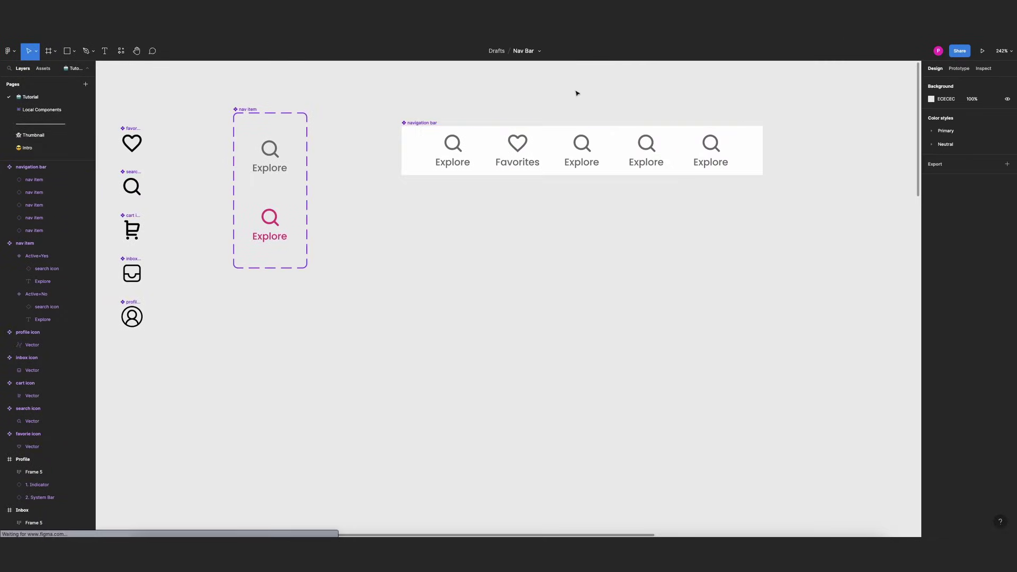
{"action": "key", "text": "Tab"}
{"action": "left_click", "coordinate": [981, 244]}
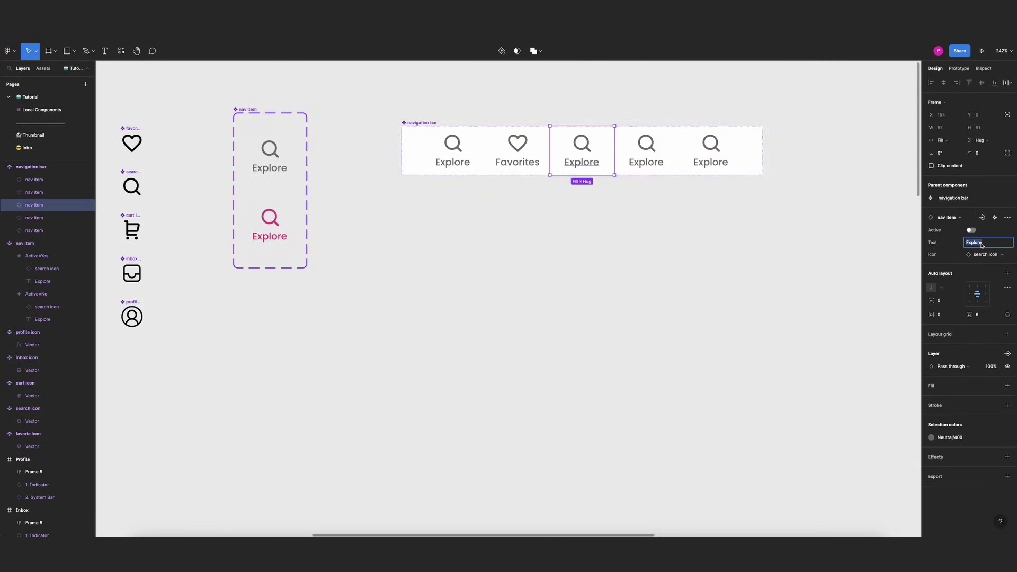
{"action": "type", "text": "Cart"}
{"action": "left_click", "coordinate": [985, 254]}
{"action": "left_click", "coordinate": [945, 328]}
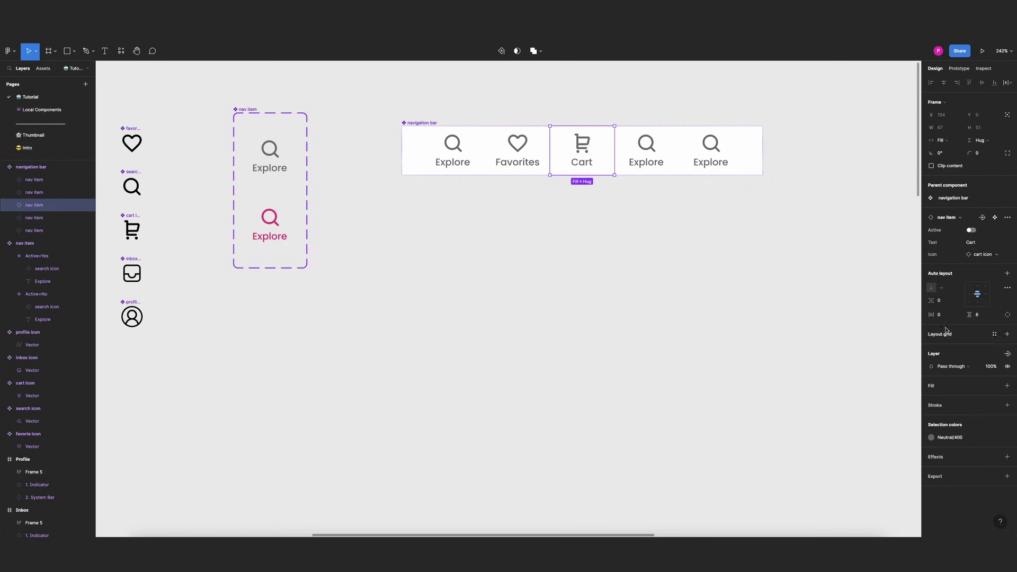
- Relabel the fourth and fifth items Inbox and Profile, with inbox and profile icons
{"action": "double_click", "coordinate": [646, 154]}
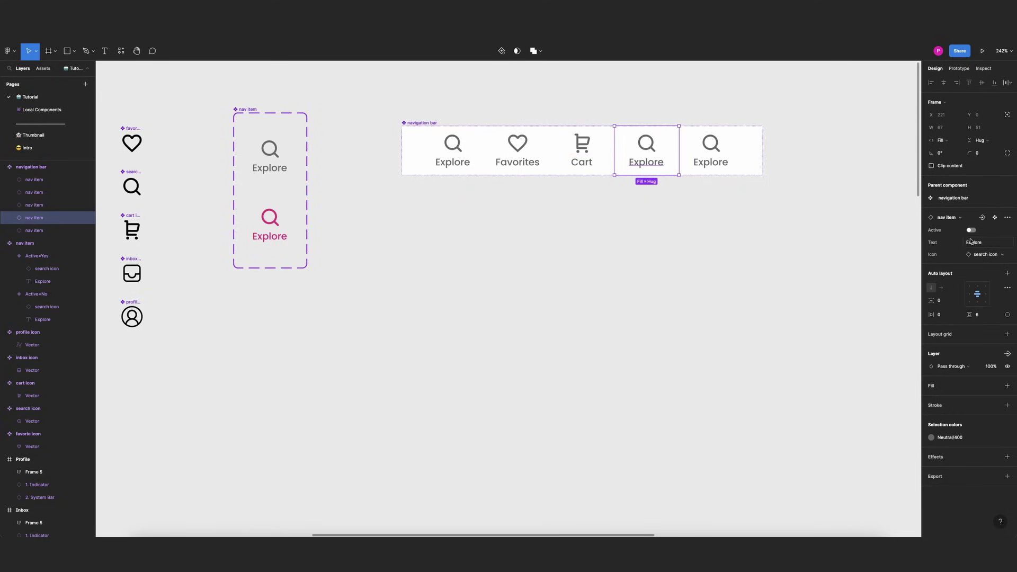
{"action": "left_click", "coordinate": [971, 241]}
{"action": "type", "text": "Inbox"}
{"action": "left_click", "coordinate": [986, 255]}
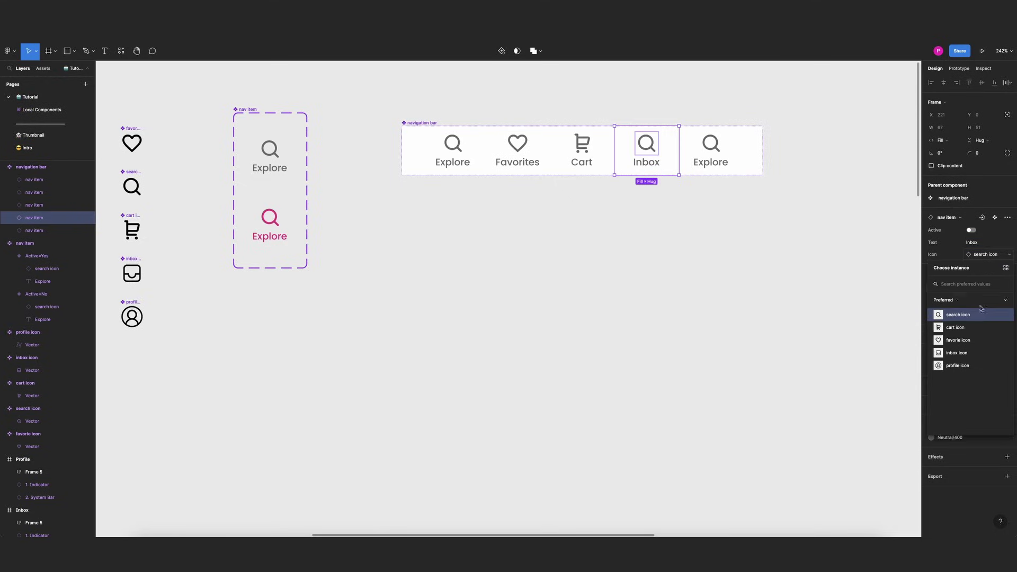
{"action": "left_click", "coordinate": [954, 353]}
{"action": "left_click", "coordinate": [718, 149]}
{"action": "left_click", "coordinate": [995, 243]}
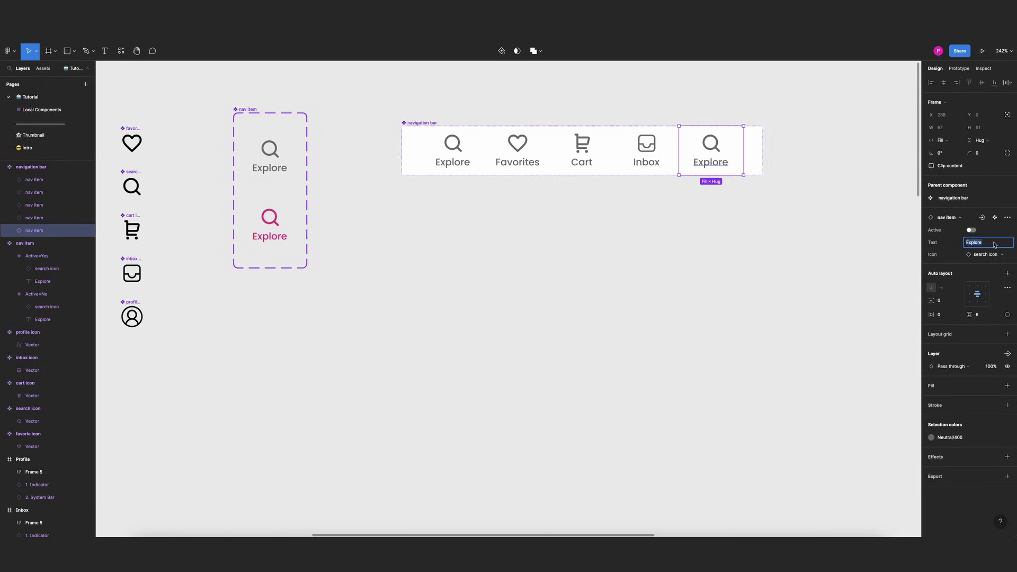
{"action": "type", "text": "Profile"}
{"action": "left_click", "coordinate": [986, 255]}
{"action": "left_click", "coordinate": [958, 365]}
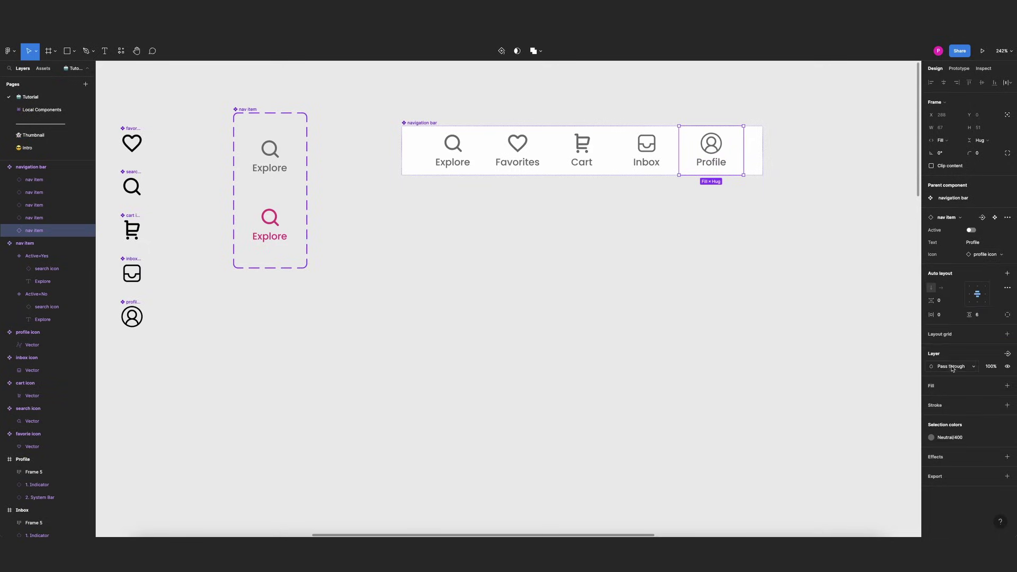
{"action": "left_click", "coordinate": [667, 97]}
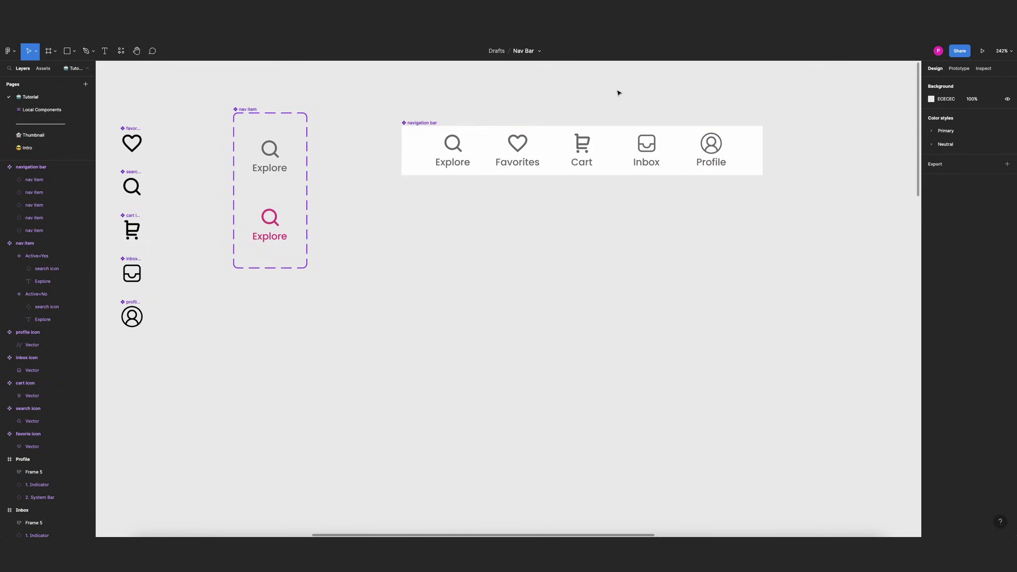
- Paste the navigation bar into the Explore screen and move it to the bottom
{"action": "left_click", "coordinate": [418, 123]}
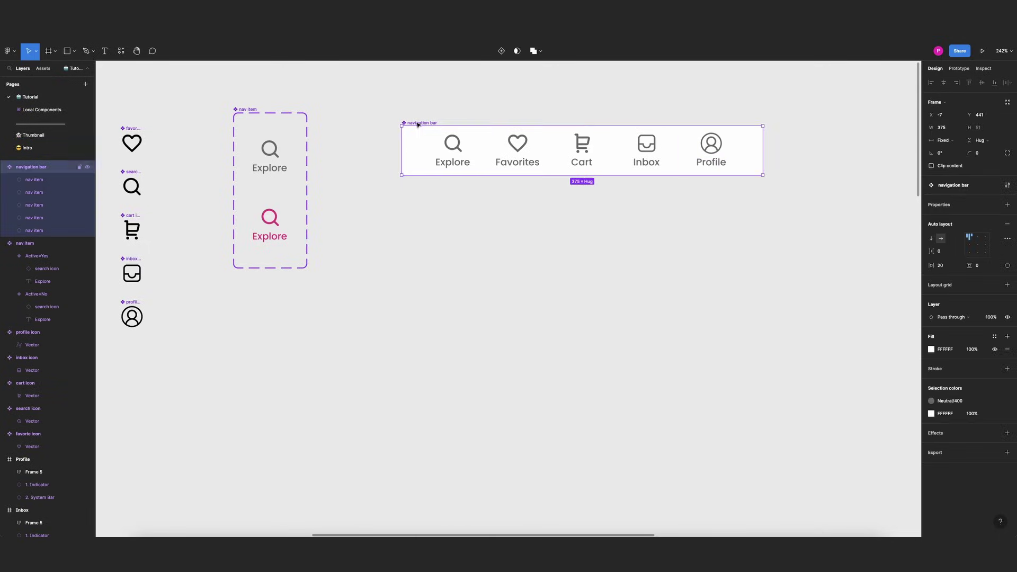
{"action": "mouse_move", "coordinate": [760, 147]}
{"action": "left_mouse_down"}
{"action": "mouse_move", "coordinate": [919, 148]}
{"action": "mouse_move", "coordinate": [666, 148]}
{"action": "mouse_move", "coordinate": [756, 148]}
{"action": "left_mouse_up"}
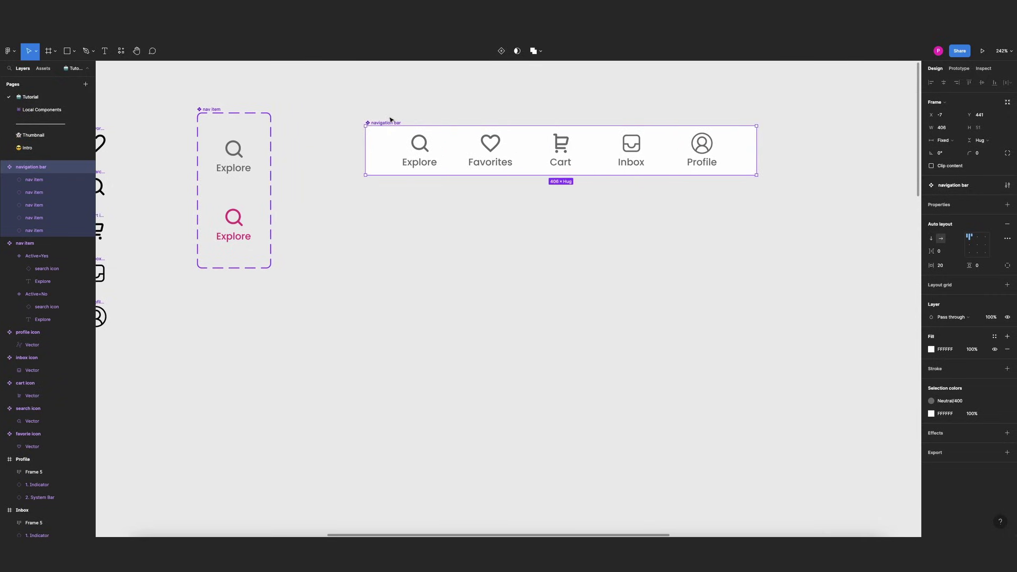
{"action": "key", "text": "ctrl+z"}
{"action": "scroll", "coordinate": [566, 127], "scroll_direction": "down", "scroll_amount": 3}
{"action": "key", "text": "Escape"}
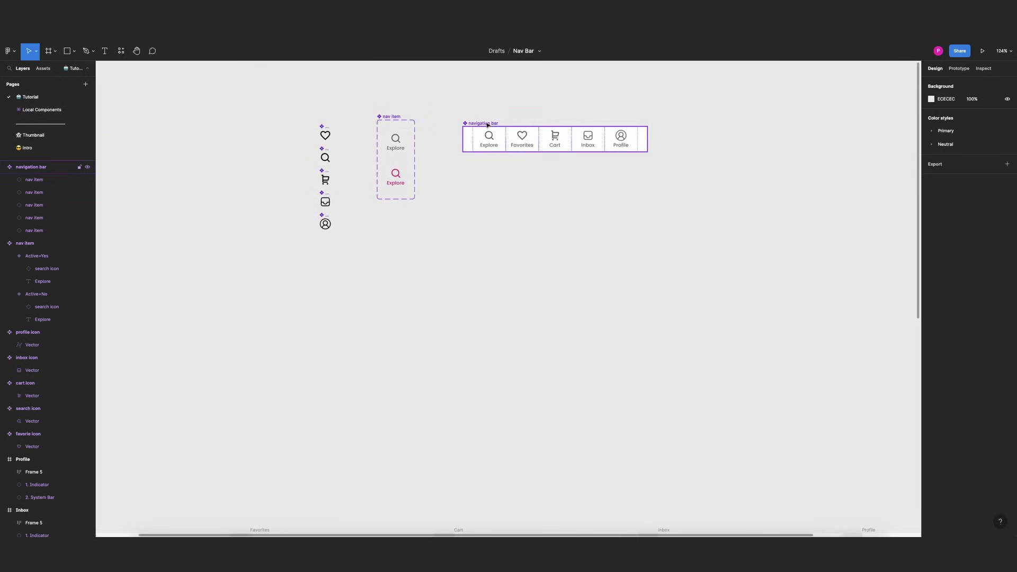
{"action": "left_click", "coordinate": [487, 125]}
{"action": "scroll", "coordinate": [471, 144], "scroll_direction": "down", "scroll_amount": 10}
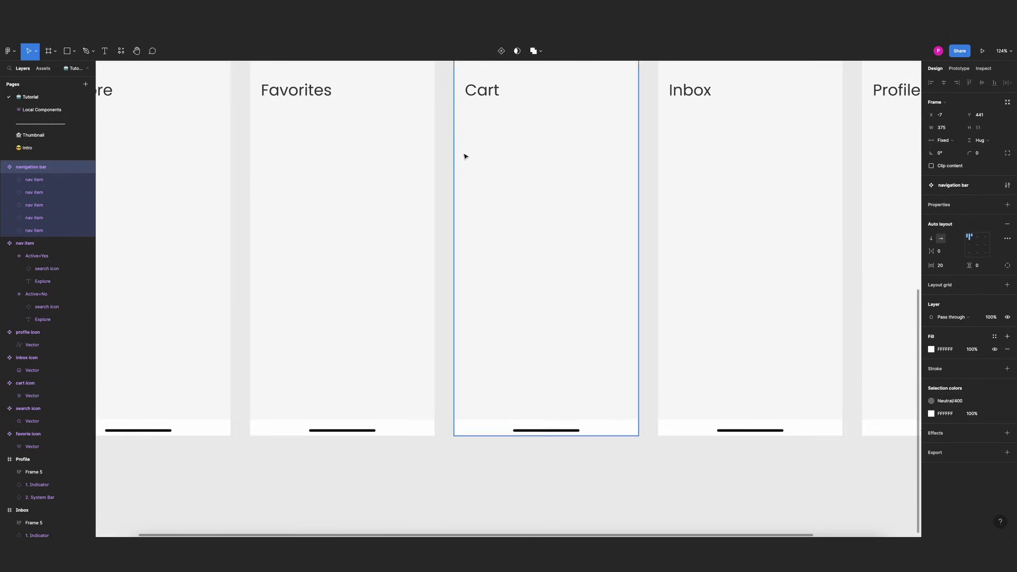
{"action": "scroll", "coordinate": [386, 141], "scroll_direction": "left", "scroll_amount": 5}
{"action": "scroll", "coordinate": [386, 141], "scroll_direction": "down", "scroll_amount": 4}
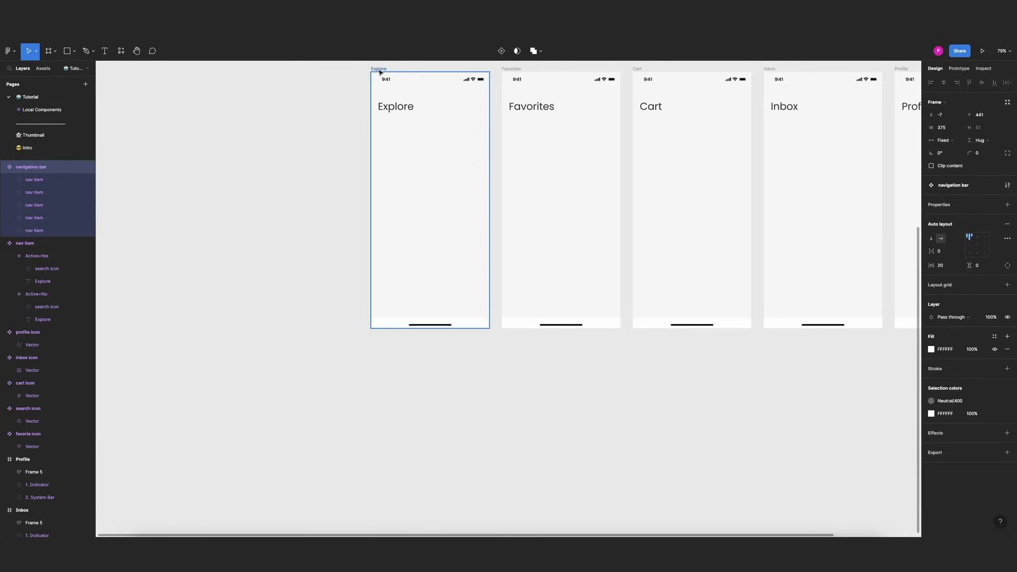
{"action": "left_click", "coordinate": [379, 69]}
{"action": "key", "text": "ctrl+v"}
{"action": "left_click_drag", "start_coordinate": [413, 201], "coordinate": [418, 311]}
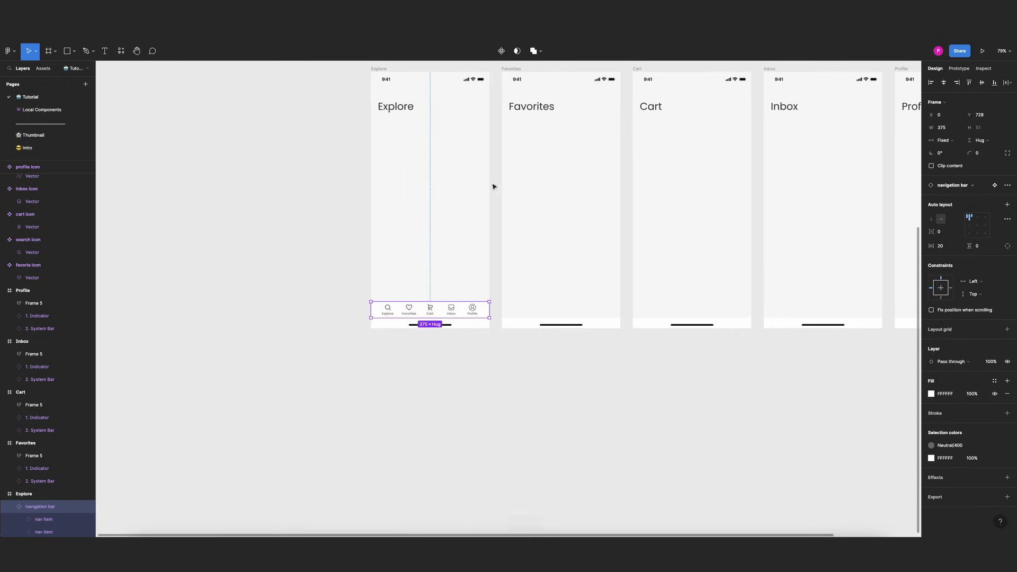
- Paste the navigation bar into the Favorites, Cart, Inbox and Profile screens
{"action": "left_click", "coordinate": [511, 69]}
{"action": "key", "text": "ctrl+v"}
{"action": "scroll", "coordinate": [524, 74], "scroll_direction": "right", "scroll_amount": 3}
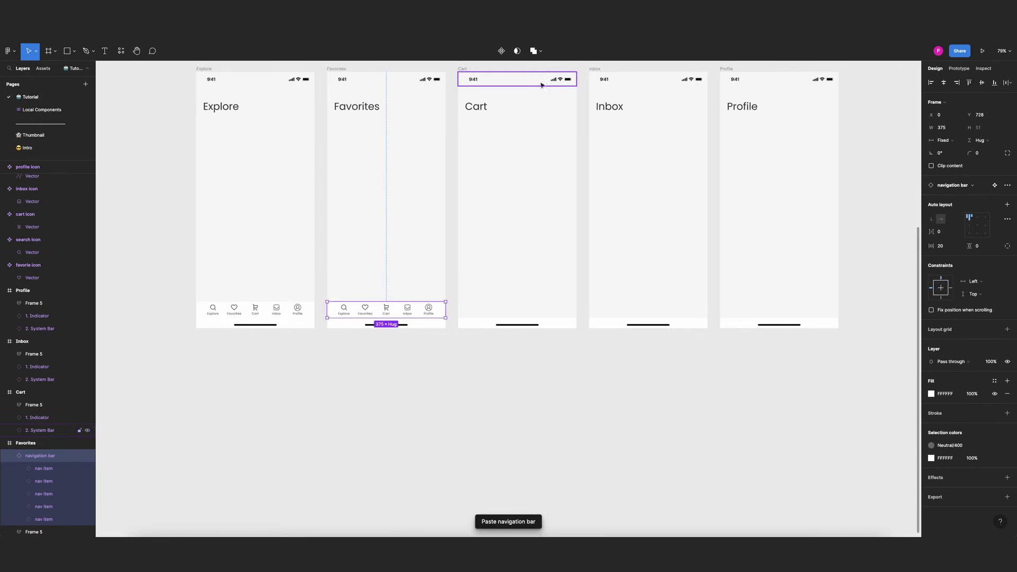
{"action": "left_click", "coordinate": [462, 69]}
{"action": "key", "text": "ctrl+v"}
{"action": "left_click", "coordinate": [595, 68]}
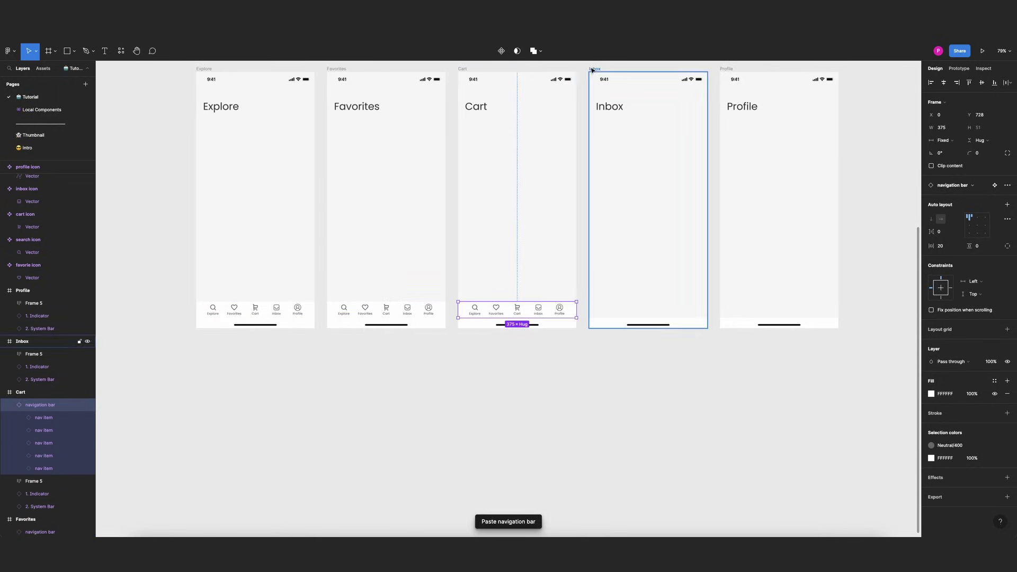
{"action": "key", "text": "ctrl+v"}
{"action": "left_click", "coordinate": [719, 68]}
{"action": "left_click", "coordinate": [724, 69]}
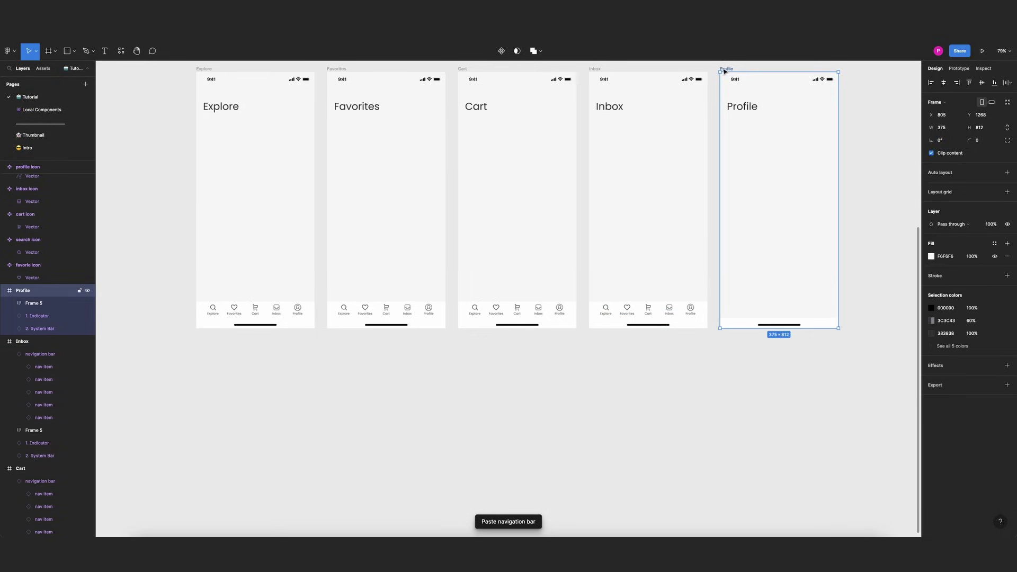
{"action": "key", "text": "ctrl+v"}
{"action": "left_click", "coordinate": [856, 152]}
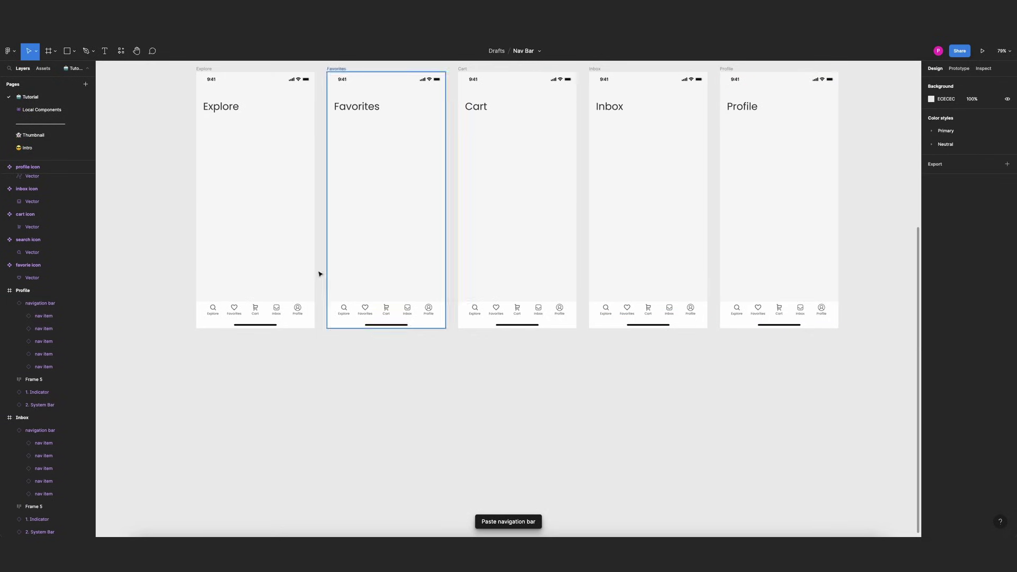
- Turn on the Active property for the Explore, Favorites and Cart tabs on their own screens
{"action": "scroll", "coordinate": [220, 305], "scroll_direction": "up", "scroll_amount": 2}
{"action": "scroll", "coordinate": [220, 305], "scroll_direction": "up", "scroll_amount": 3}
{"action": "scroll", "coordinate": [227, 311], "scroll_direction": "left", "scroll_amount": 3}
{"action": "double_click", "coordinate": [331, 326]}
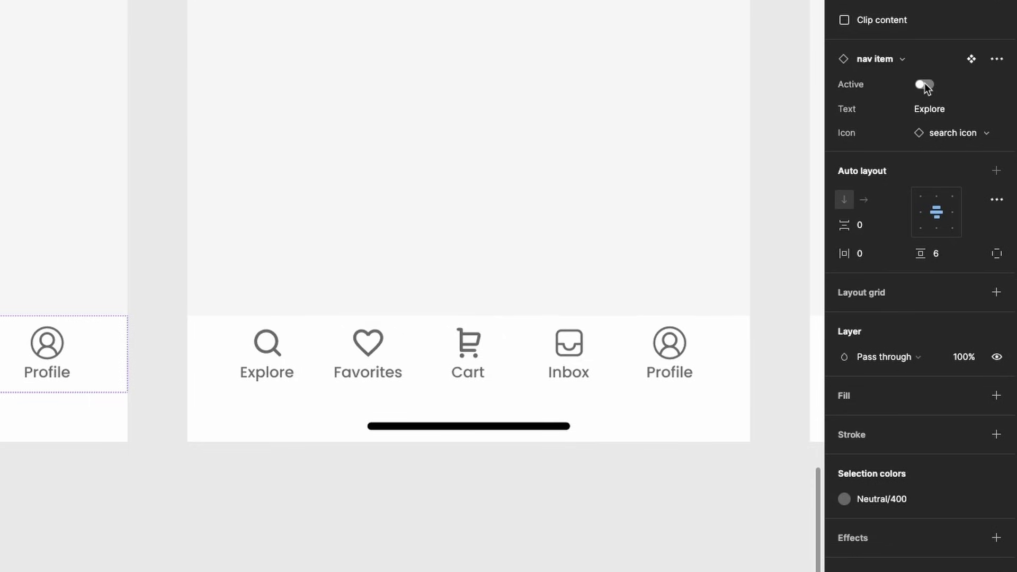
{"action": "left_click", "coordinate": [924, 83]}
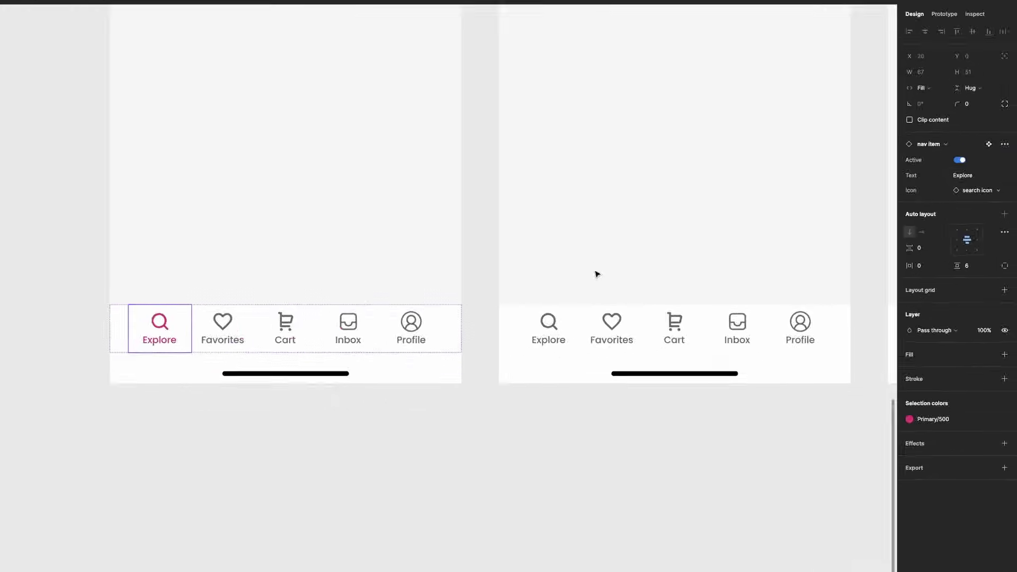
{"action": "double_click", "coordinate": [368, 350]}
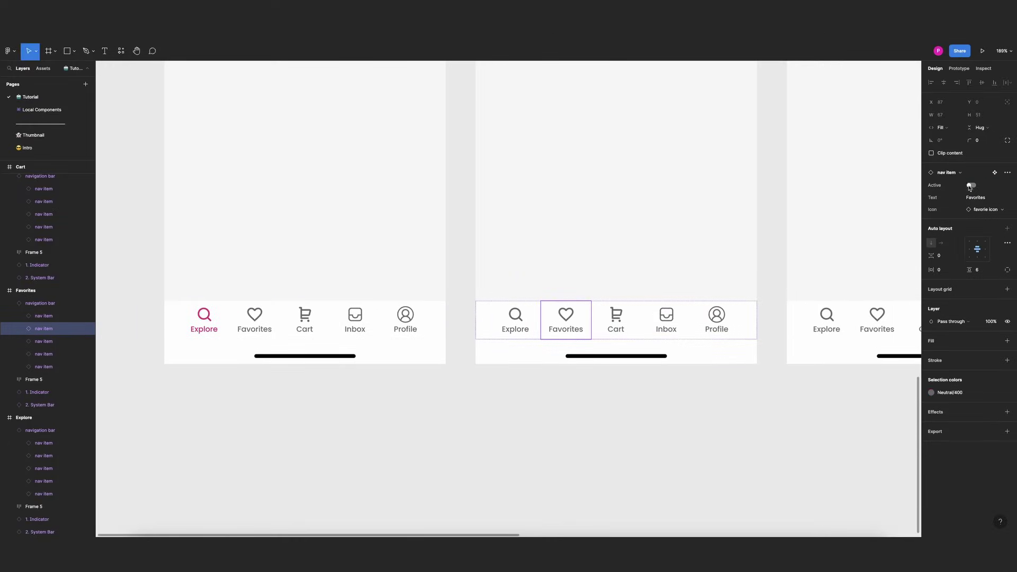
{"action": "left_click", "coordinate": [970, 187]}
{"action": "scroll", "coordinate": [440, 342], "scroll_direction": "right", "scroll_amount": 5}
{"action": "left_click", "coordinate": [719, 327]}
{"action": "double_click", "coordinate": [719, 327]}
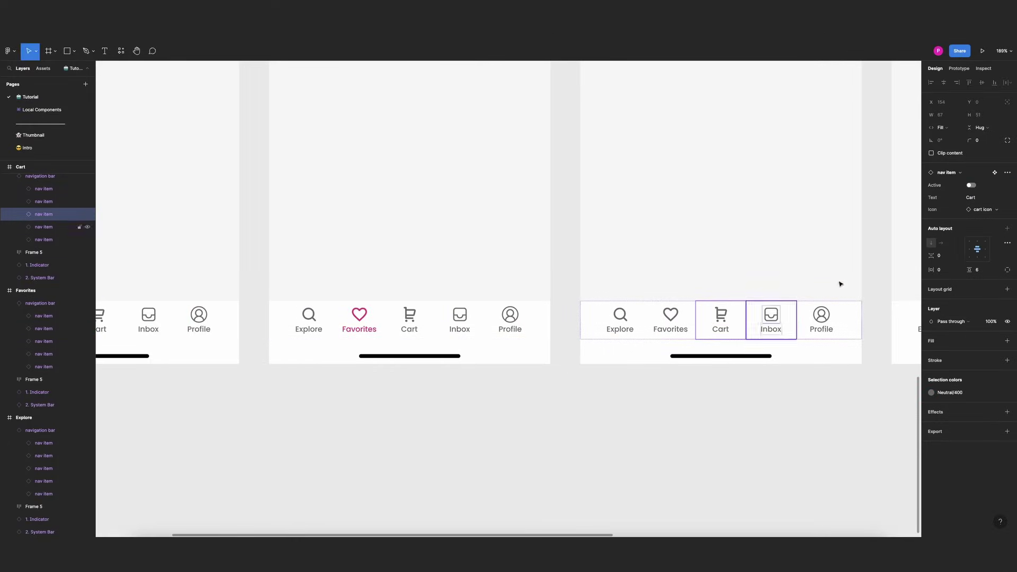
{"action": "left_click", "coordinate": [972, 186]}
- Make the Inbox and Profile tabs active on their screens so they show in pink
{"action": "scroll", "coordinate": [679, 325], "scroll_direction": "right", "scroll_amount": 5}
{"action": "scroll", "coordinate": [680, 325], "scroll_direction": "right", "scroll_amount": 3}
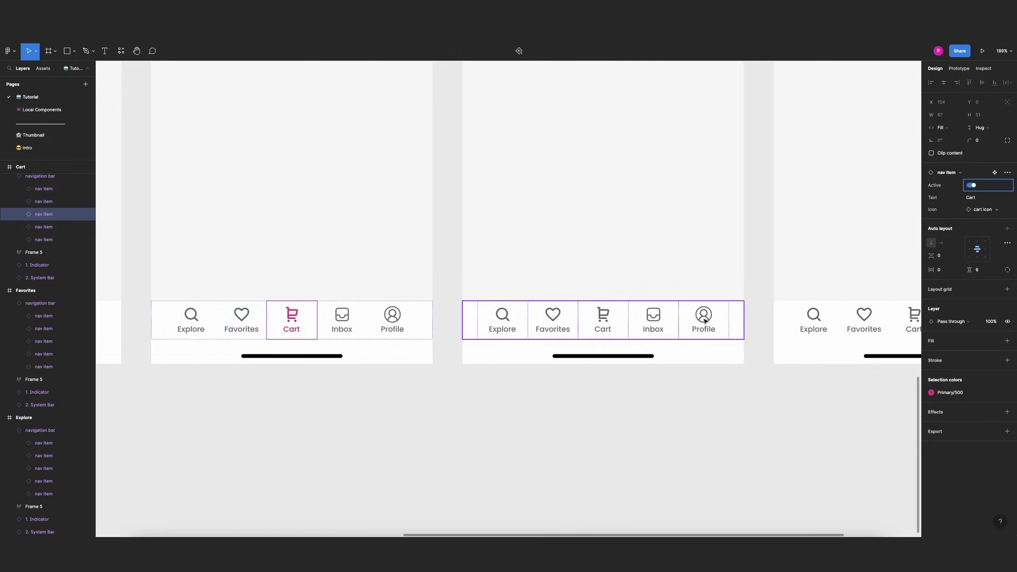
{"action": "left_click", "coordinate": [653, 318]}
{"action": "left_click", "coordinate": [653, 318]}
{"action": "left_click", "coordinate": [970, 186]}
{"action": "scroll", "coordinate": [624, 284], "scroll_direction": "right", "scroll_amount": 6}
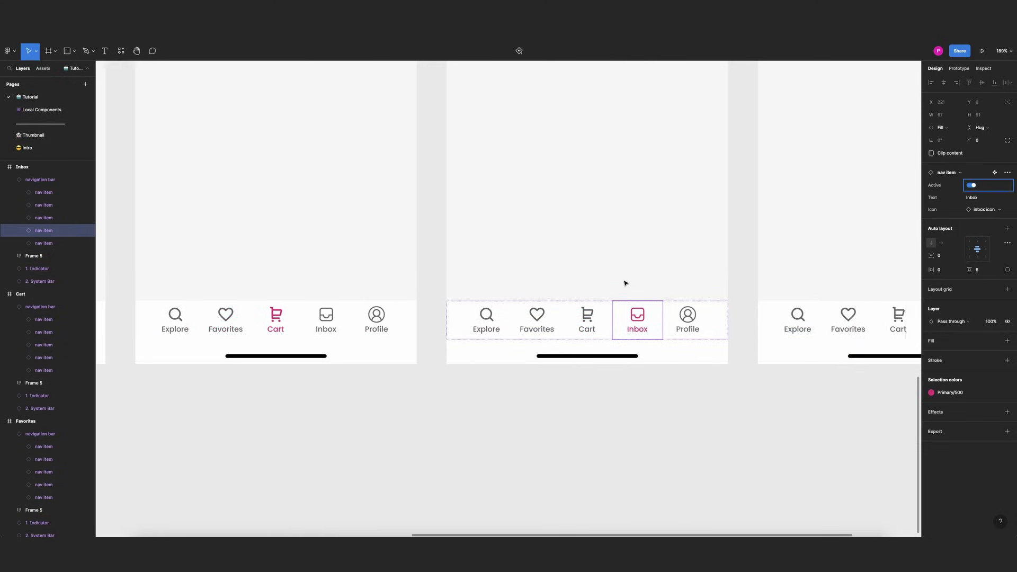
{"action": "left_click", "coordinate": [733, 310]}
{"action": "left_click", "coordinate": [732, 310]}
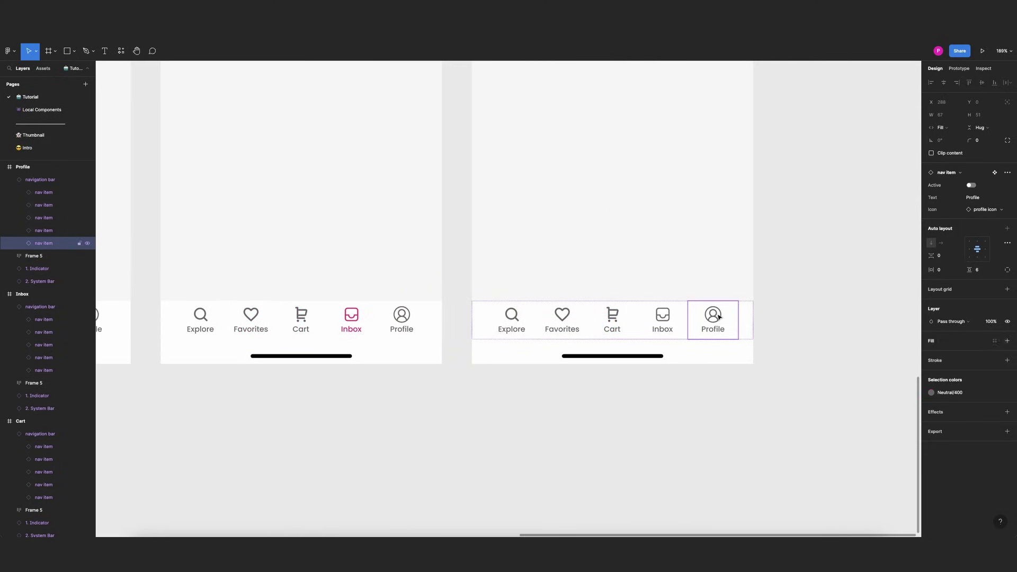
{"action": "left_click", "coordinate": [971, 187]}
{"action": "left_click", "coordinate": [731, 291]}
{"action": "scroll", "coordinate": [656, 356], "scroll_direction": "down", "scroll_amount": 10}
{"action": "scroll", "coordinate": [631, 339], "scroll_direction": "up", "scroll_amount": 4}
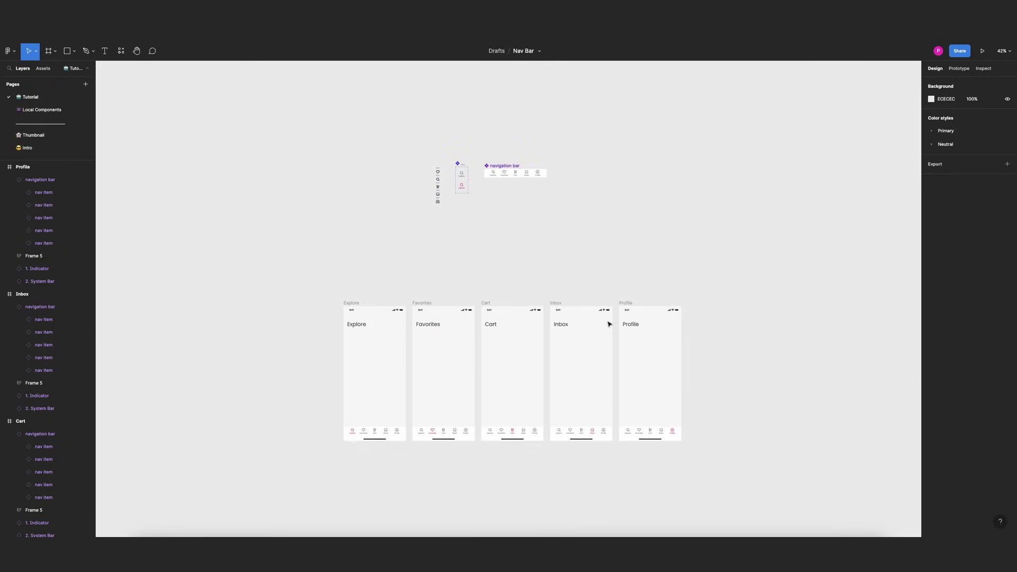
{"action": "scroll", "coordinate": [476, 196], "scroll_direction": "up", "scroll_amount": 5}
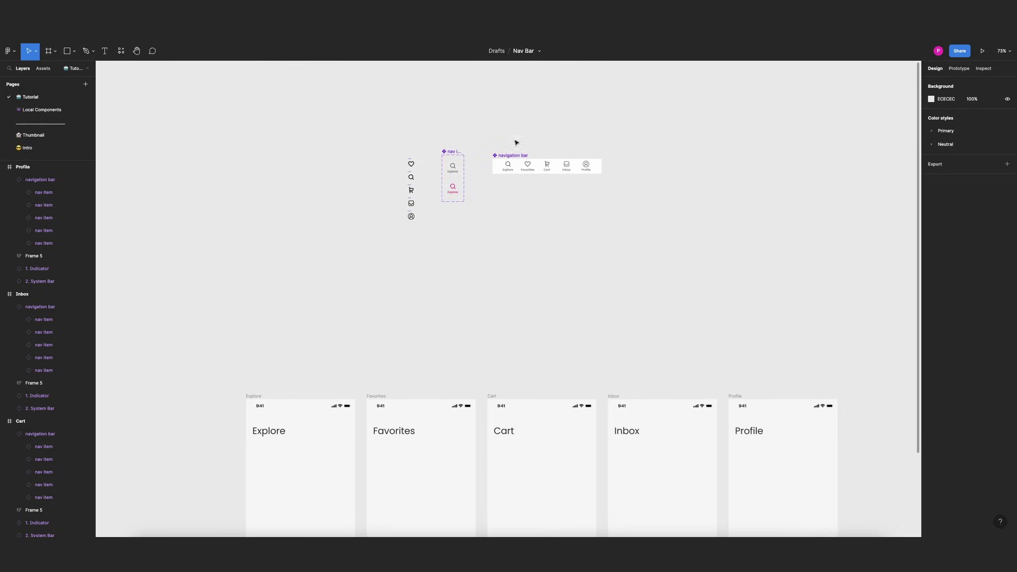
{"action": "scroll", "coordinate": [529, 293], "scroll_direction": "down", "scroll_amount": 4}
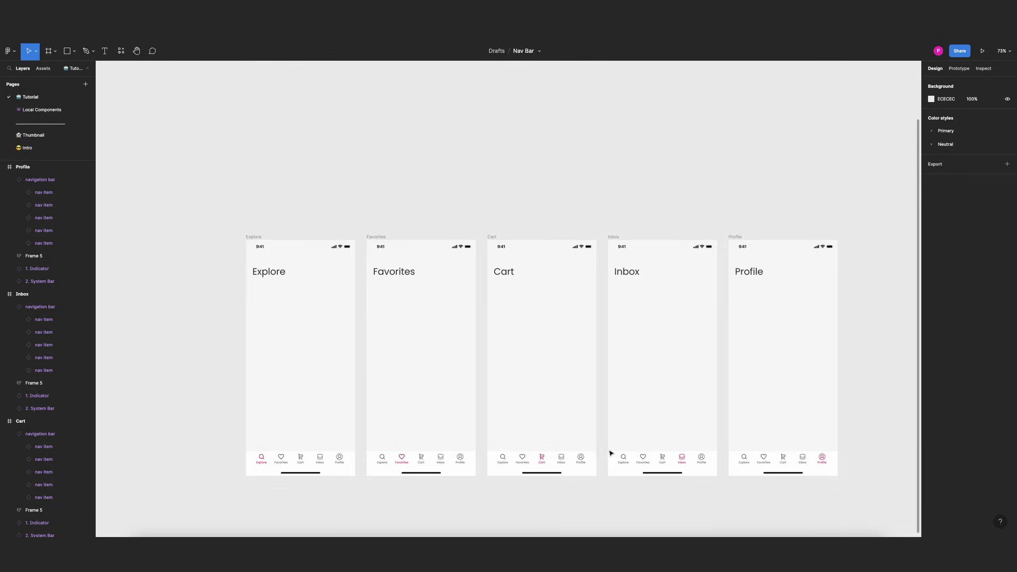
{"action": "scroll", "coordinate": [611, 453], "scroll_direction": "up", "scroll_amount": 5}
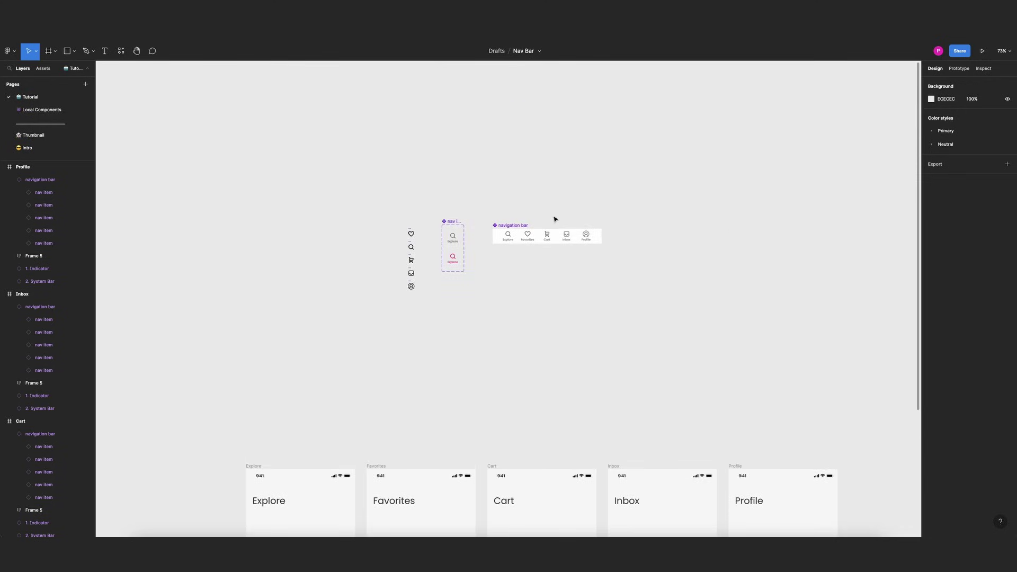
{"action": "scroll", "coordinate": [555, 218], "scroll_direction": "down", "scroll_amount": 3}
{"action": "scroll", "coordinate": [530, 225], "scroll_direction": "down", "scroll_amount": 2}
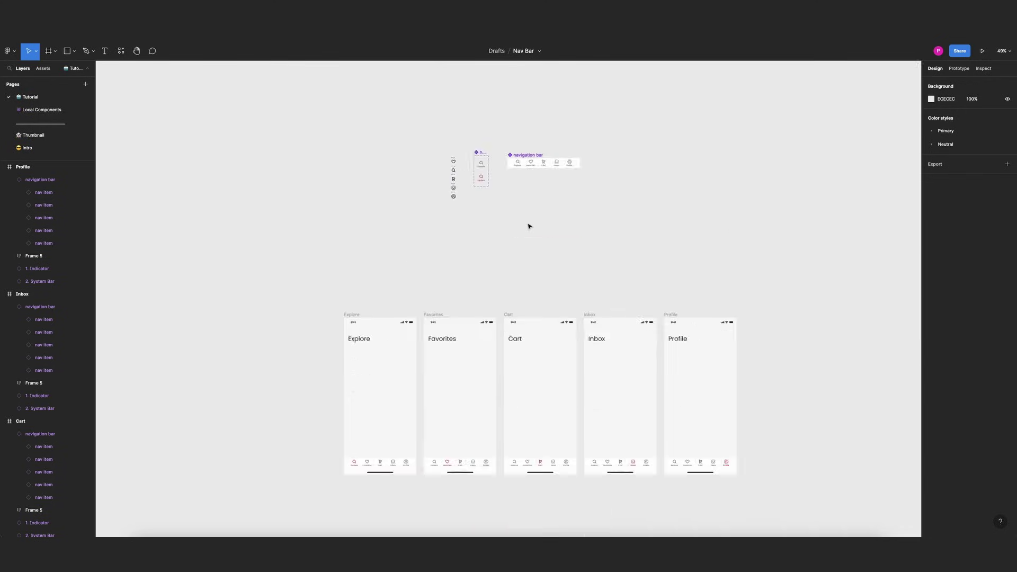
{"action": "left_click", "coordinate": [520, 157]}
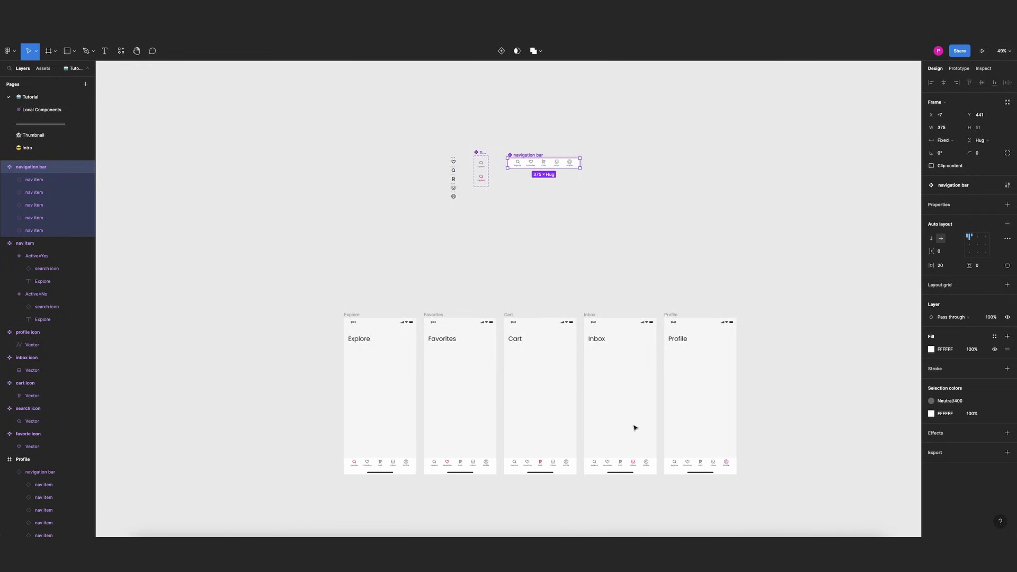
{"action": "scroll", "coordinate": [596, 407], "scroll_direction": "down", "scroll_amount": 2}
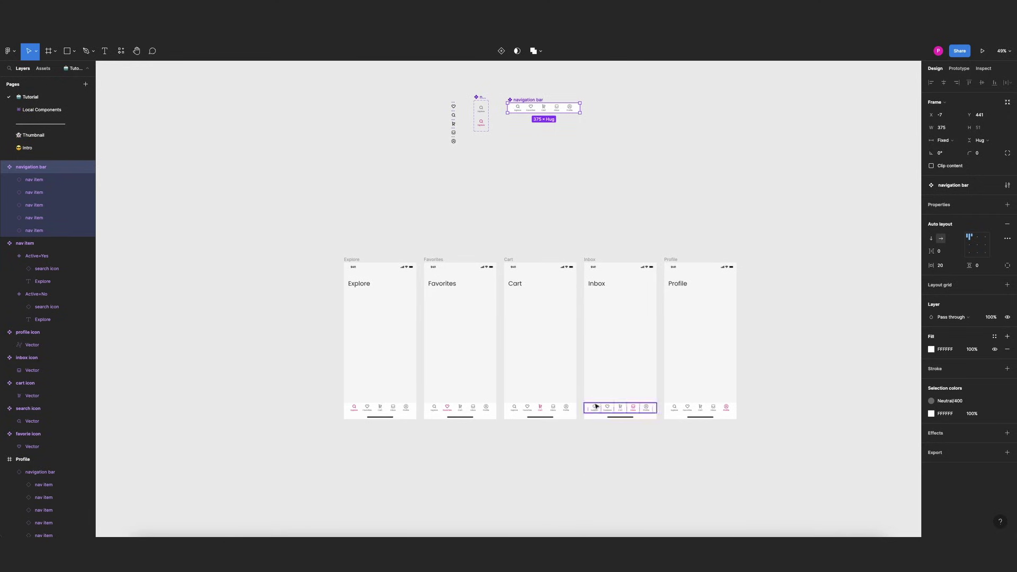
- In prototype mode, link the main component's Explore and Favorites tabs to their screens
{"action": "left_click", "coordinate": [553, 87]}
{"action": "left_click", "coordinate": [524, 100]}
{"action": "left_click", "coordinate": [522, 110]}
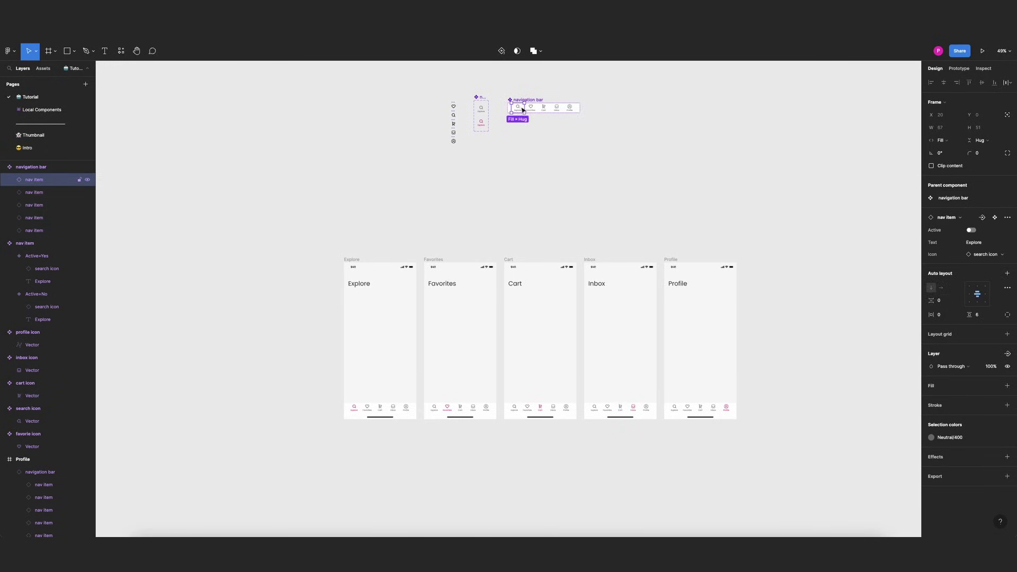
{"action": "left_click", "coordinate": [959, 69]}
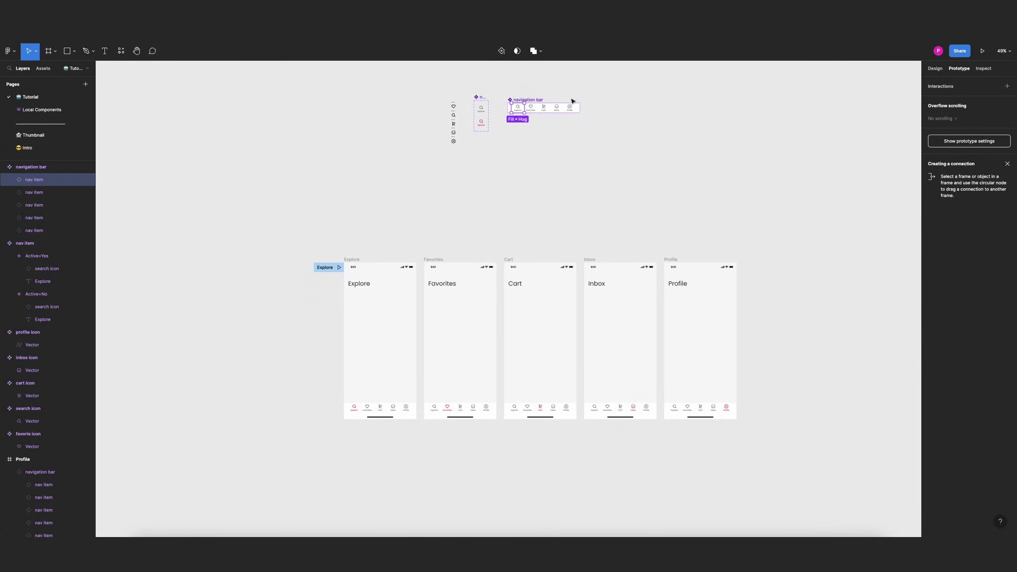
{"action": "left_click_drag", "start_coordinate": [526, 109], "coordinate": [391, 276]}
{"action": "left_click", "coordinate": [537, 109]}
{"action": "left_click_drag", "start_coordinate": [537, 109], "coordinate": [461, 270]}
- Link the Cart, Inbox and Profile tabs to their matching screen frames
{"action": "left_click", "coordinate": [549, 109]}
{"action": "left_click_drag", "start_coordinate": [551, 107], "coordinate": [541, 264]}
{"action": "left_click", "coordinate": [558, 109]}
{"action": "left_click_drag", "start_coordinate": [557, 104], "coordinate": [620, 265]}
{"action": "left_click", "coordinate": [576, 104]}
{"action": "left_click", "coordinate": [571, 107]}
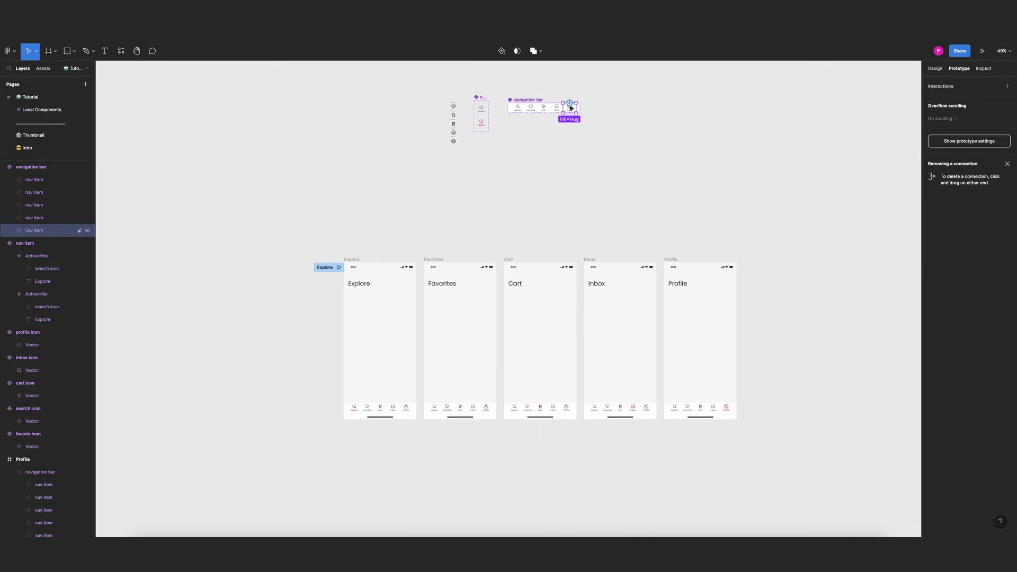
{"action": "left_click_drag", "start_coordinate": [576, 107], "coordinate": [699, 270]}
{"action": "left_click", "coordinate": [738, 189]}
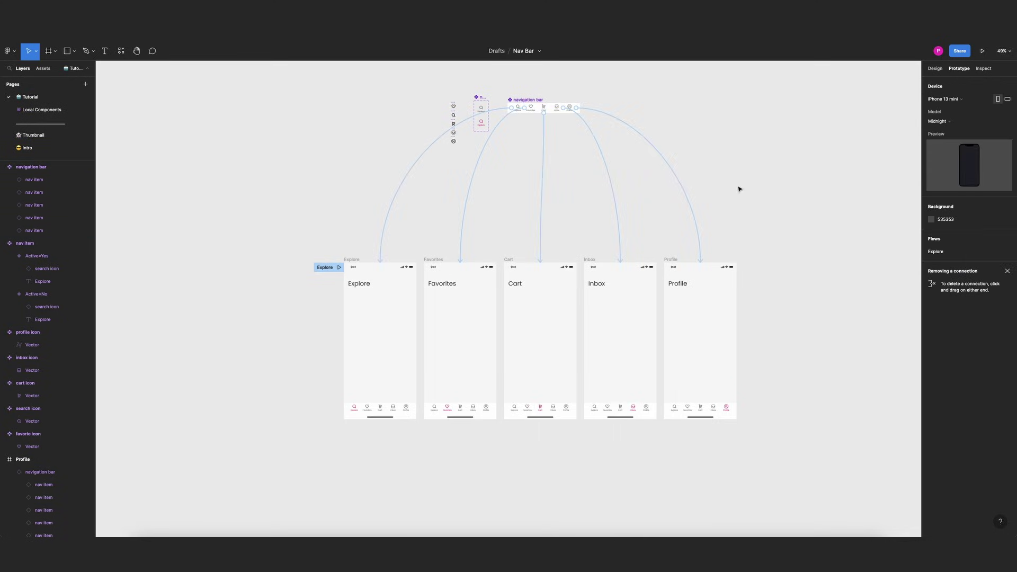